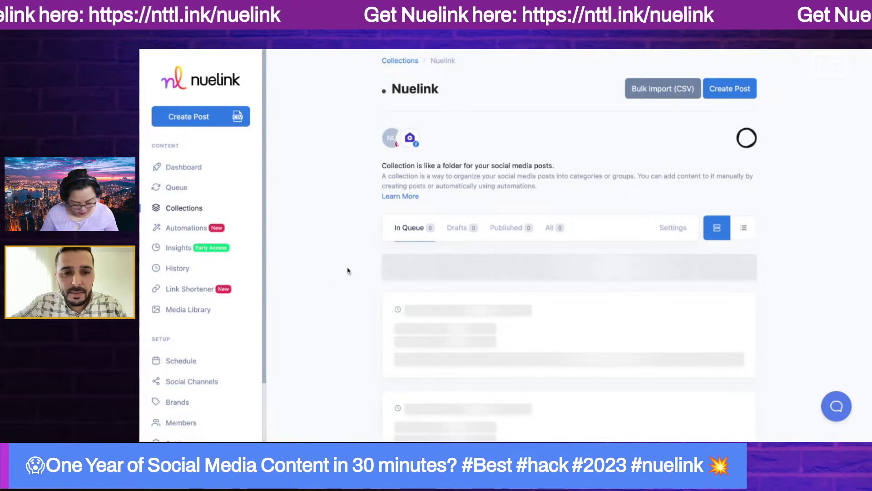
scroll(311, 304, "down", 4)
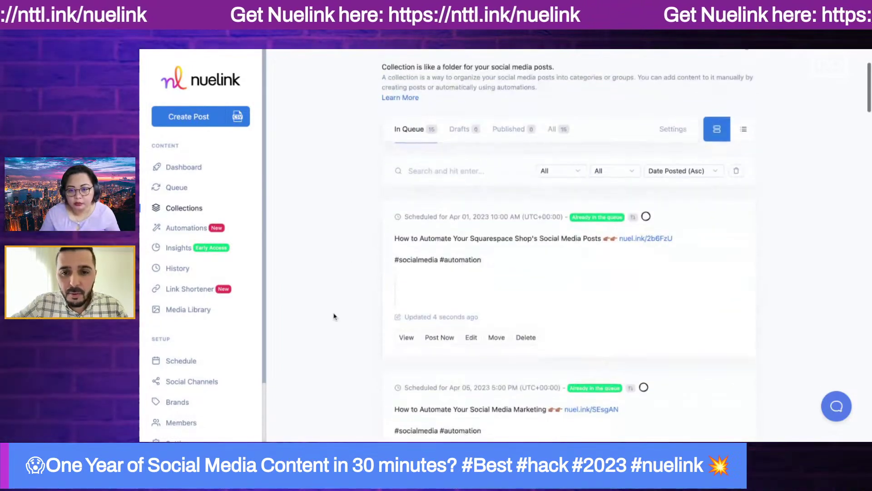
scroll(333, 317, "down", 6)
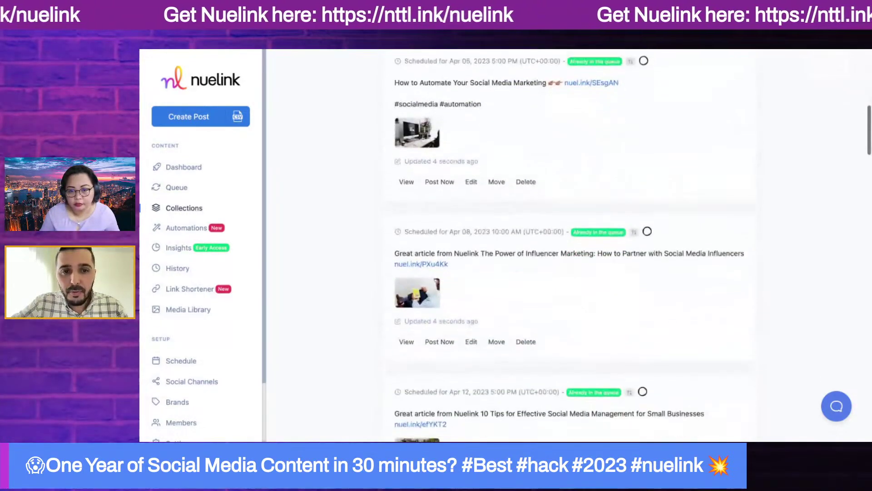
left_click(186, 226)
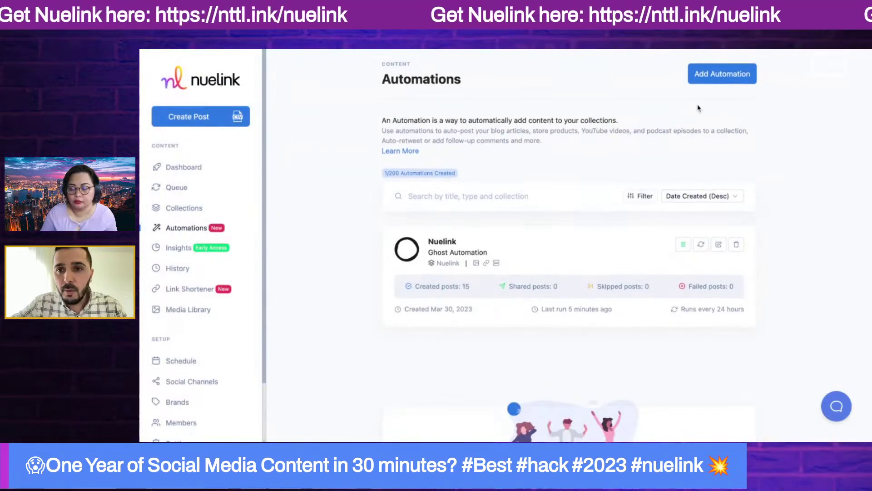
left_click(728, 82)
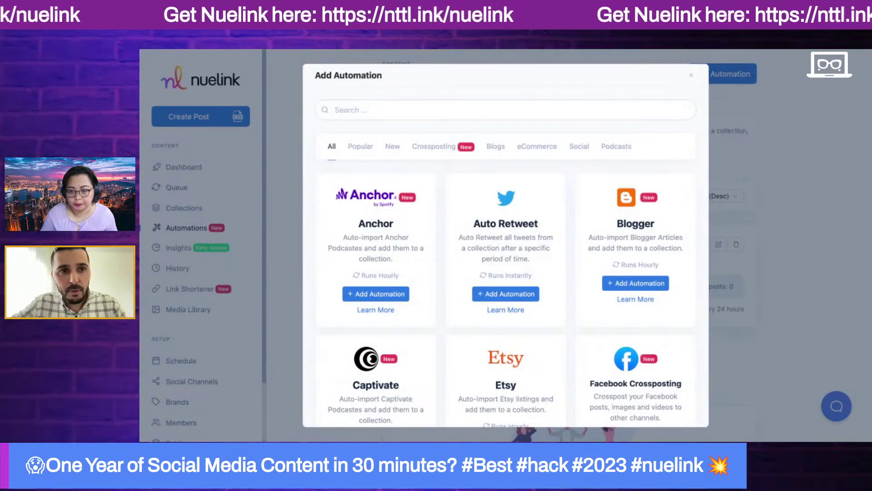
type("you")
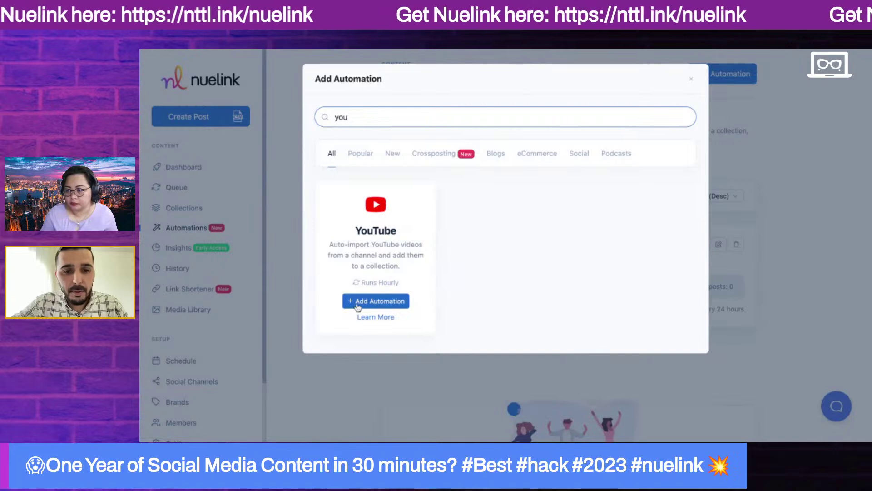
left_click(357, 306)
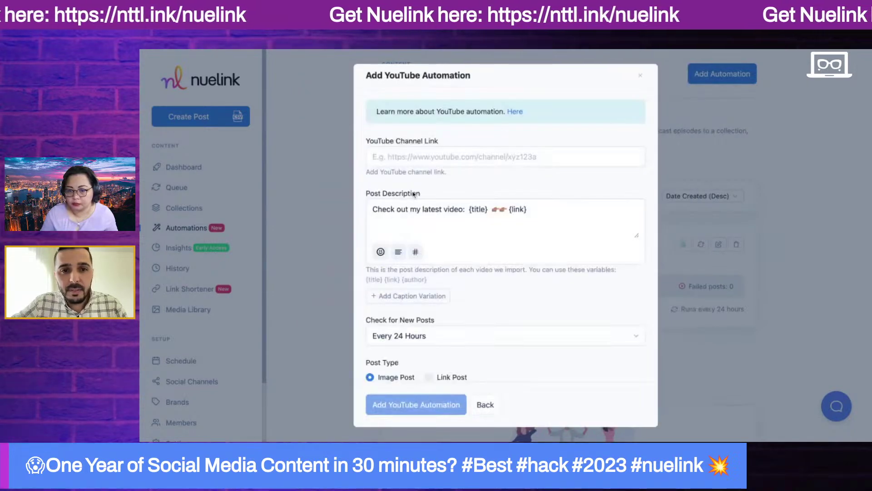
type("https://www.youtube.com/@nuelink")
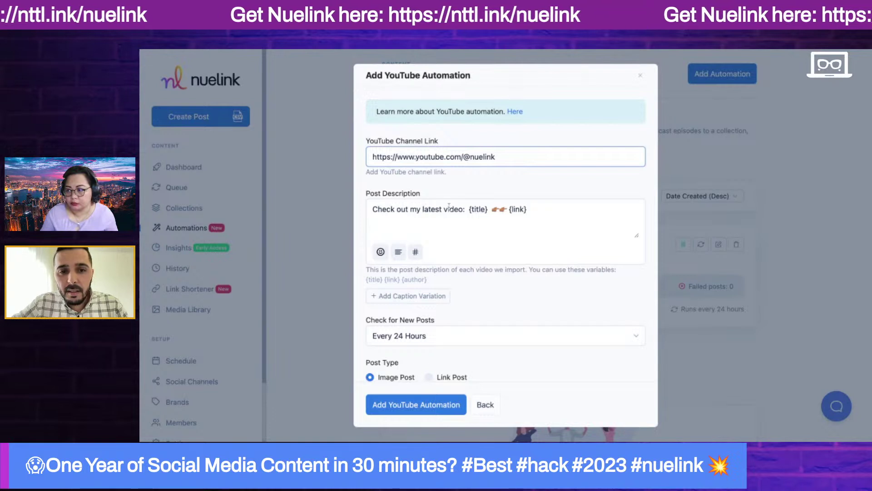
Add a caption variation based on the existing post description, reduced to "{title} {link}".
left_click(502, 203)
key("ctrl+a")
key("ctrl+c")
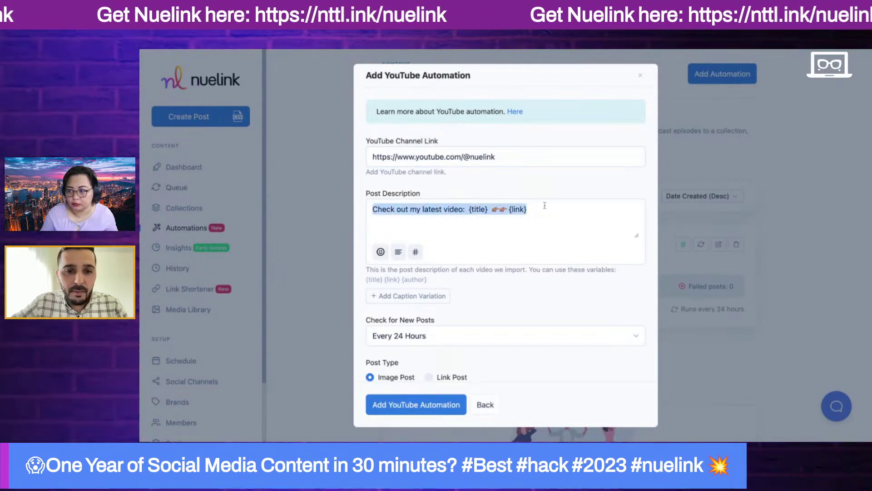
left_click(389, 296)
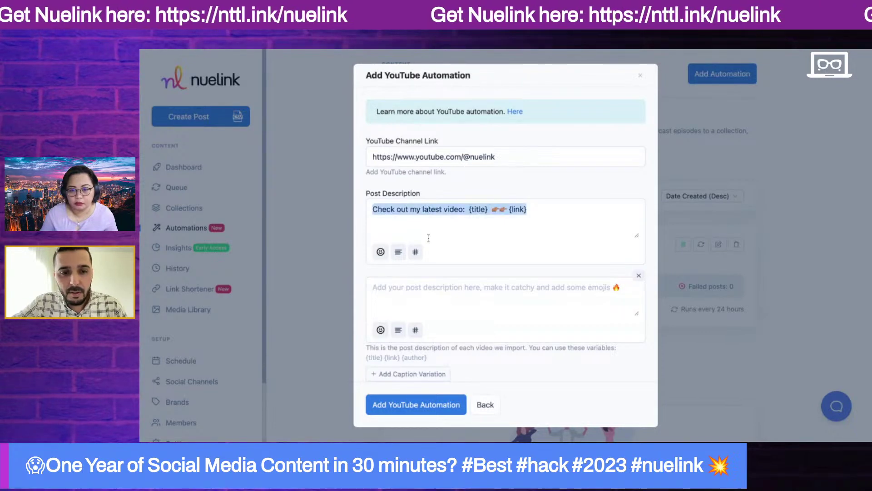
left_click(423, 301)
key("ctrl+v")
left_click(467, 288)
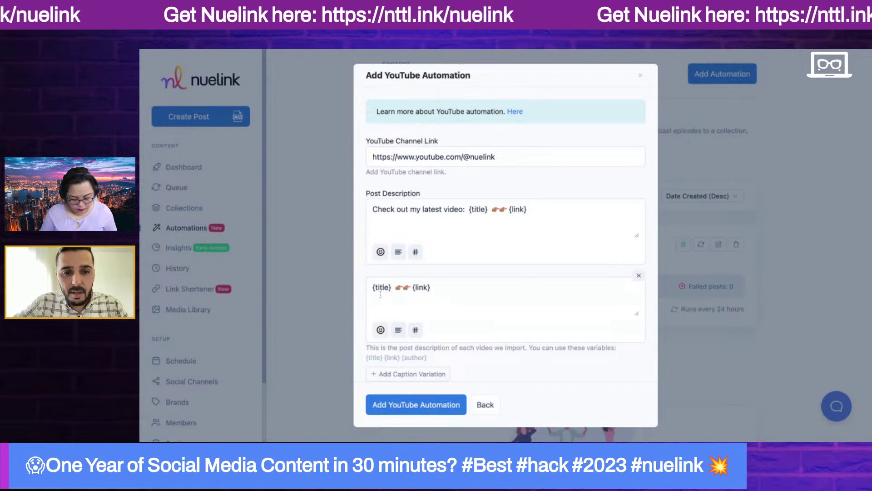
double_click(394, 291)
key("BackSpace")
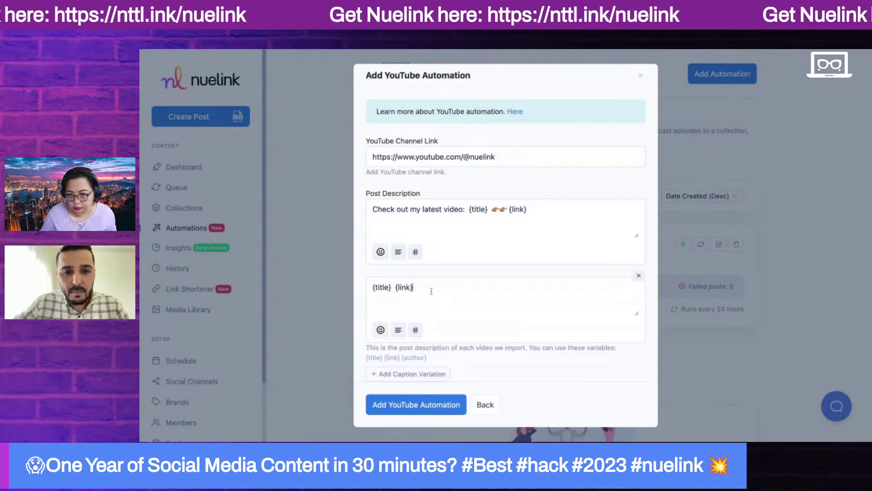
Add the hashtags "#nuelink #tutorials #howto" to the caption variation, on the line directly below its title and link.
type("#nuelin")
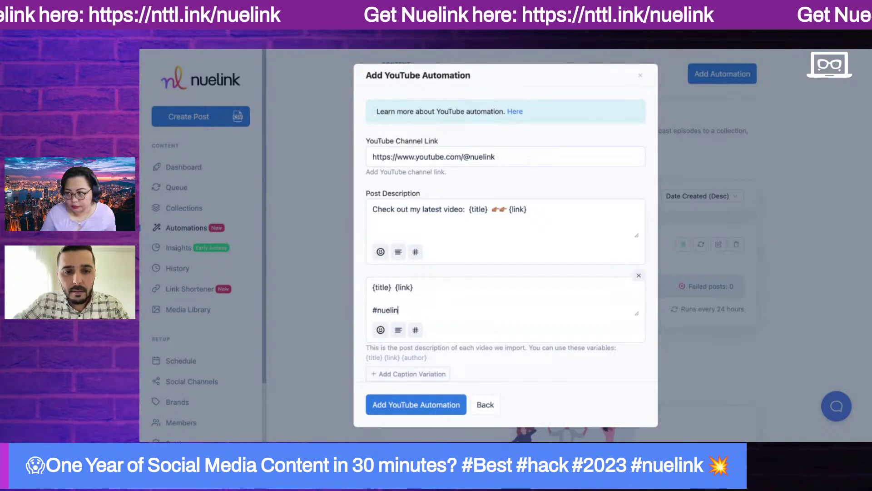
type("k #toturials #how")
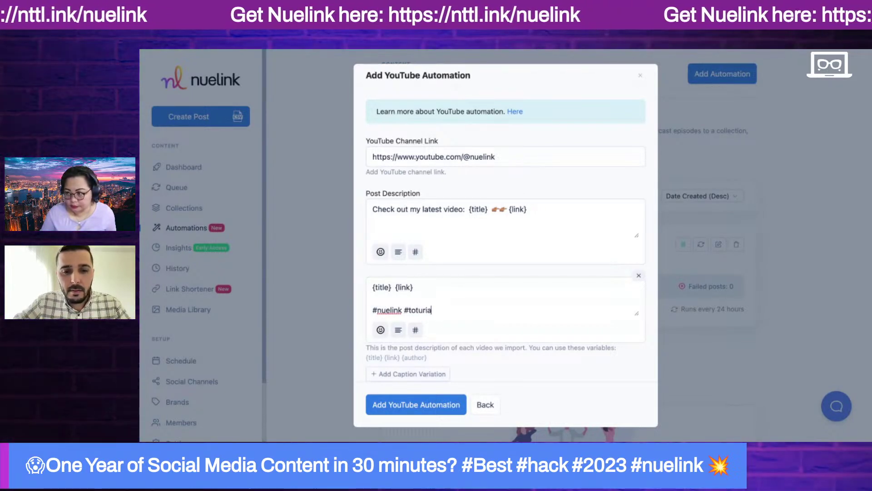
double_click(424, 311)
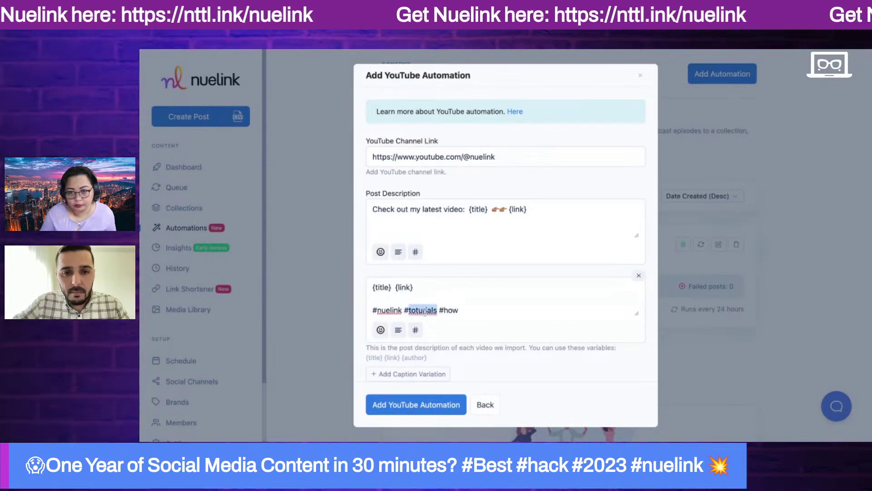
type("tutorials")
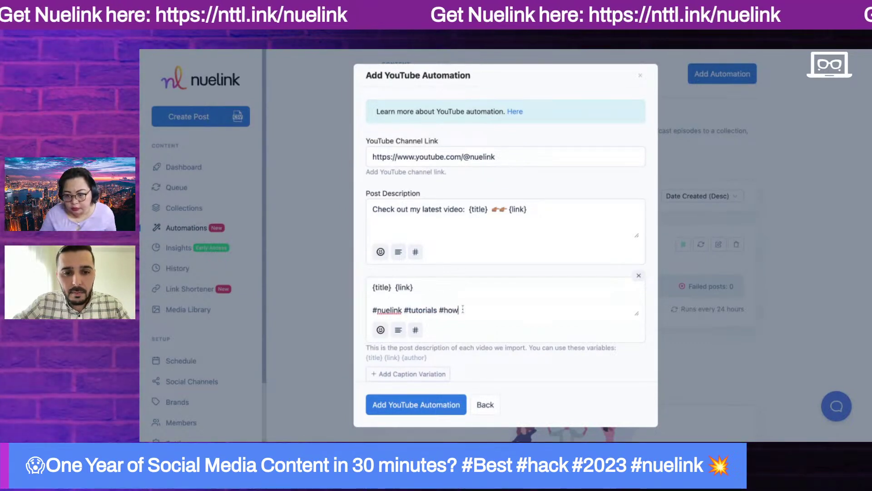
scroll(431, 339, "down", 1)
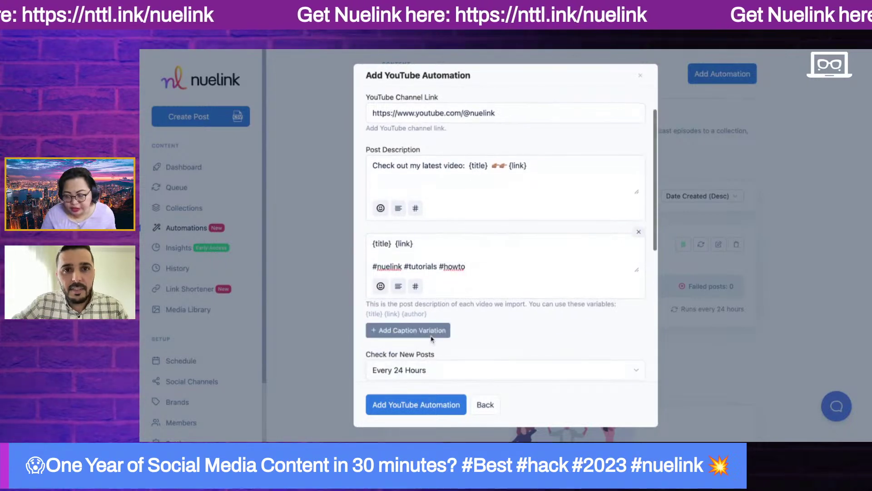
scroll(445, 264, "down", 2)
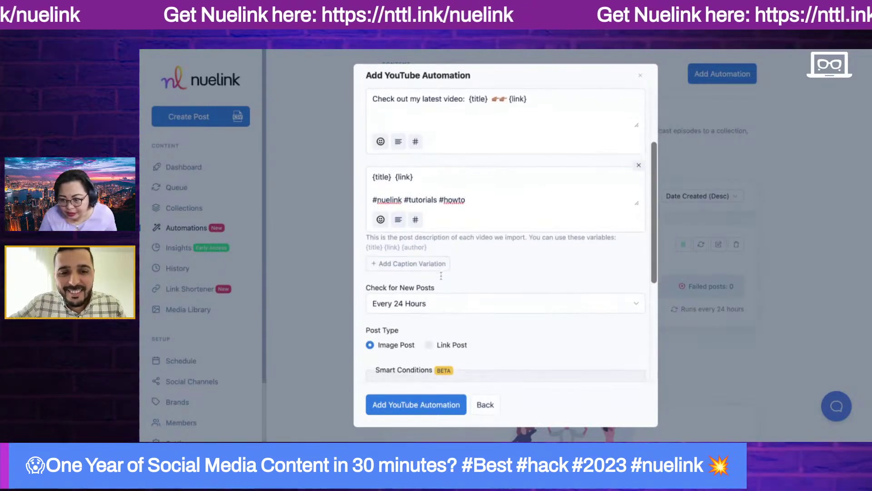
scroll(443, 272, "down", 3)
scroll(441, 275, "up", 5)
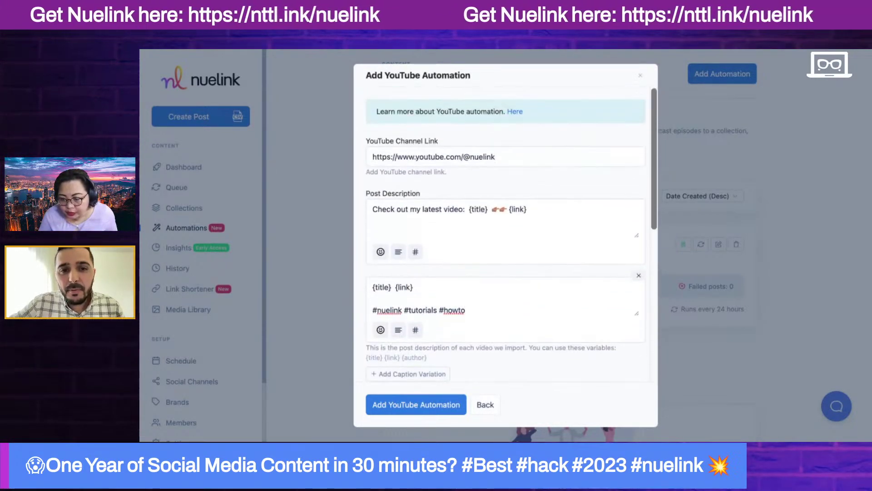
left_click(408, 299)
key("BackSpace")
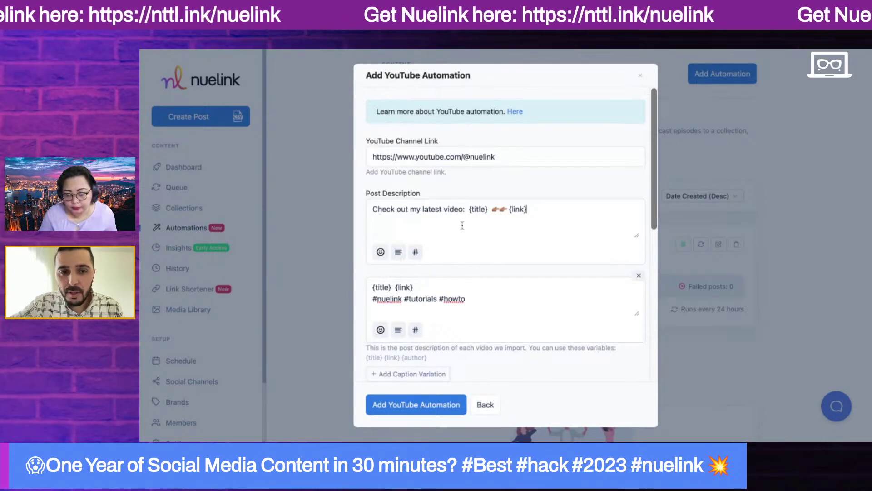
Create the YouTube automation, keeping the default check interval, post type, new-collection and import options.
scroll(526, 236, "down", 5)
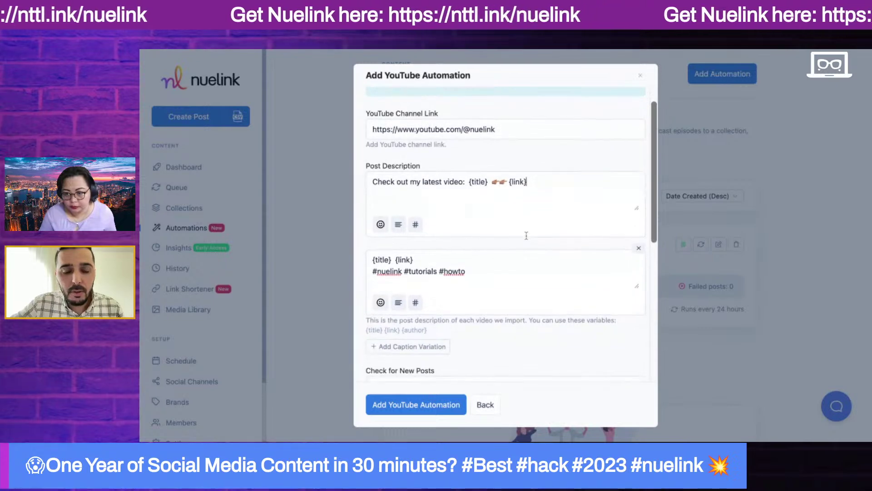
scroll(505, 235, "down", 2)
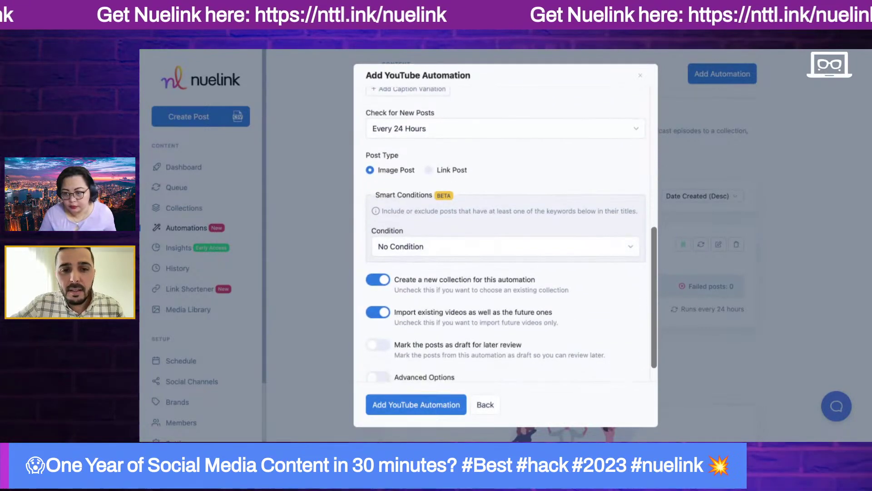
scroll(458, 208, "down", 1)
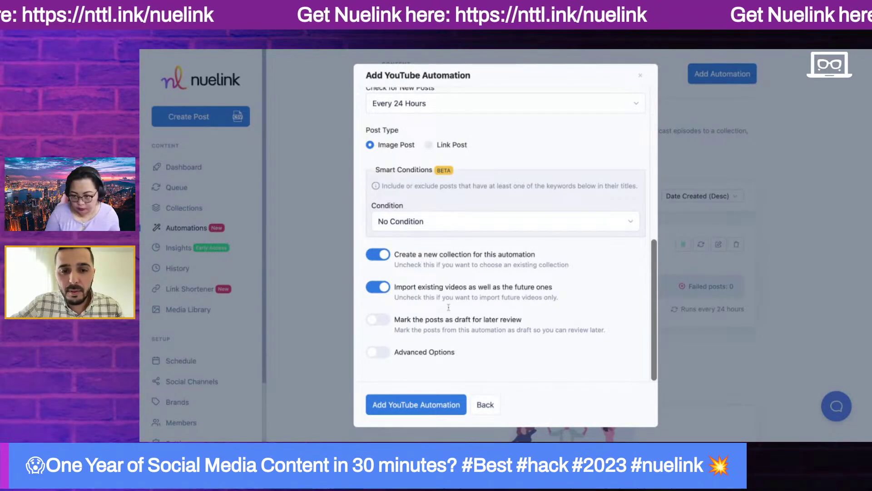
left_click(417, 406)
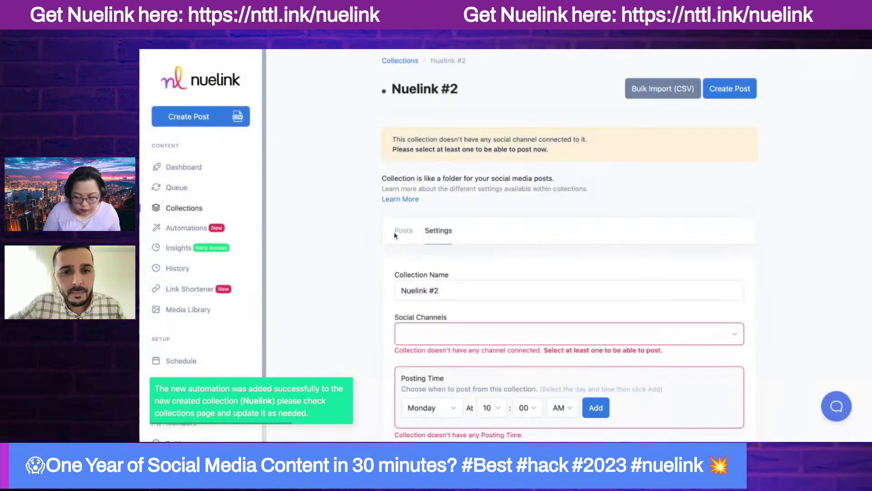
Connect the nuelink (Quotes) Pinterest and Listingram Facebook channels to the Nuelink #2 collection.
scroll(366, 318, "down", 3)
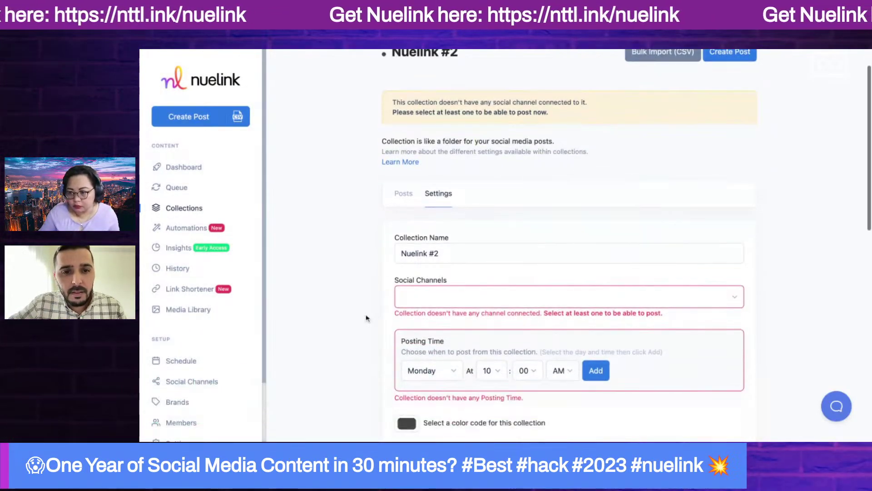
left_click(427, 248)
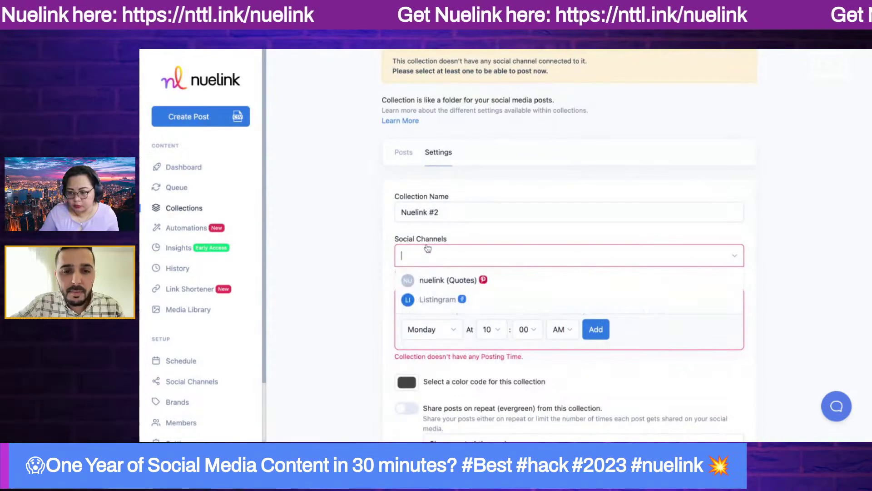
left_click(427, 279)
left_click(429, 280)
left_click(363, 292)
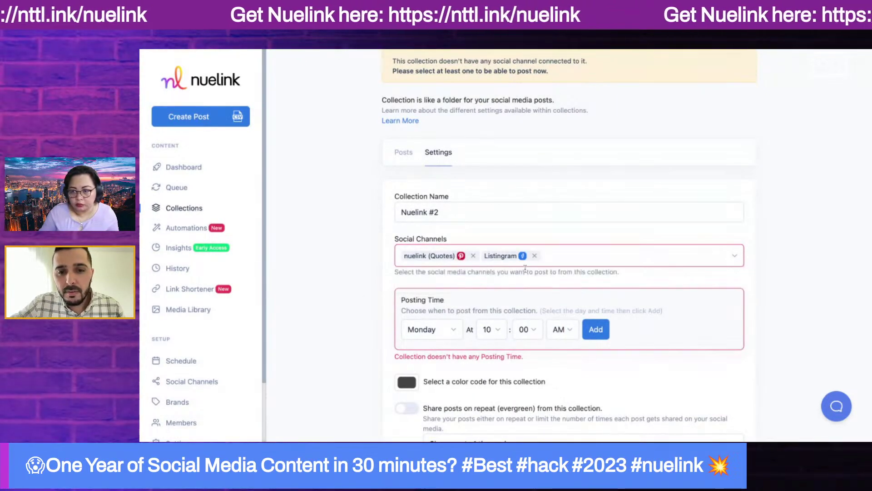
Add a Thursday 10:00 AM posting time to the collection.
scroll(374, 275, "down", 3)
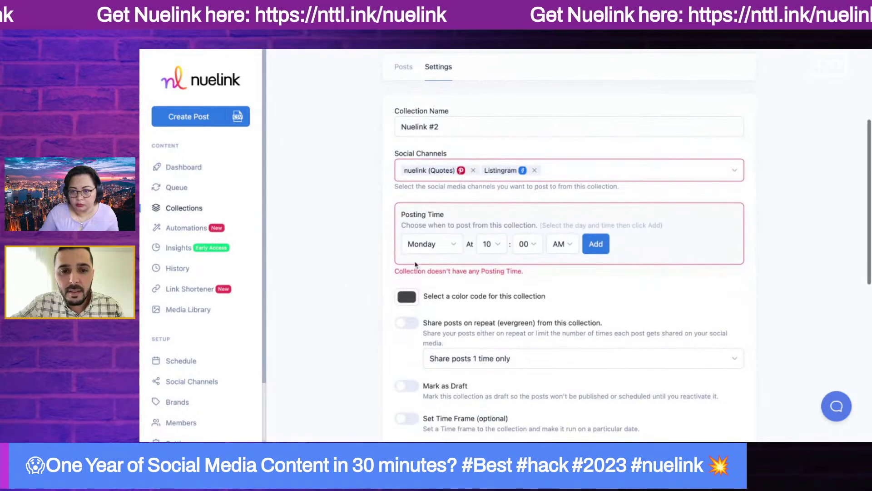
left_click(440, 245)
left_click(430, 280)
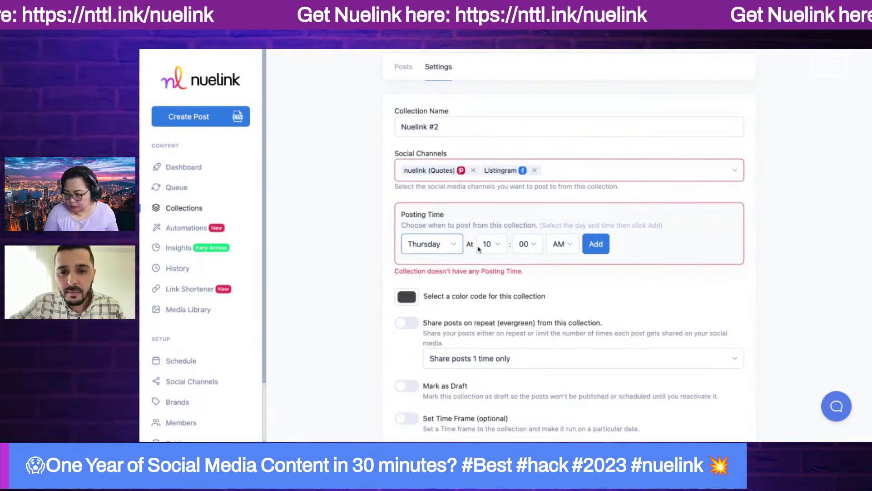
left_click(595, 246)
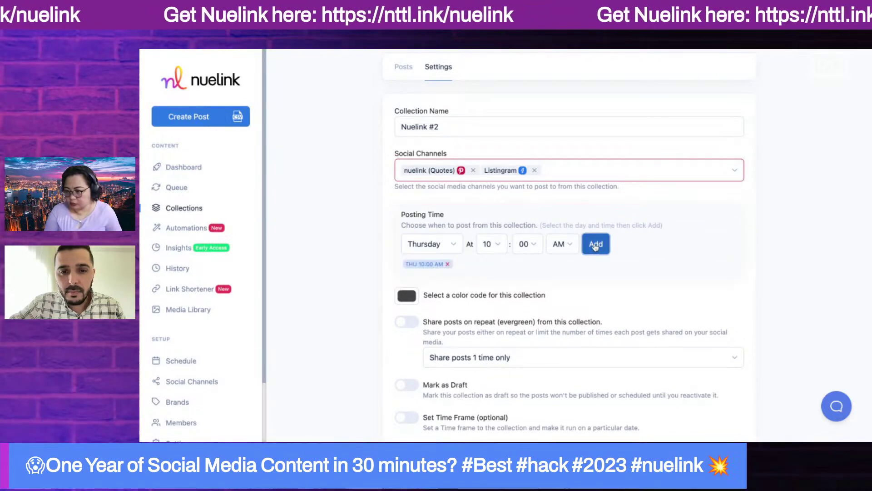
Add a second posting time on Sunday at 12:00 PM.
left_click(429, 246)
left_click(429, 202)
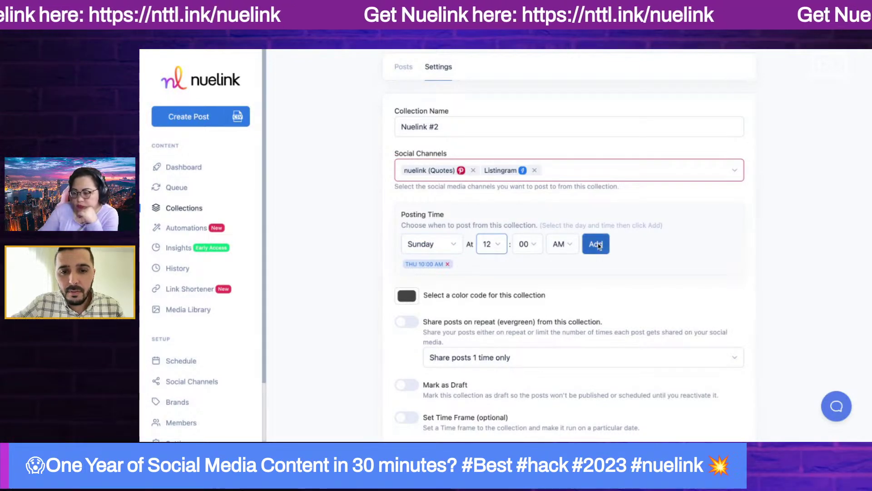
left_click(569, 247)
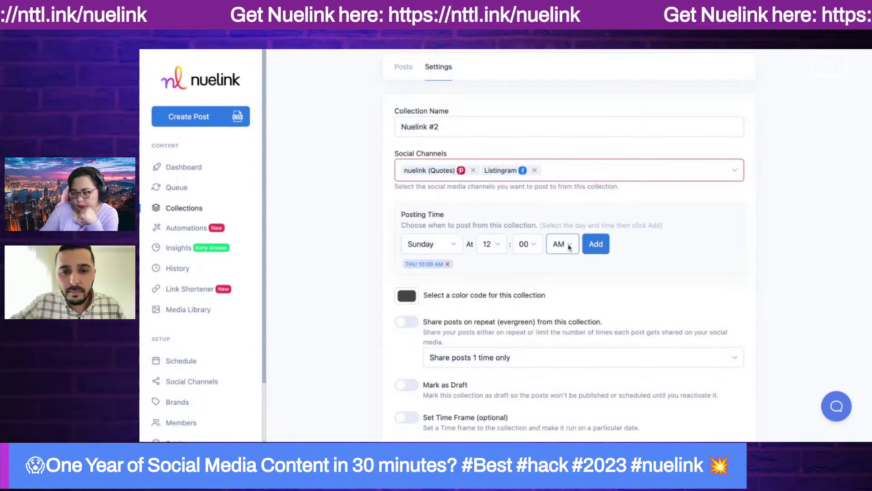
left_click(562, 254)
left_click(595, 244)
Set the collection's color code to red and turn on sharing posts on repeat (evergreen).
scroll(361, 295, "down", 2)
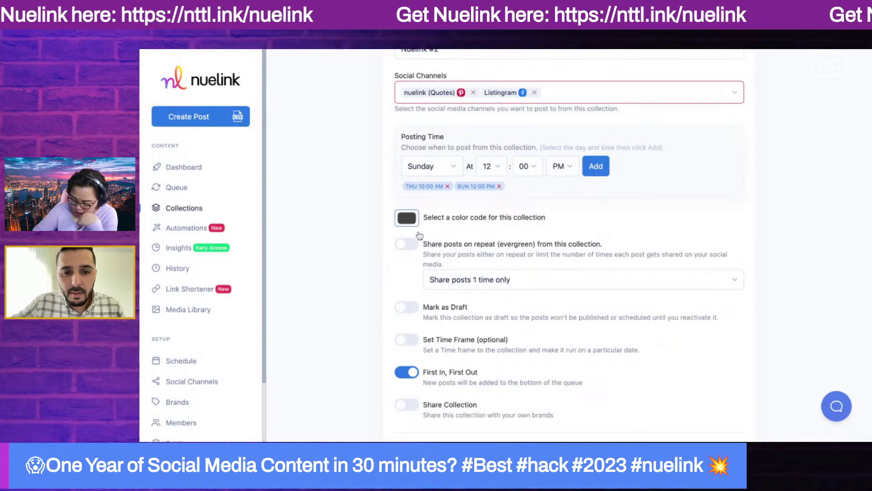
left_click(407, 218)
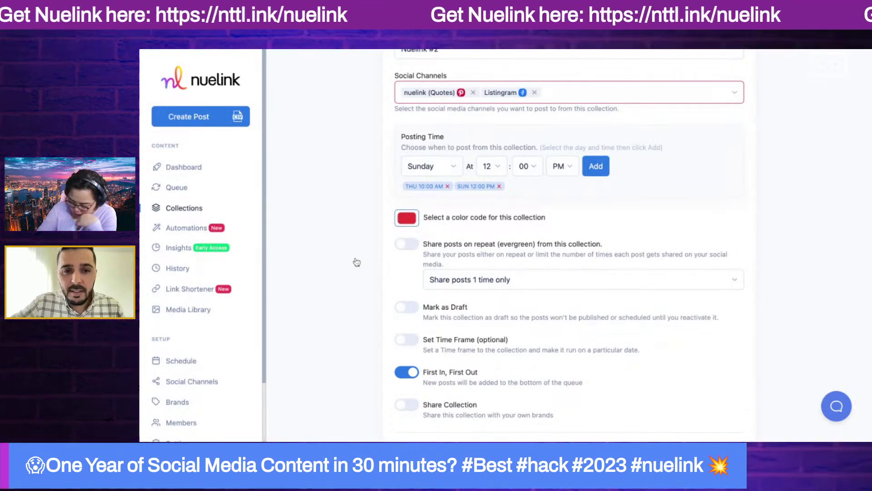
scroll(356, 262, "down", 2)
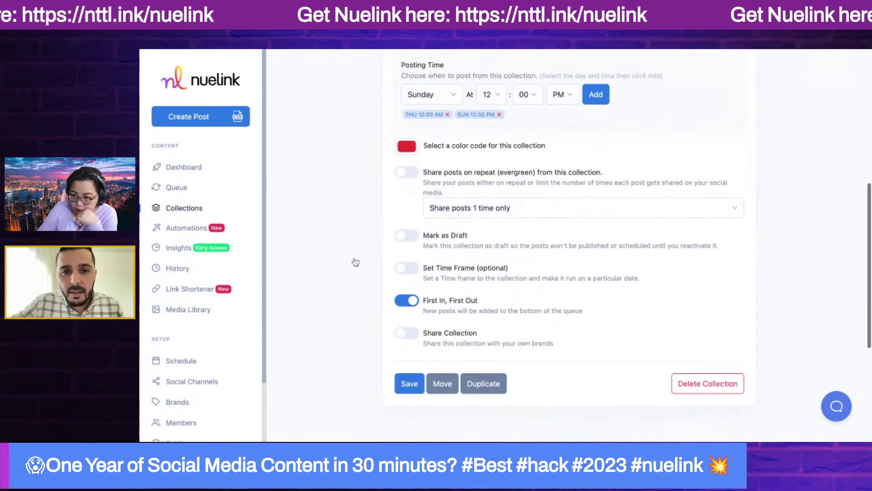
left_click(406, 172)
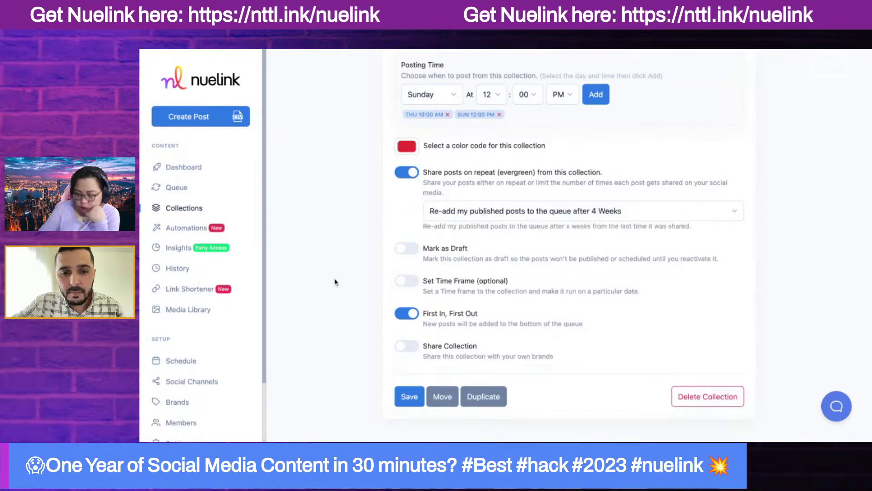
Set the collection's posting order to Last In, First Out and save the collection settings.
scroll(335, 282, "down", 1)
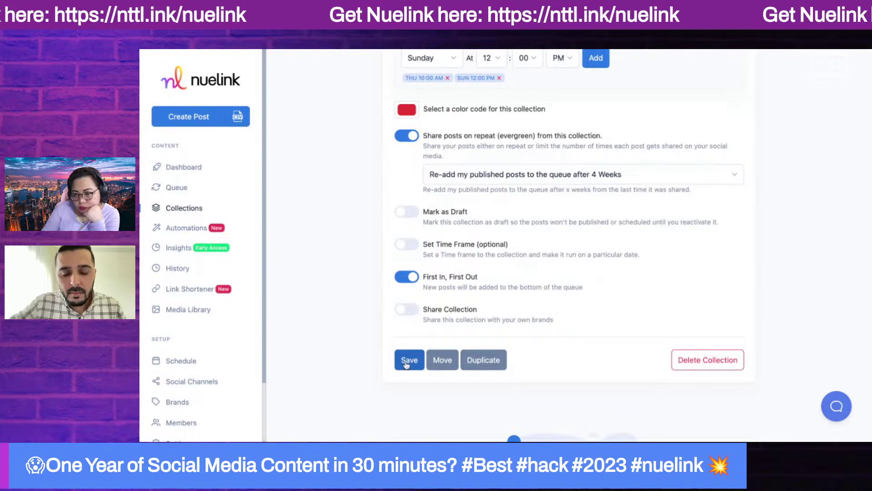
left_click(406, 276)
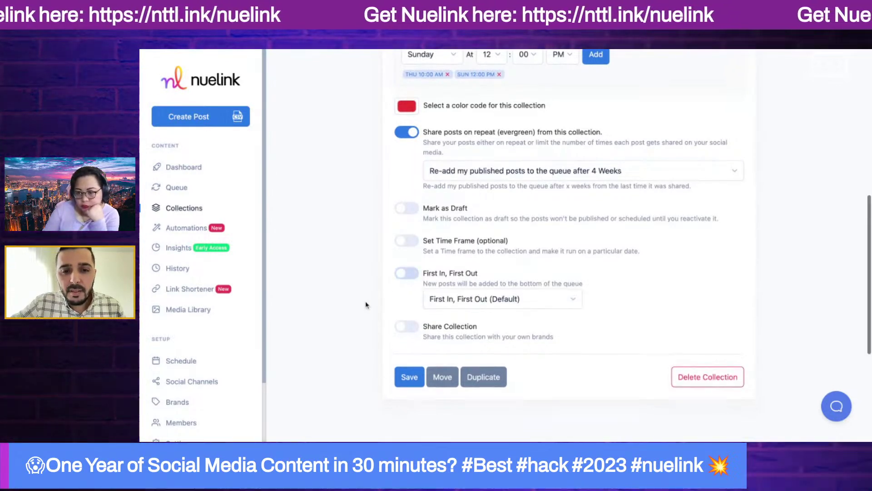
scroll(365, 305, "down", 1)
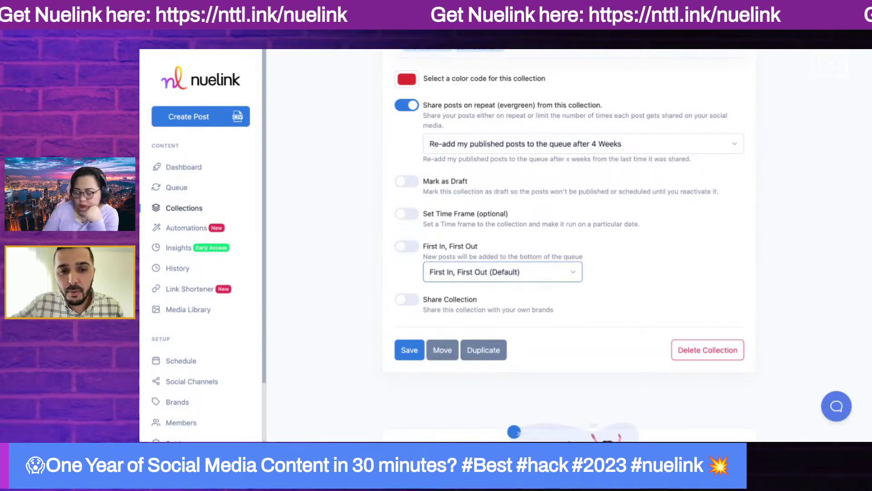
key("Down")
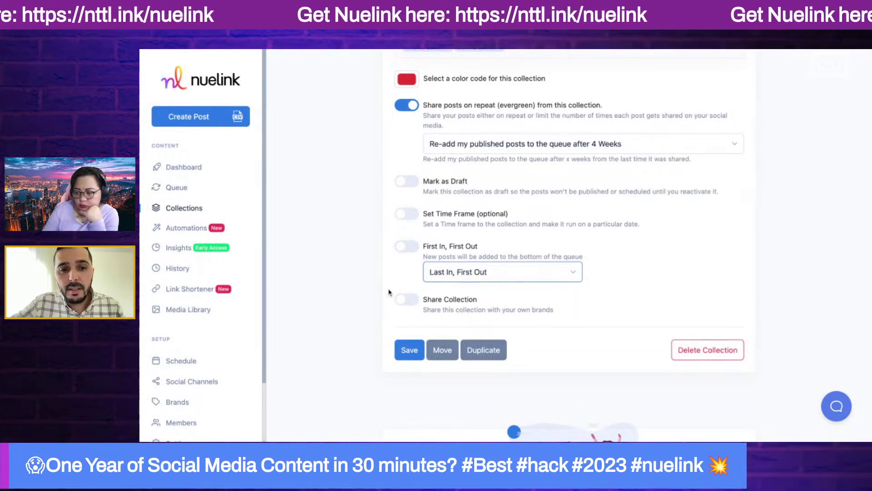
left_click(378, 291)
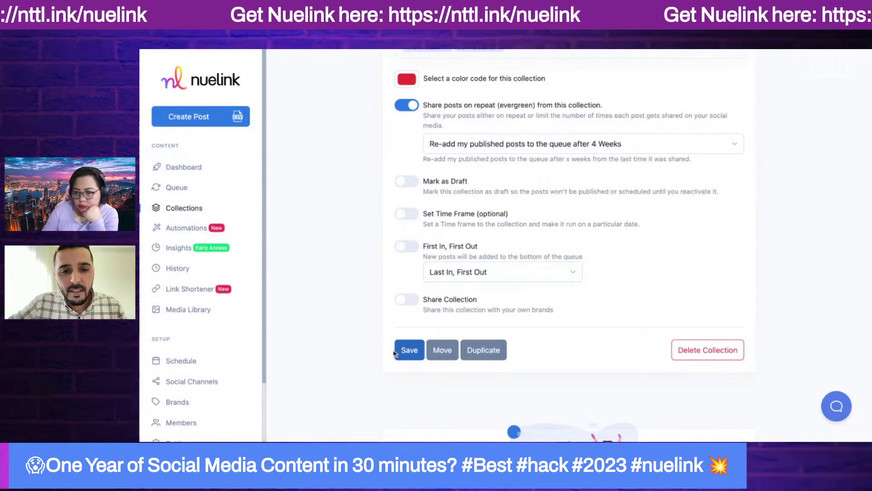
left_click(414, 352)
left_click(441, 263)
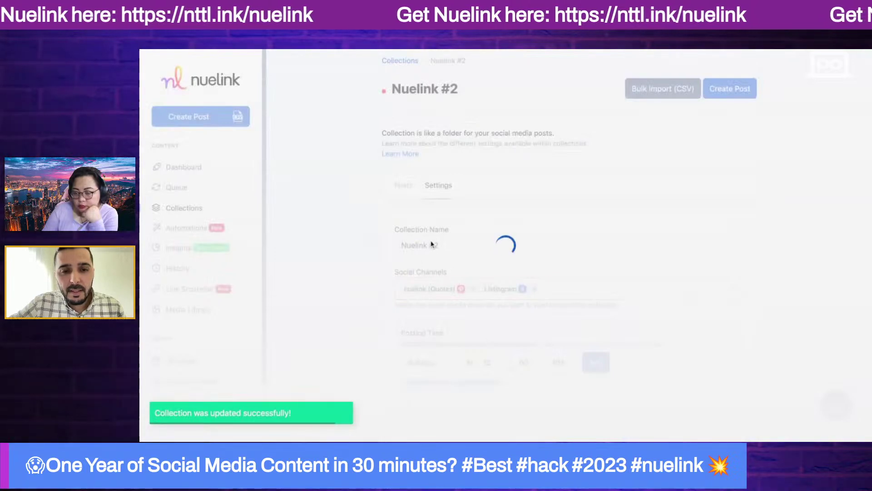
Rename the collection as Nuelink Videos and save the settings.
double_click(438, 241)
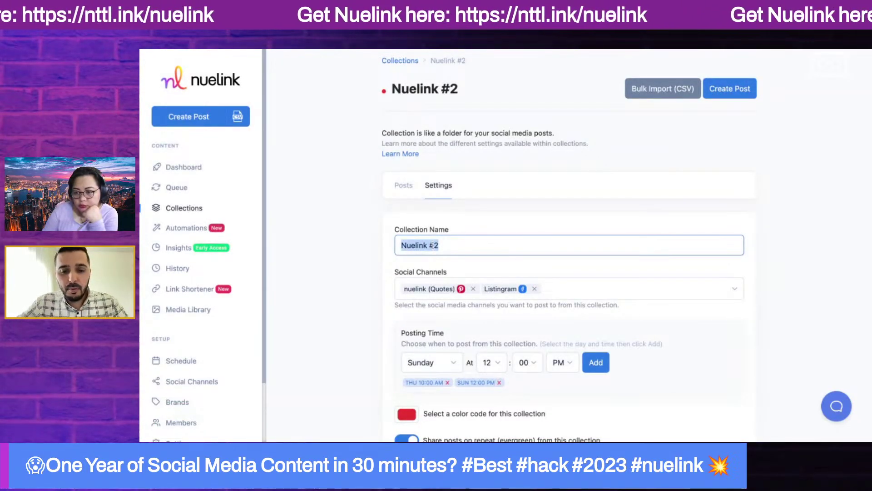
type("Nuelink Videos")
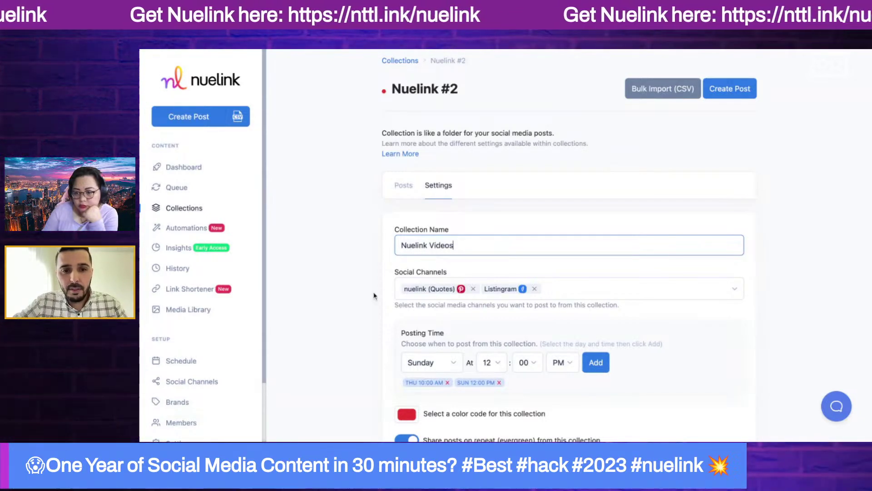
scroll(373, 295, "down", 9)
left_click(409, 292)
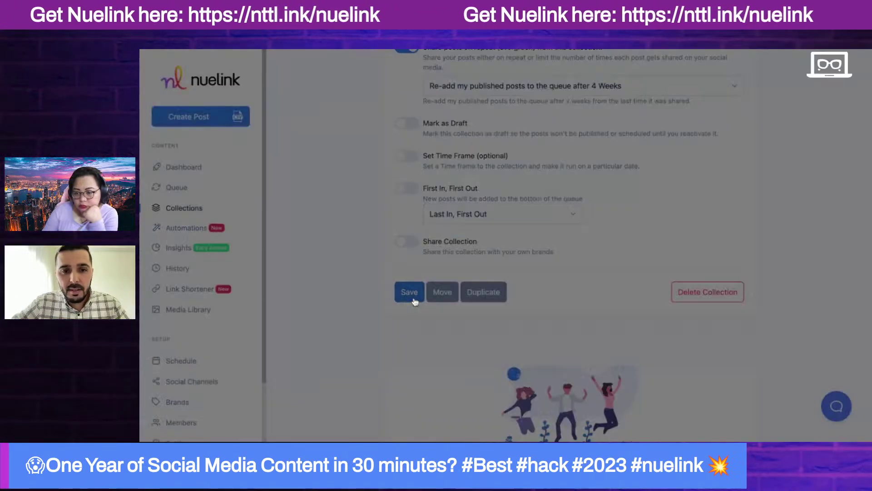
left_click(464, 266)
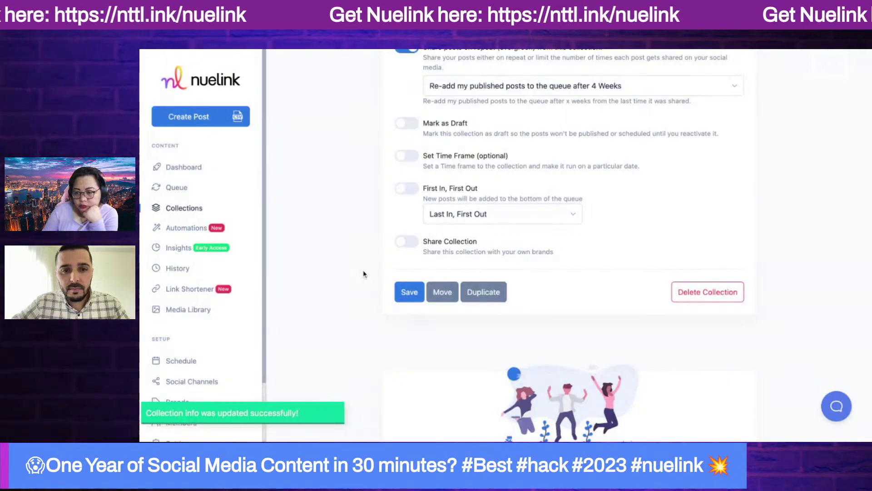
Open the Nuelink Videos collection's queue and review the captions and dates of its first scheduled posts.
scroll(363, 274, "up", 3)
scroll(364, 274, "up", 6)
left_click(402, 119)
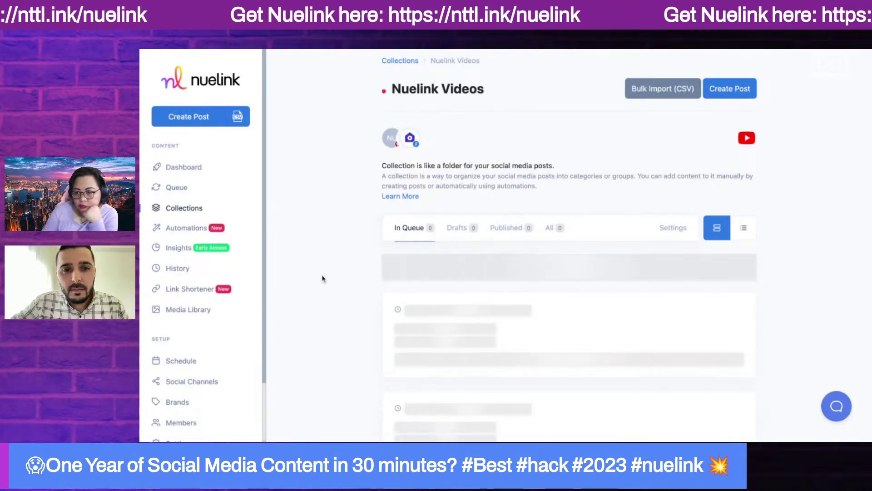
scroll(336, 268, "down", 4)
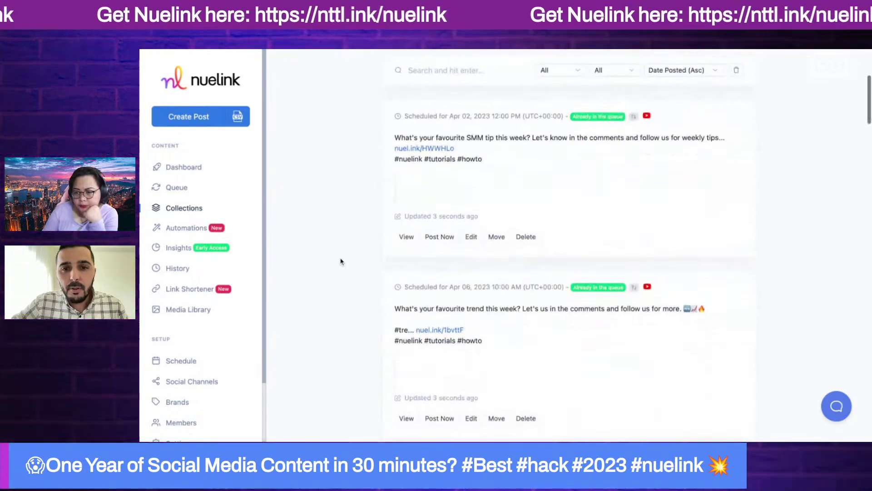
scroll(358, 190, "up", 3)
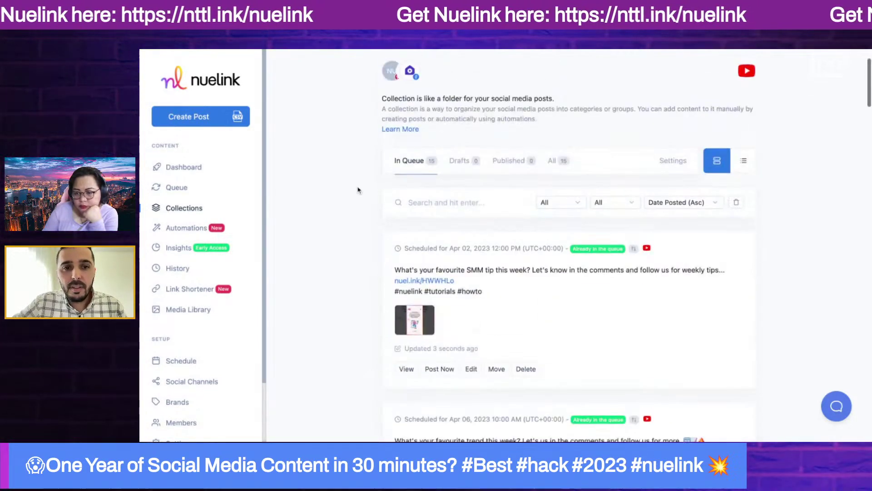
scroll(358, 190, "down", 8)
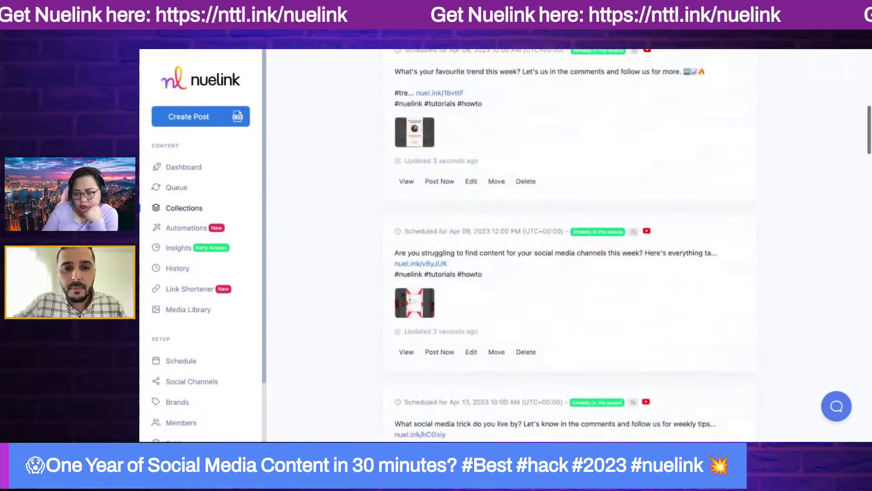
scroll(357, 190, "down", 4)
scroll(358, 190, "up", 7)
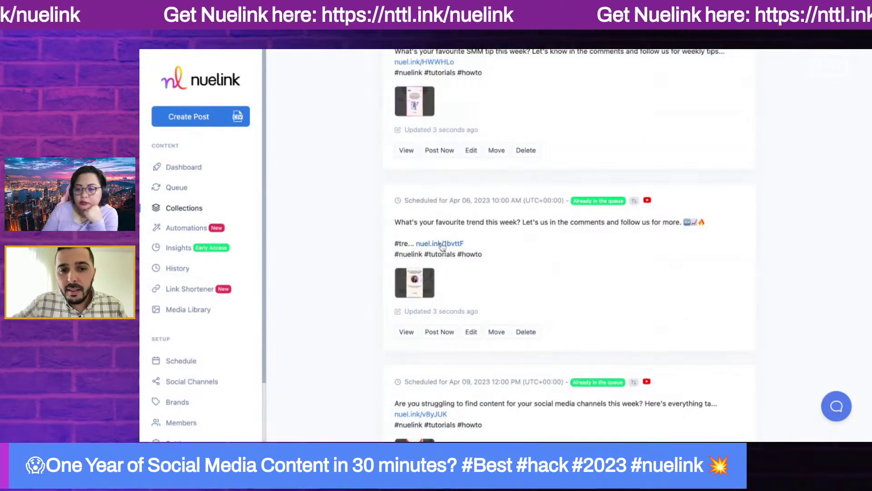
scroll(408, 336, "down", 1)
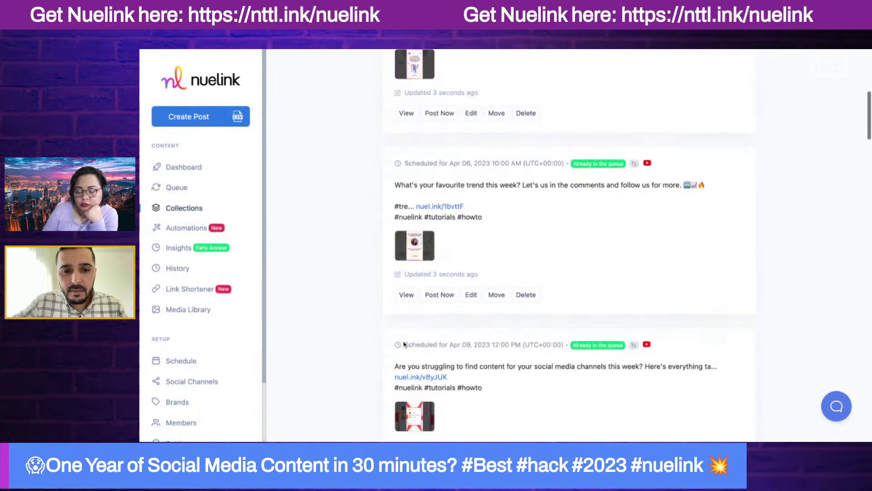
Preview the queued post scheduled for Apr 06, 2023, including its short link, and close the preview.
left_click(407, 296)
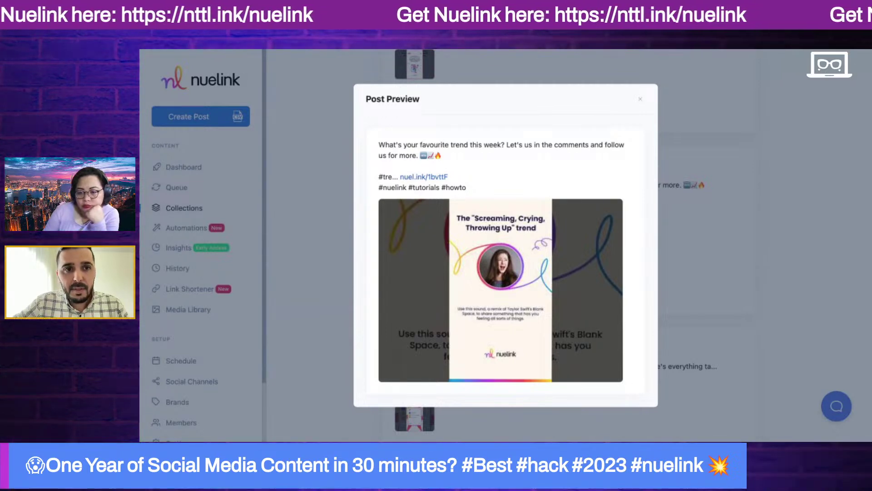
left_click(422, 177)
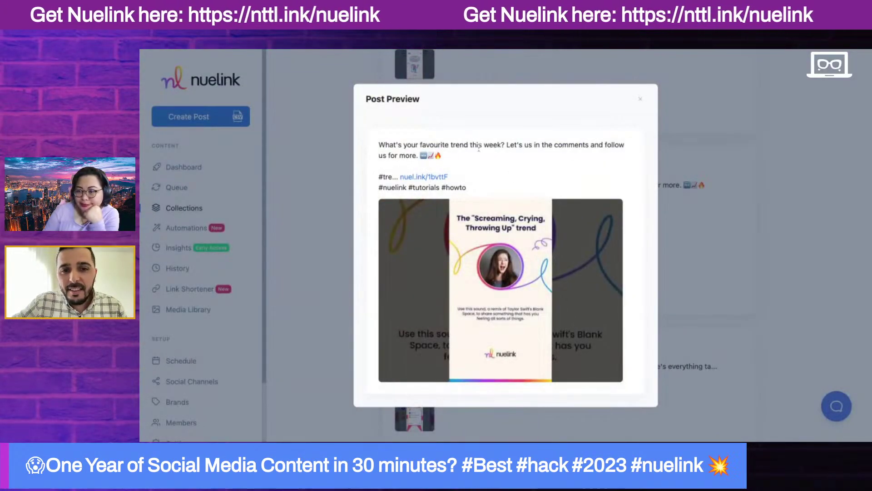
left_click(643, 98)
Browse the rest of the queued posts, checking their scheduled dates, captions and thumbnails.
scroll(428, 219, "down", 8)
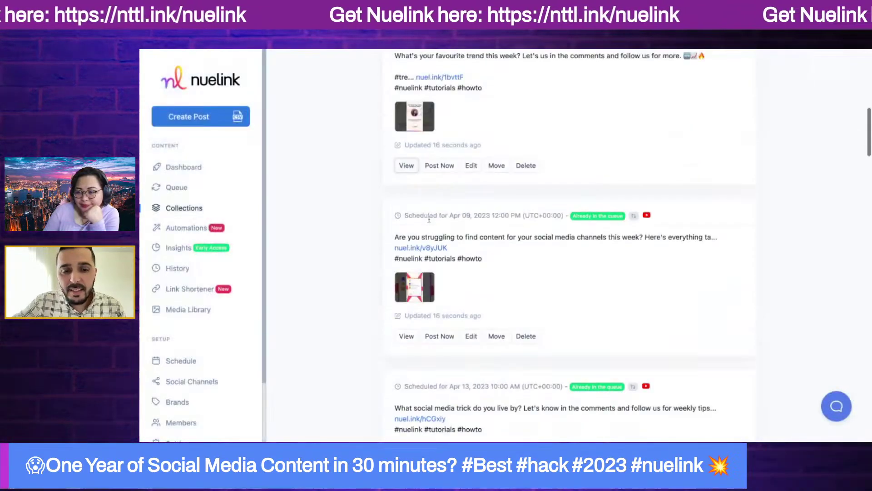
scroll(429, 218, "down", 6)
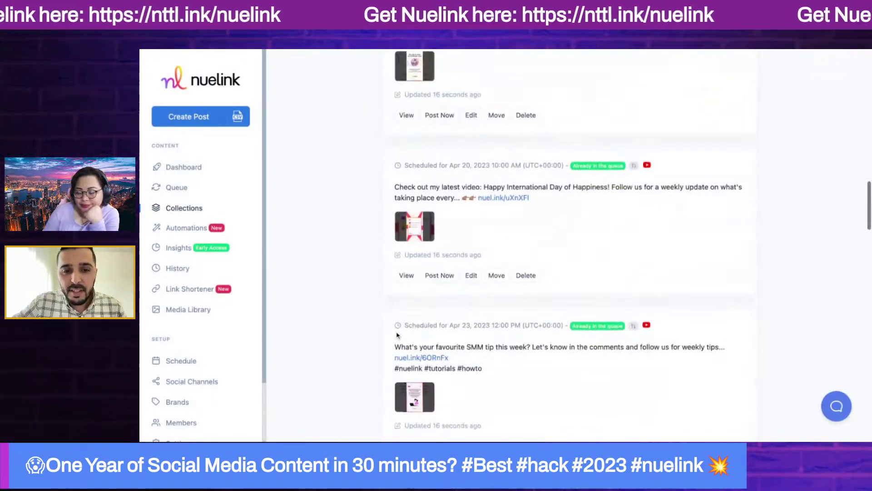
scroll(397, 335, "down", 10)
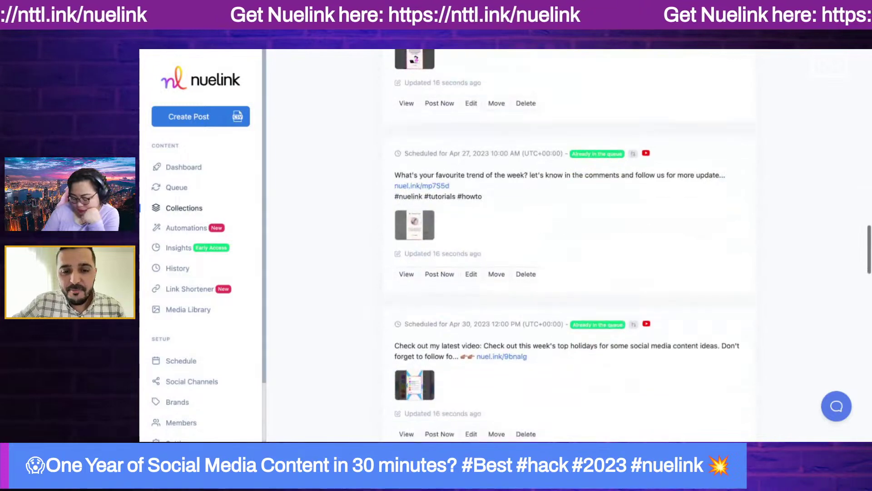
scroll(346, 315, "up", 1)
scroll(410, 232, "down", 2)
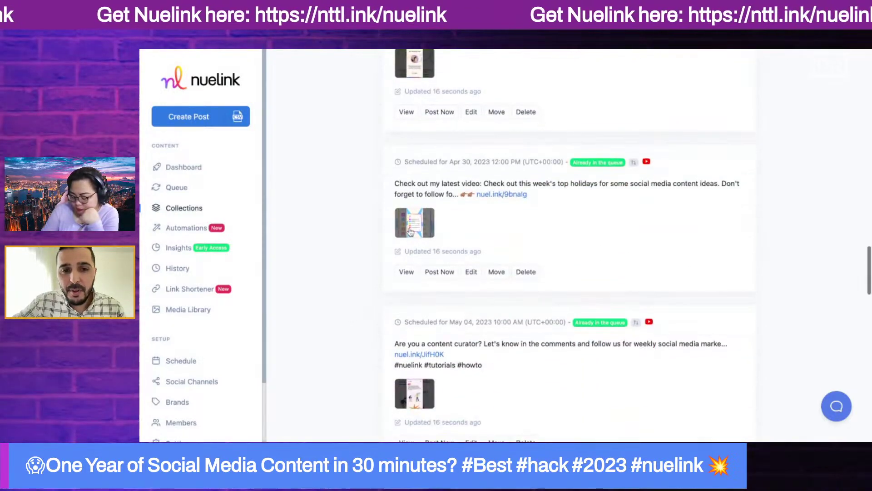
scroll(308, 268, "down", 10)
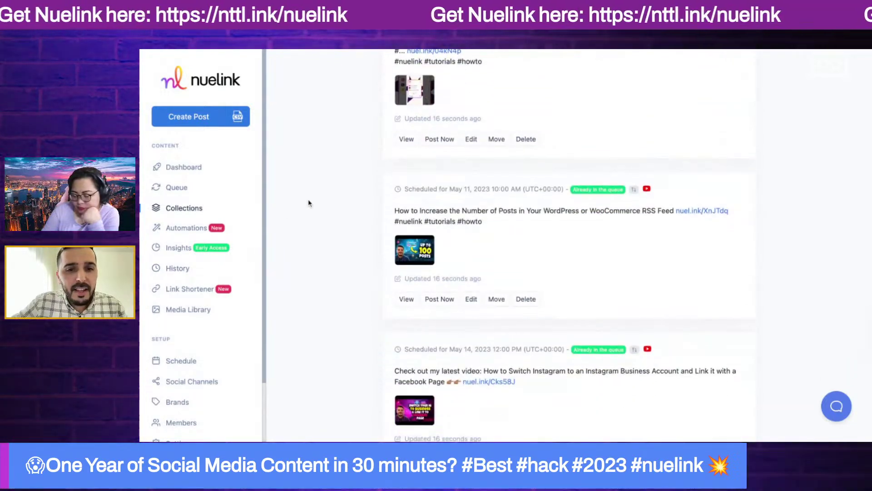
scroll(310, 200, "up", 10)
left_click(174, 231)
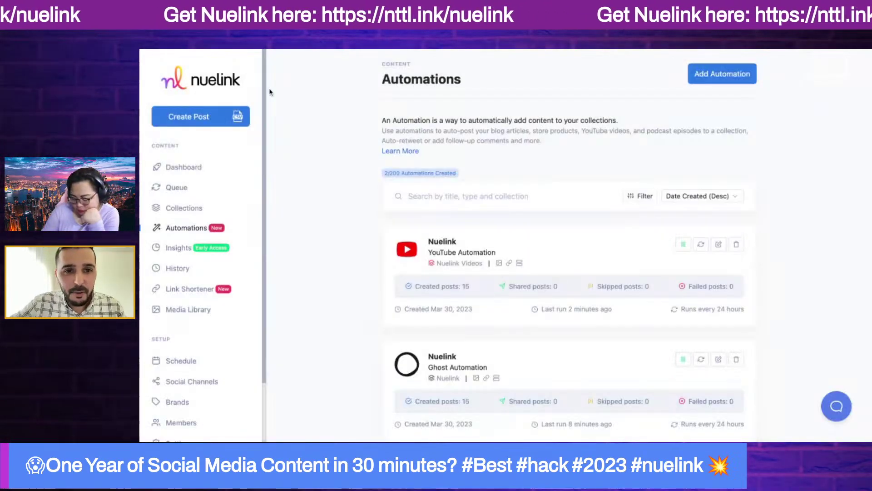
left_click(708, 82)
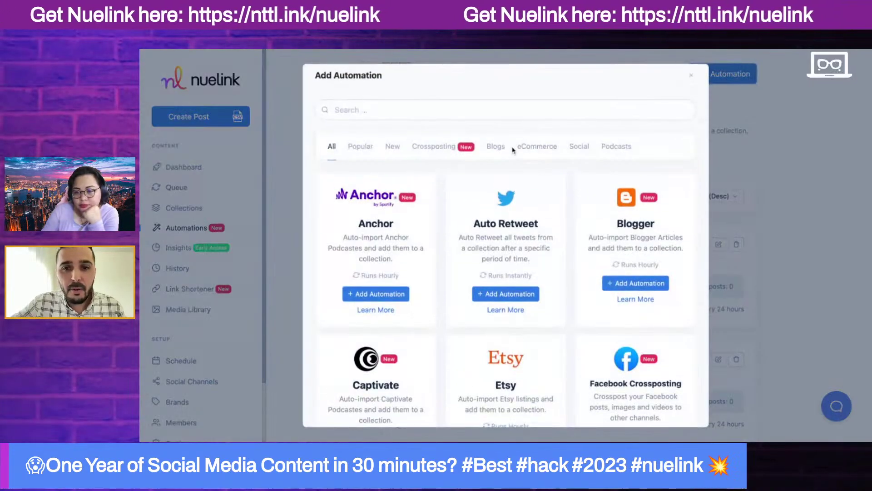
type("sub")
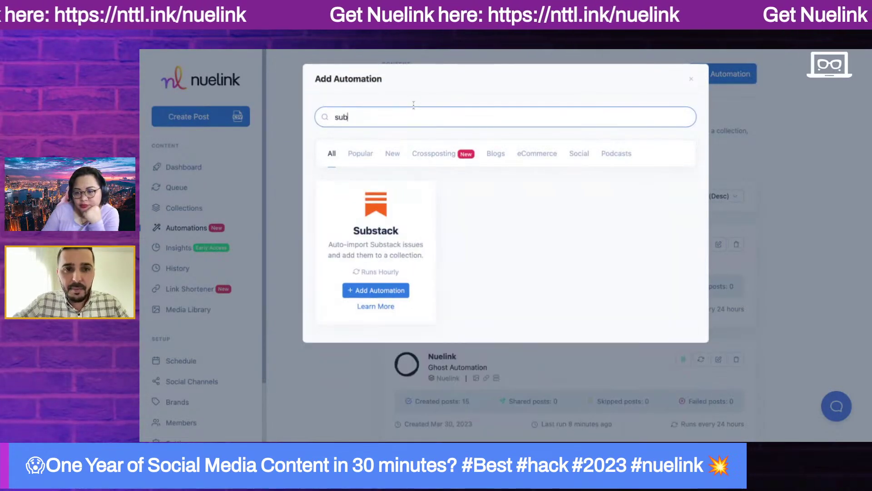
left_click(380, 290)
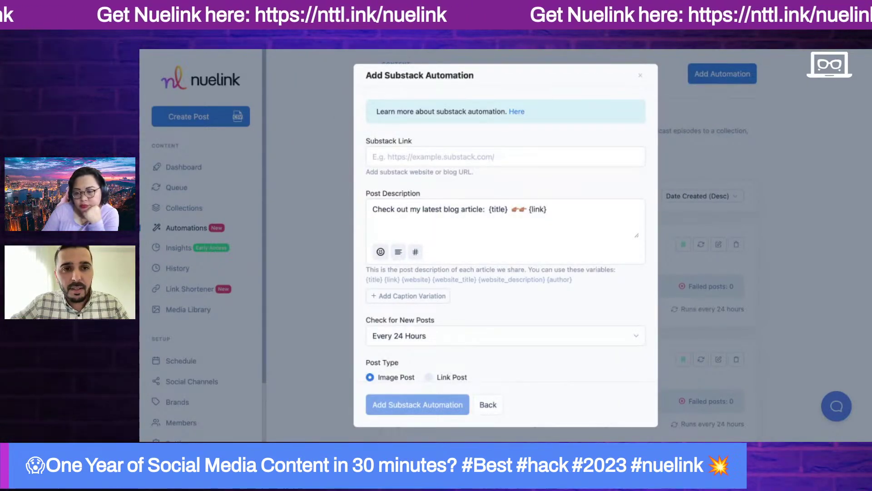
left_click(439, 156)
type("https://nuelink.substack.com/")
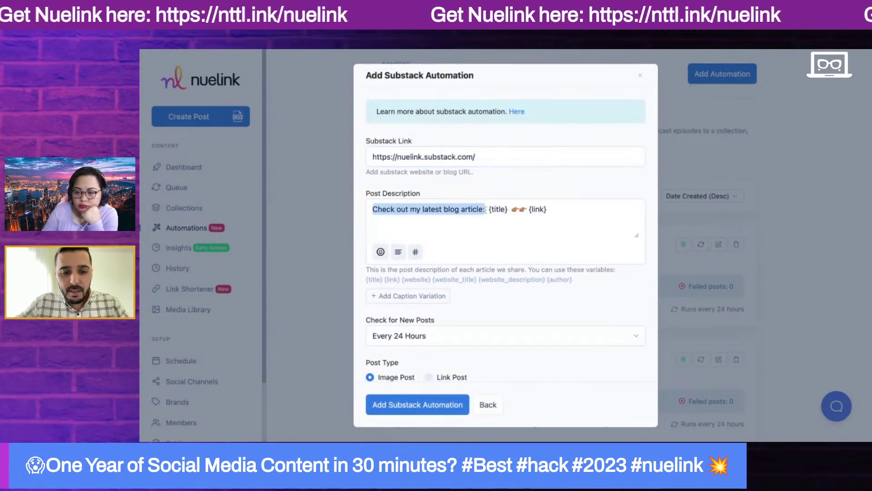
Change the Substack post description to "Nue Nuesletter" with a drum emoji and {title}, followed by {link} on its own line.
type("Check out")
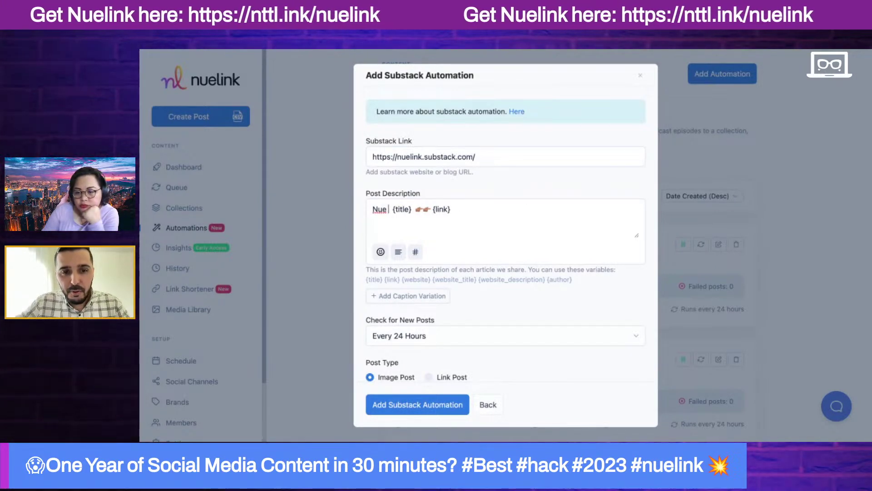
type(" Nuesletter")
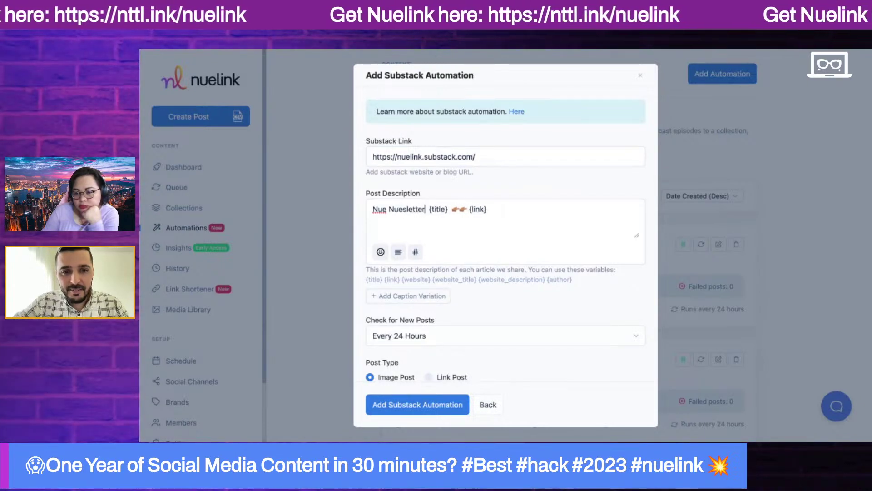
left_click(381, 253)
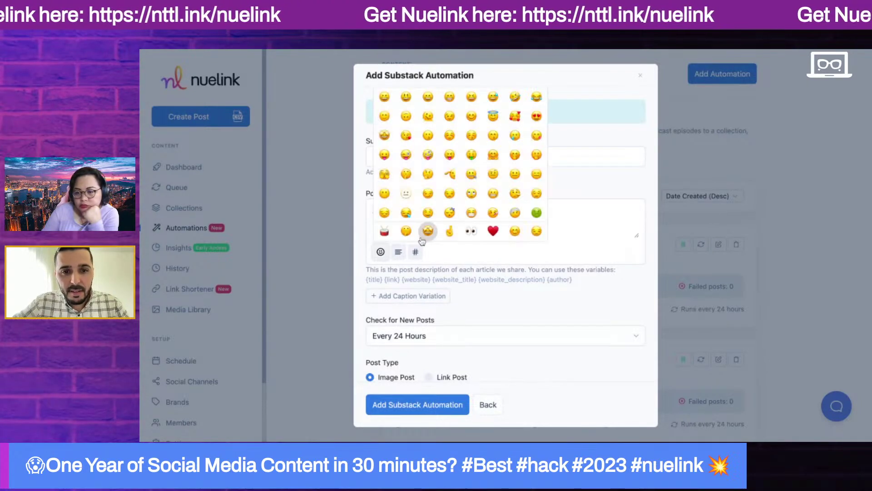
left_click(384, 231)
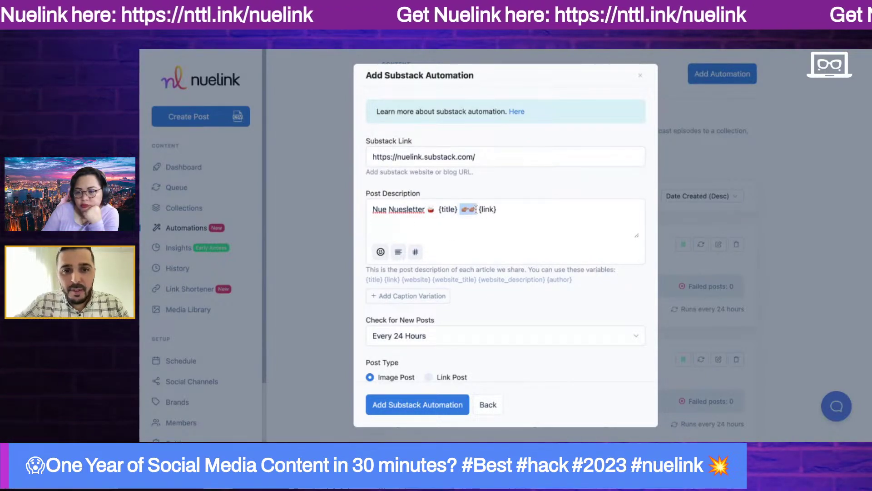
key("BackSpace")
key("Return")
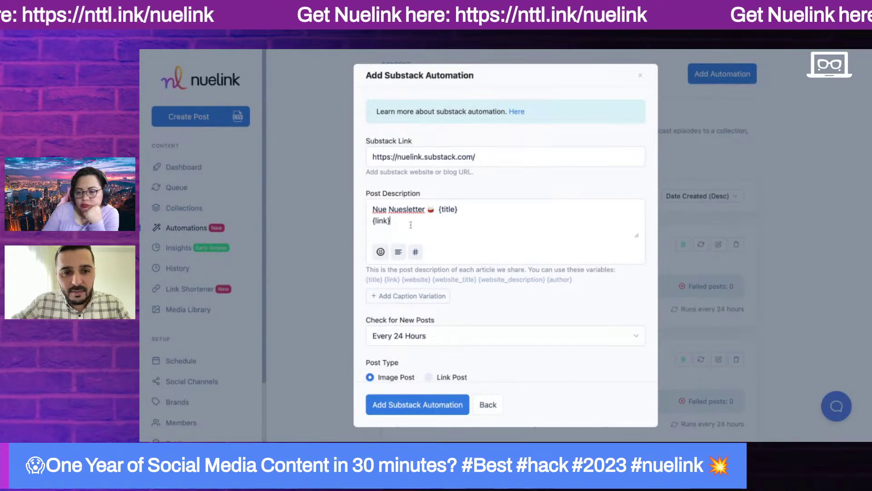
scroll(374, 270, "down", 4)
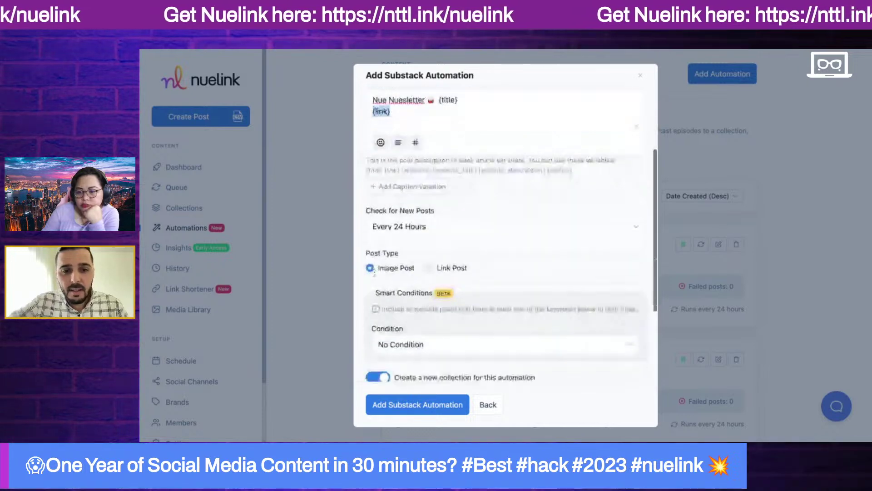
scroll(375, 271, "down", 1)
scroll(375, 271, "up", 5)
scroll(374, 272, "down", 2)
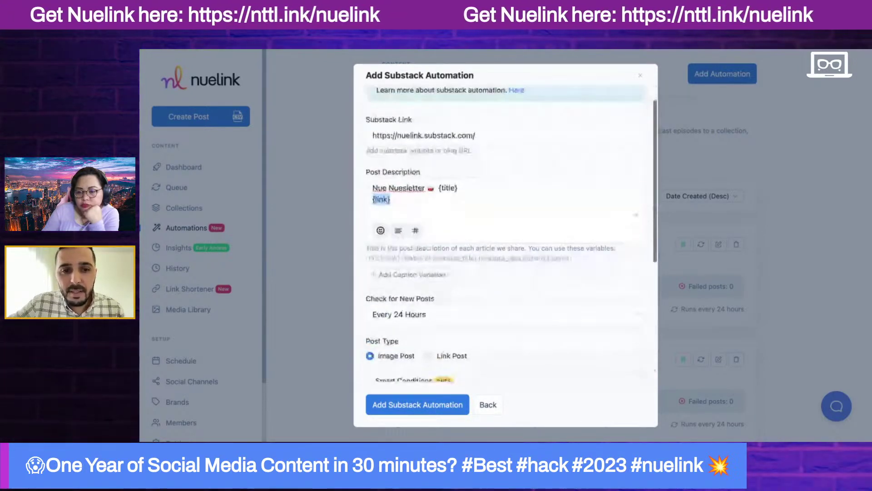
Add the Substack automation with a new collection, and connect that collection to the nuelink (Quotes) and Listingram channels.
scroll(505, 246, "down", 3)
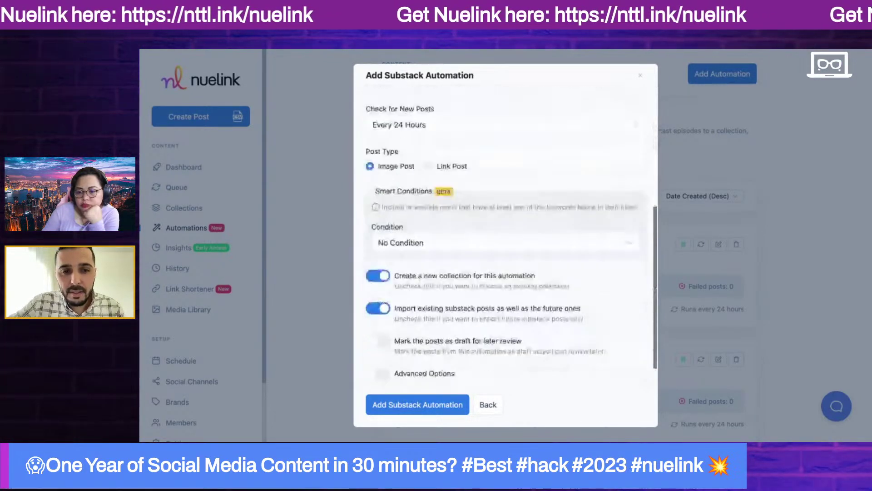
left_click(394, 406)
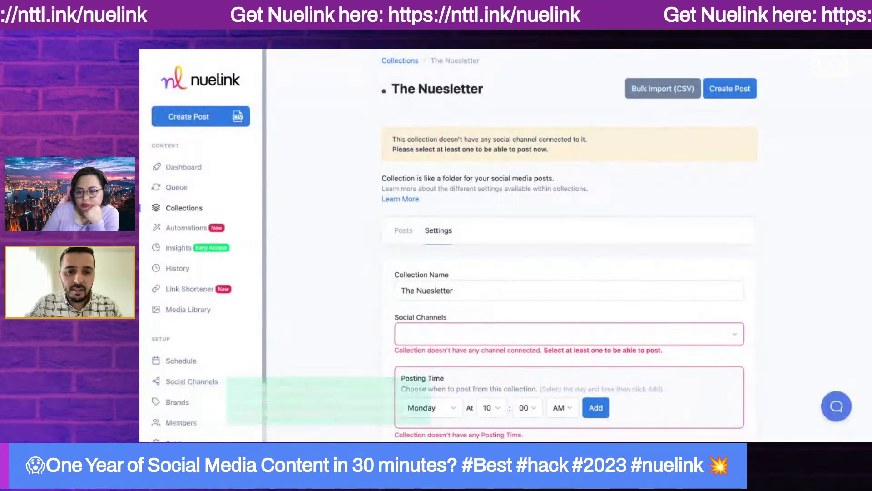
left_click(451, 333)
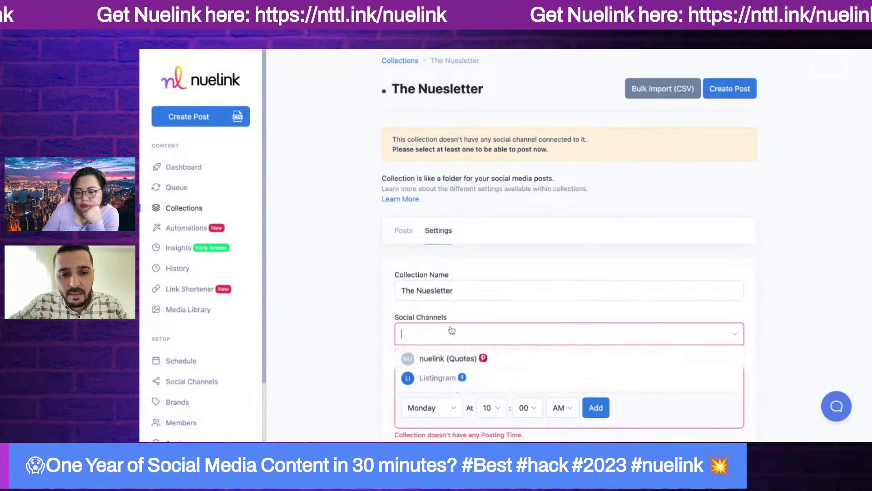
left_click(428, 357)
left_click(431, 361)
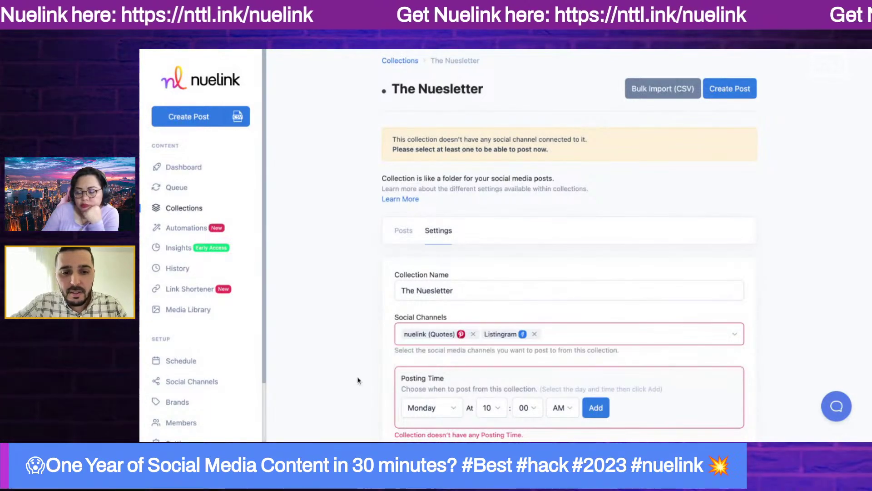
Add a Saturday 01:00 PM posting time to The Nuesletter collection.
scroll(357, 380, "down", 5)
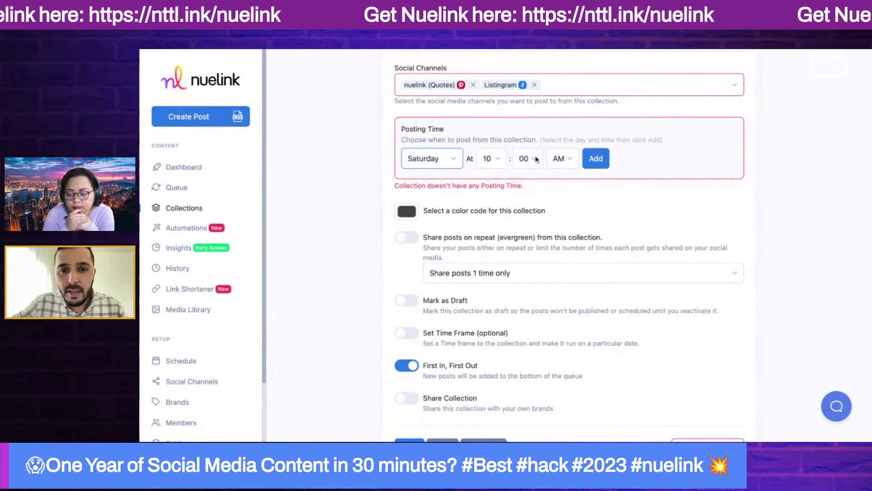
left_click(562, 159)
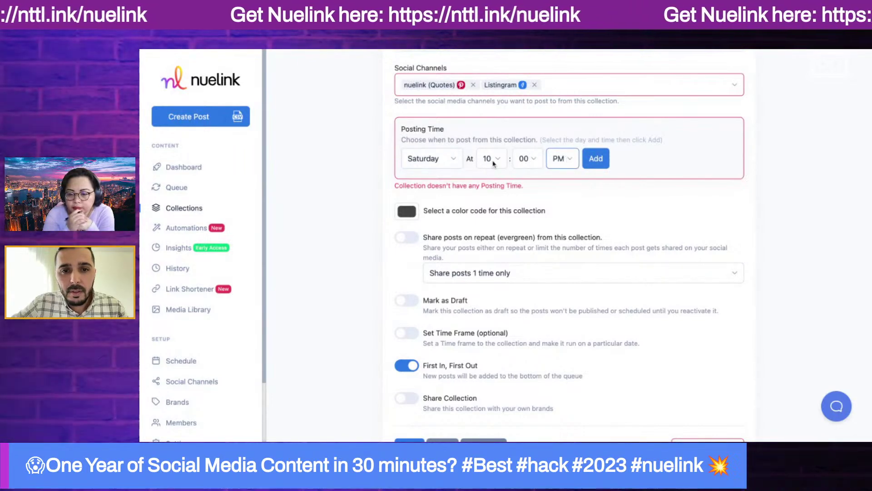
left_click(494, 163)
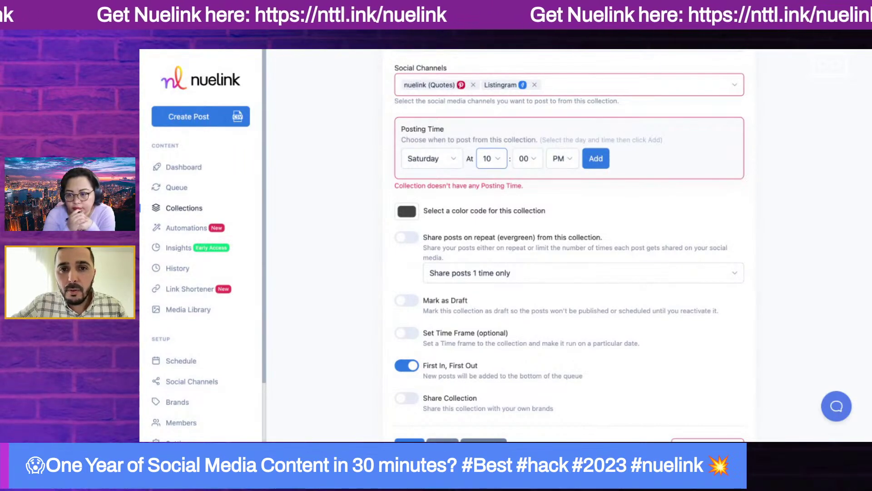
type("01")
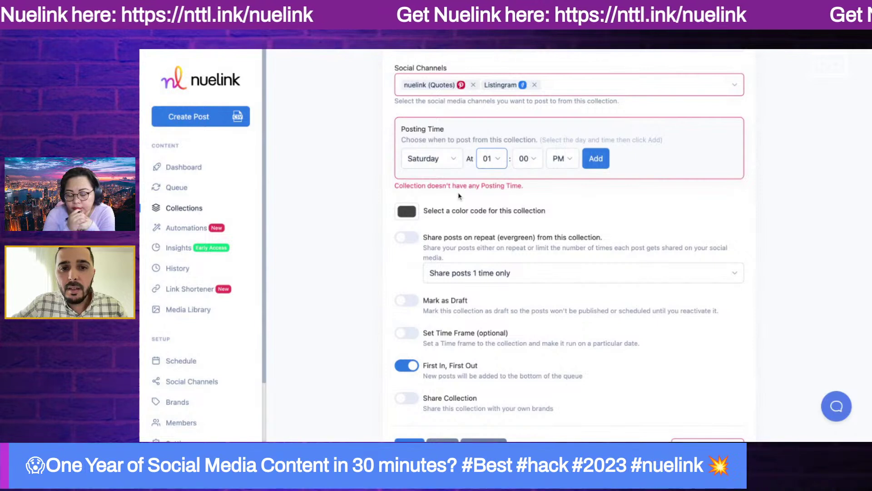
left_click(597, 160)
Set The Nuesletter collection's post order to Last In, First Out and save the collection's settings.
scroll(368, 194, "down", 1)
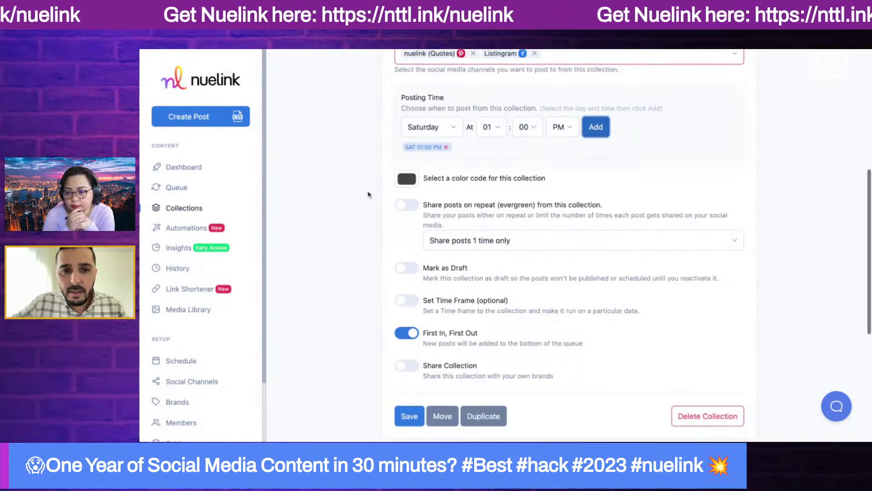
scroll(368, 195, "down", 1)
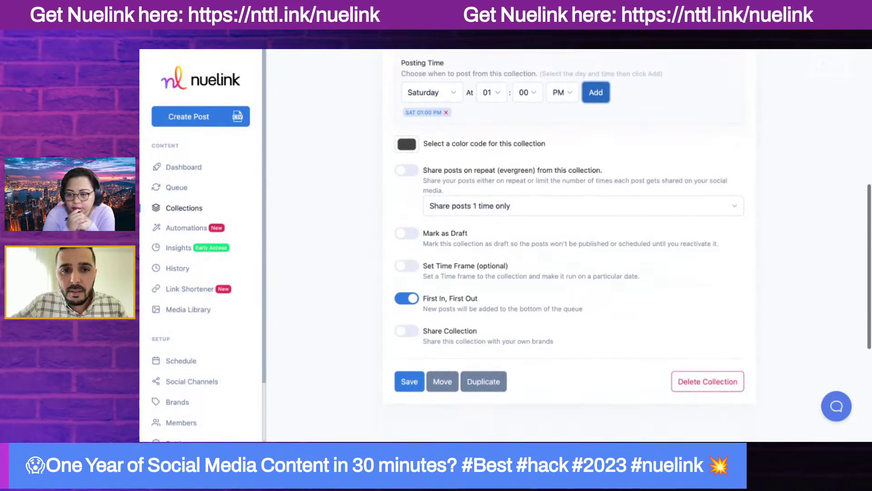
scroll(368, 195, "down", 1)
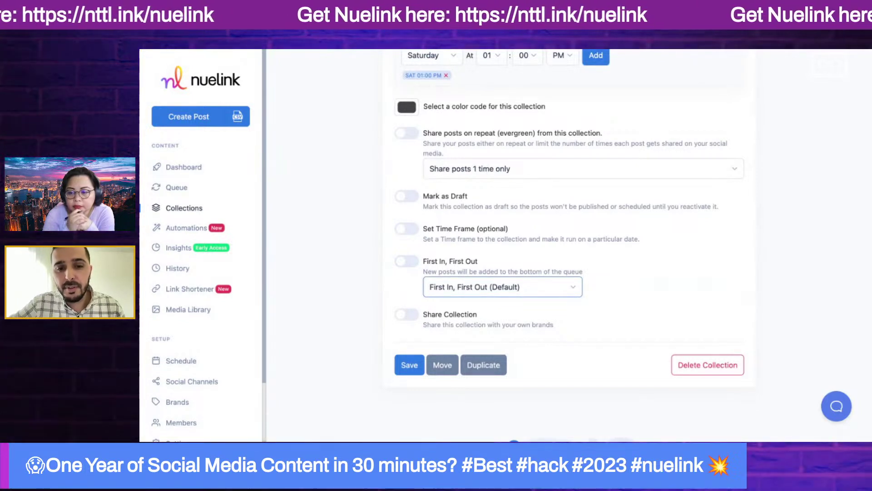
scroll(353, 306, "down", 1)
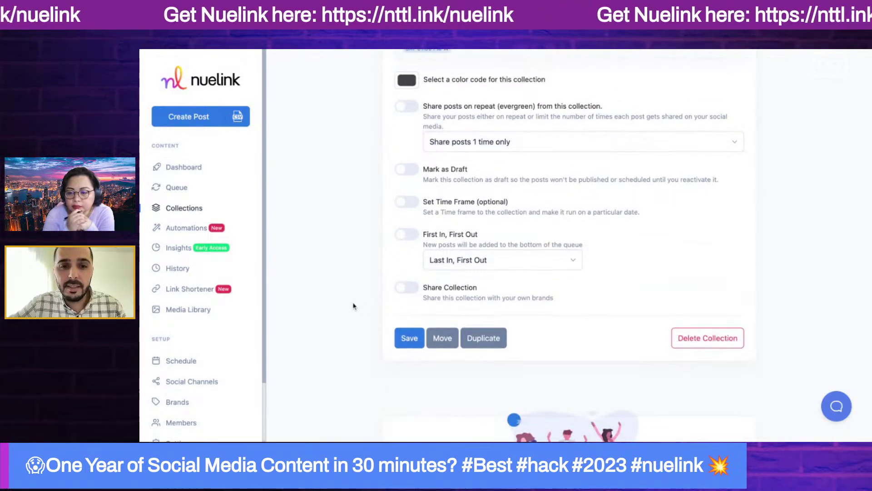
left_click(409, 337)
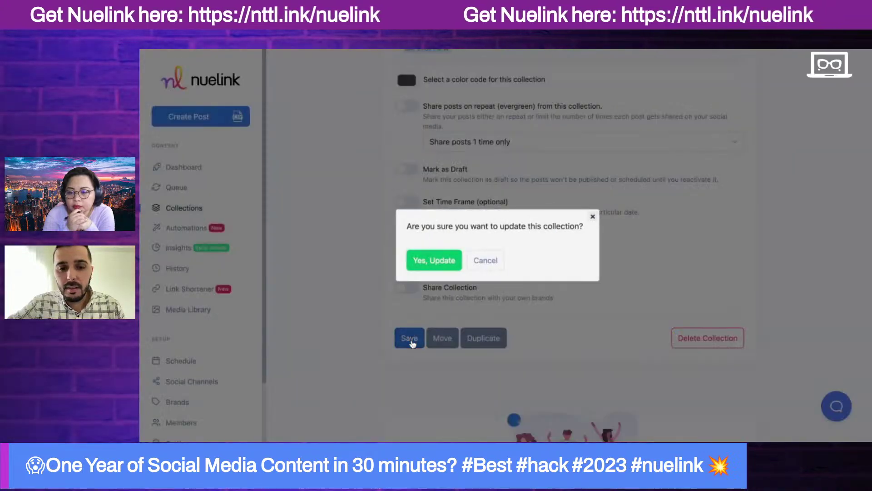
left_click(447, 256)
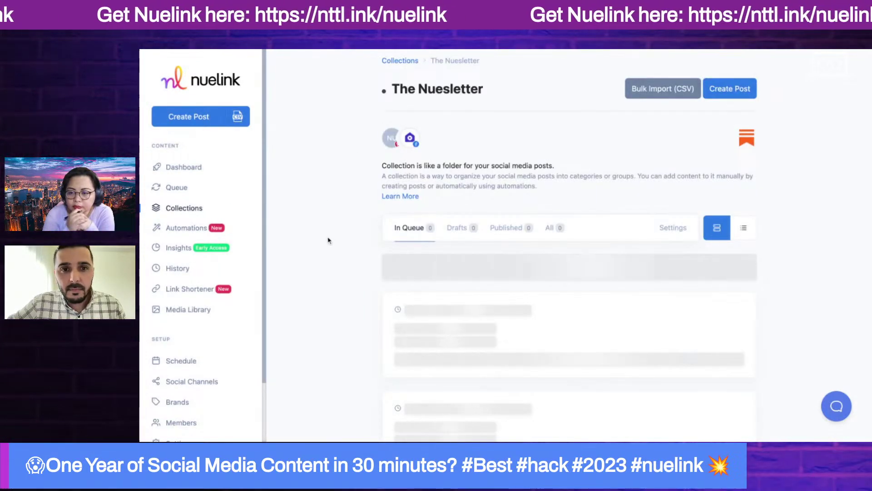
Review The Nuesletter's queued posts and preview the ones scheduled for Apr 15 and Apr 22, 2023.
scroll(370, 214, "down", 1)
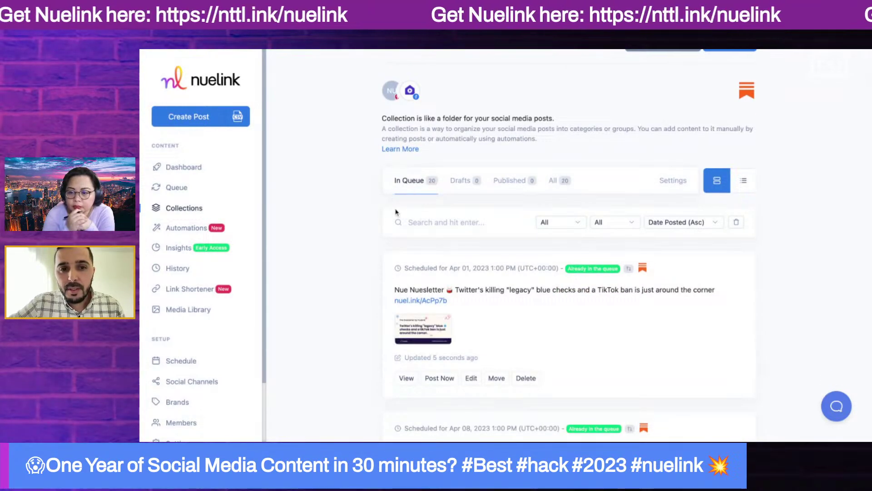
scroll(361, 283, "down", 5)
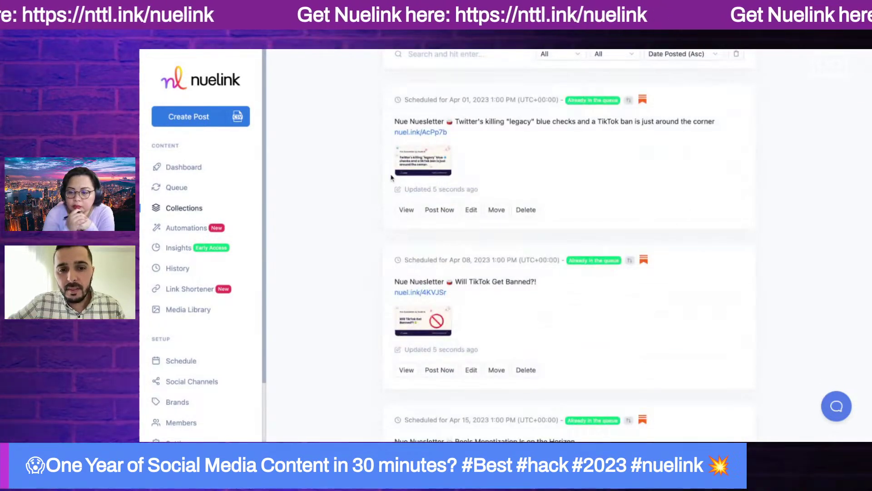
scroll(373, 211, "down", 4)
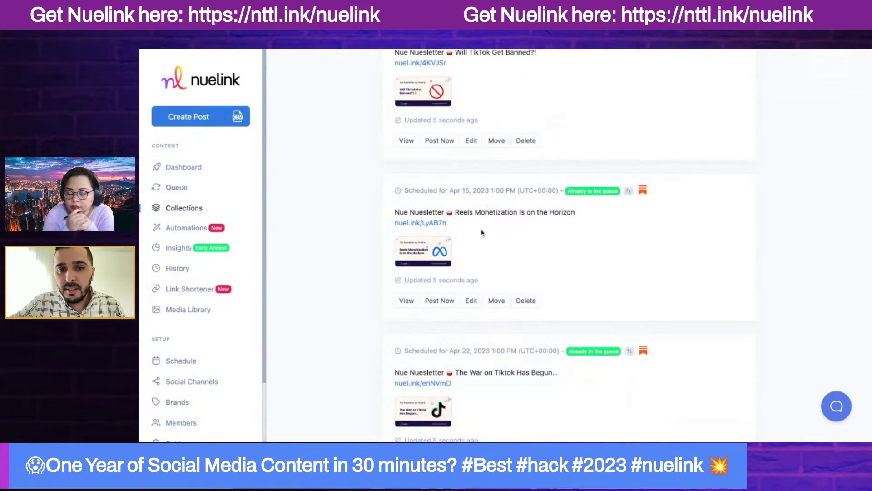
left_click(407, 300)
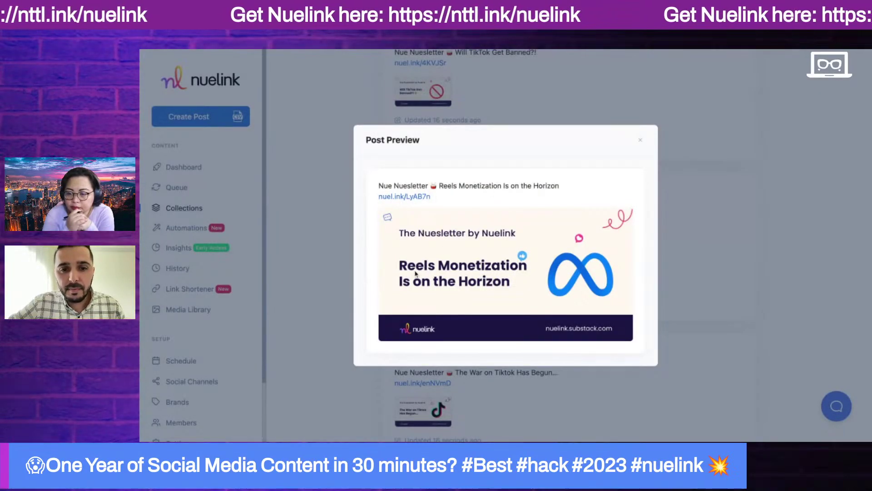
left_click(347, 346)
scroll(348, 343, "down", 5)
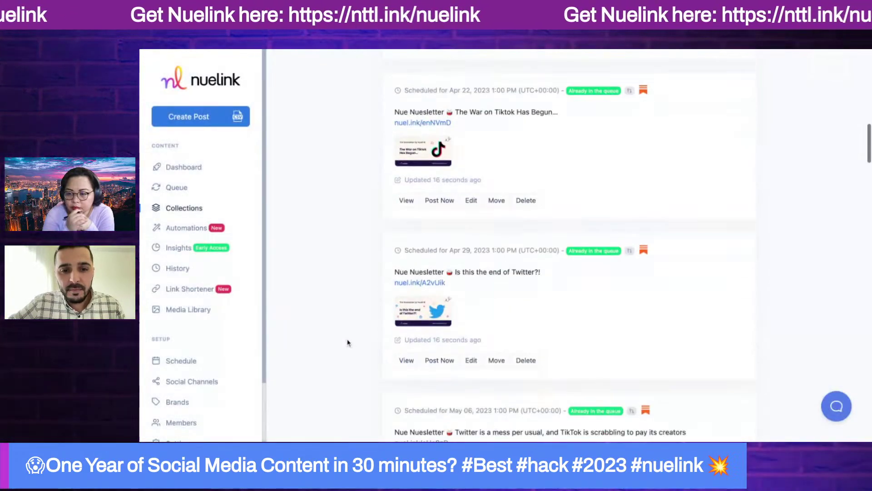
left_click(407, 201)
left_click(326, 223)
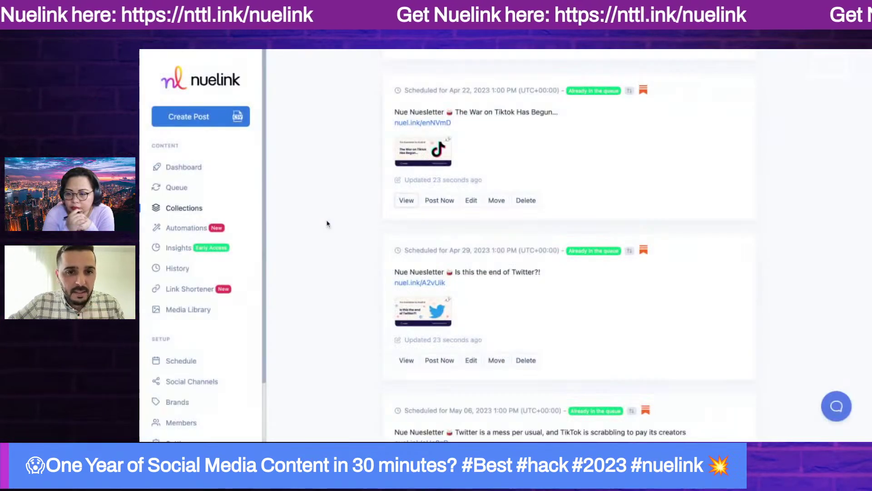
Rename the Nuelink collection as Nuelink Blog and save the update.
left_click(185, 208)
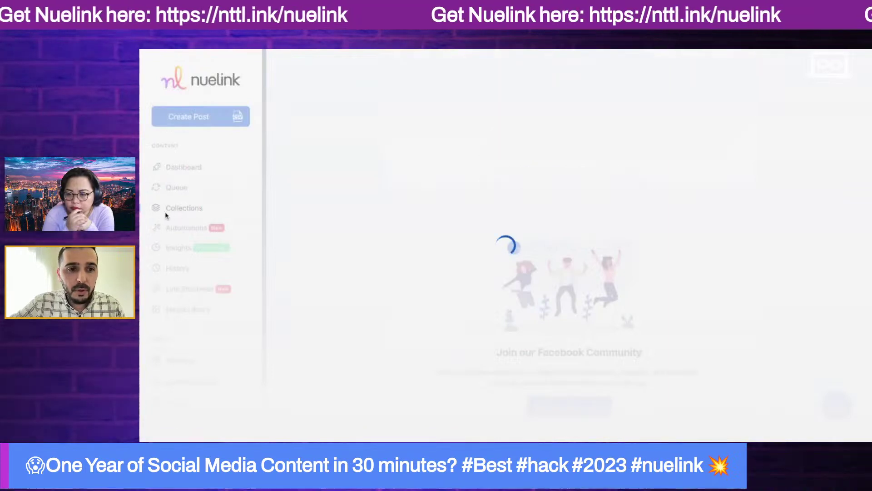
scroll(316, 204, "up", 5)
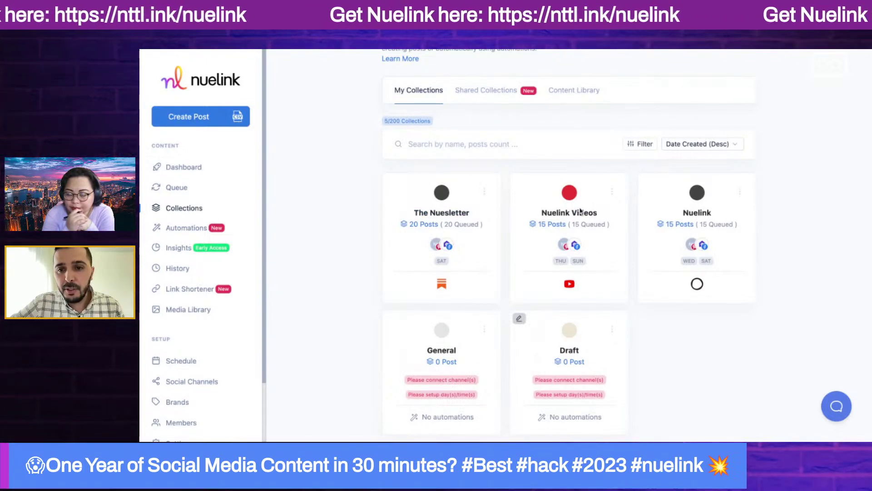
left_click(702, 214)
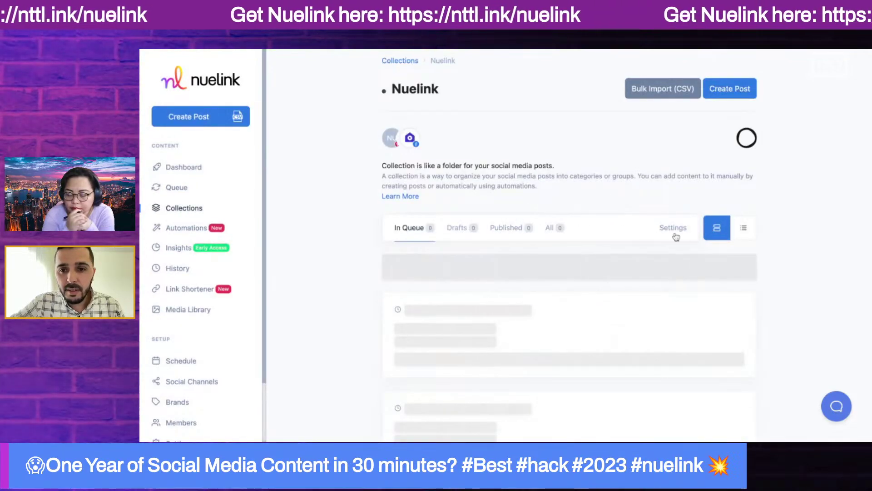
left_click(675, 228)
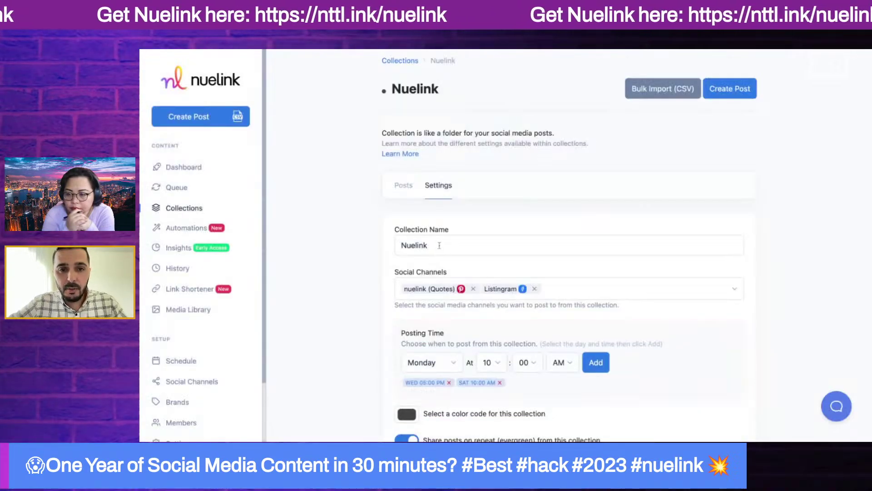
type("Blog")
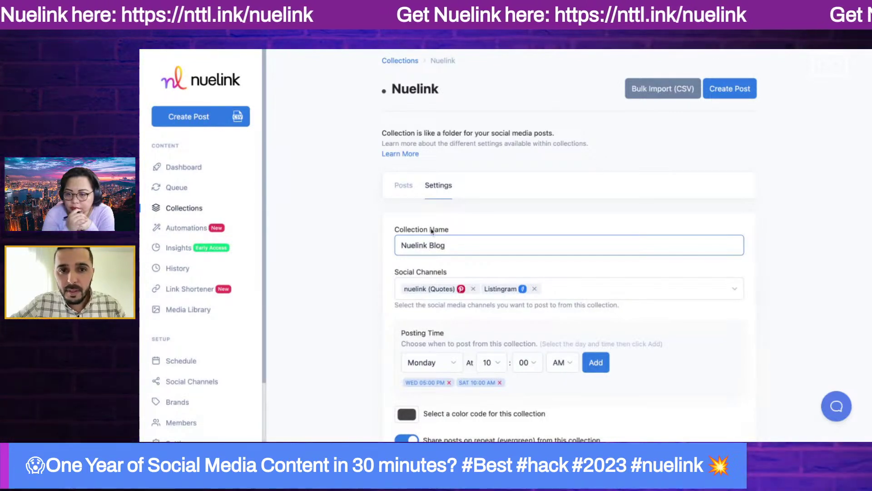
scroll(406, 245, "down", 6)
scroll(405, 245, "down", 2)
left_click(409, 305)
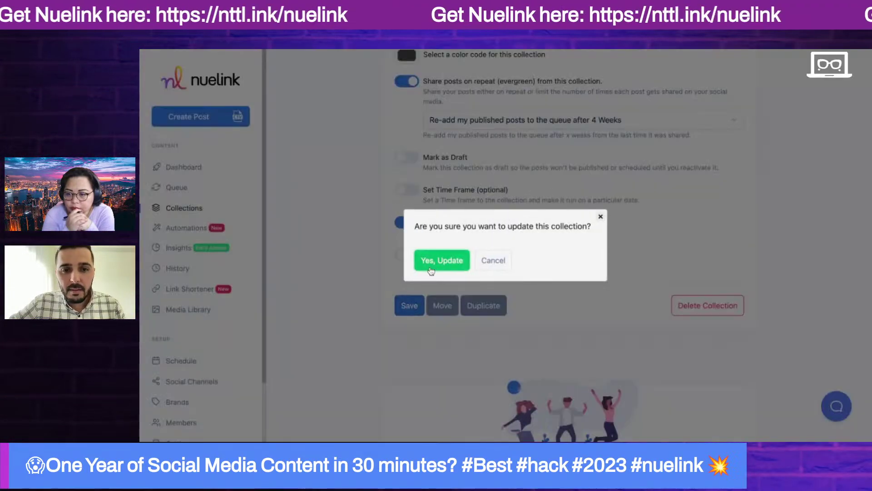
left_click(486, 259)
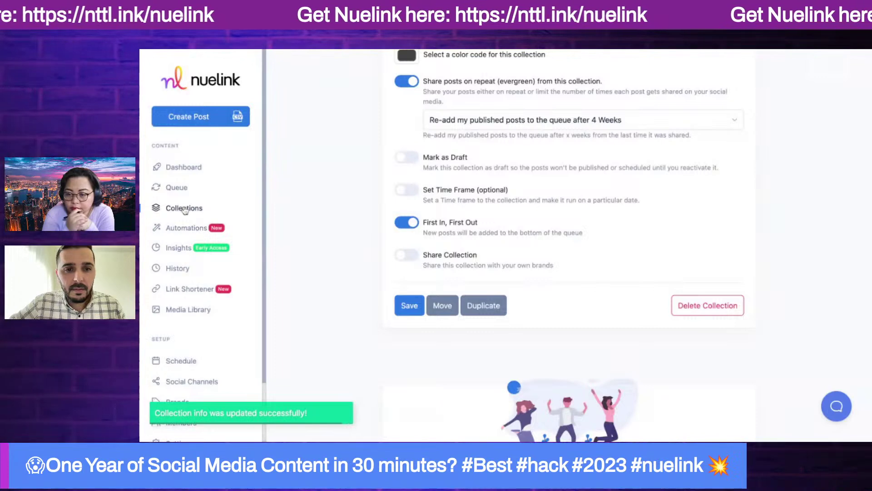
Change The Nuesletter collection's color code to orange, save the update and return to the collections overview.
left_click(184, 208)
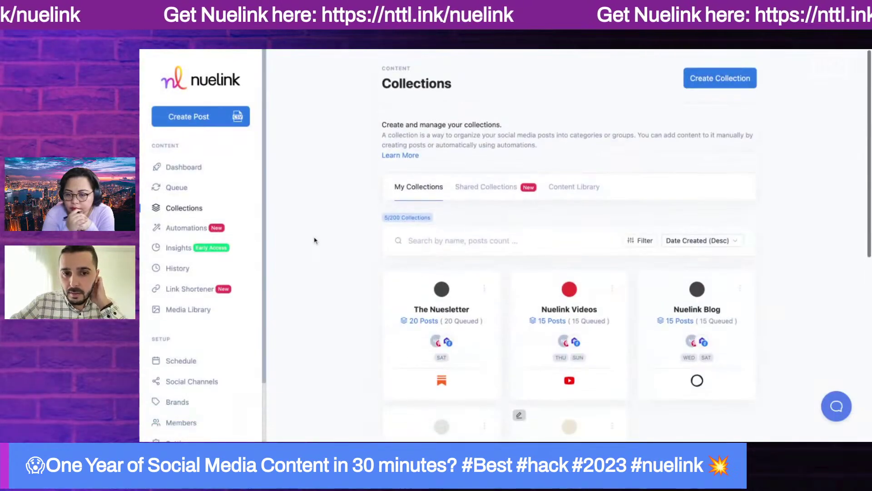
scroll(314, 240, "down", 2)
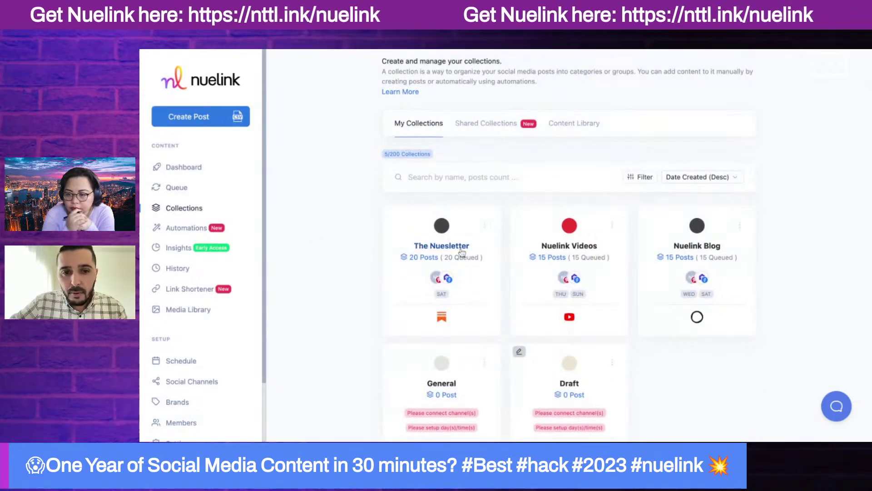
left_click(446, 248)
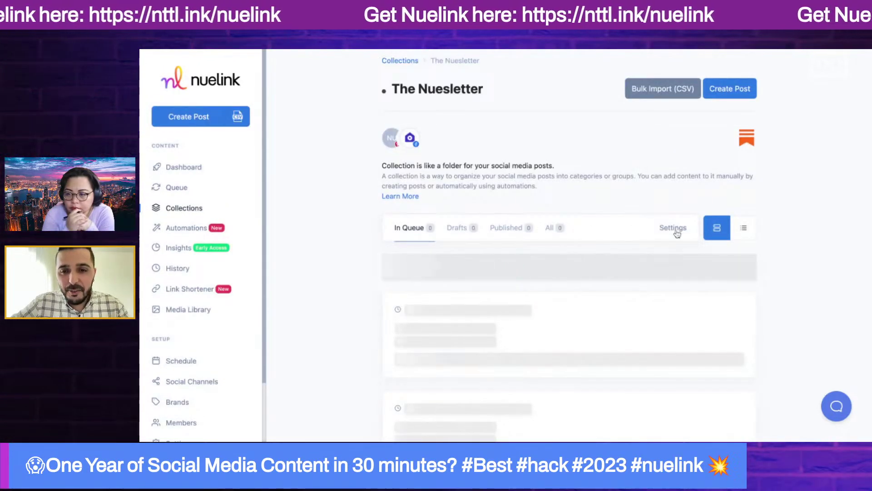
left_click(674, 228)
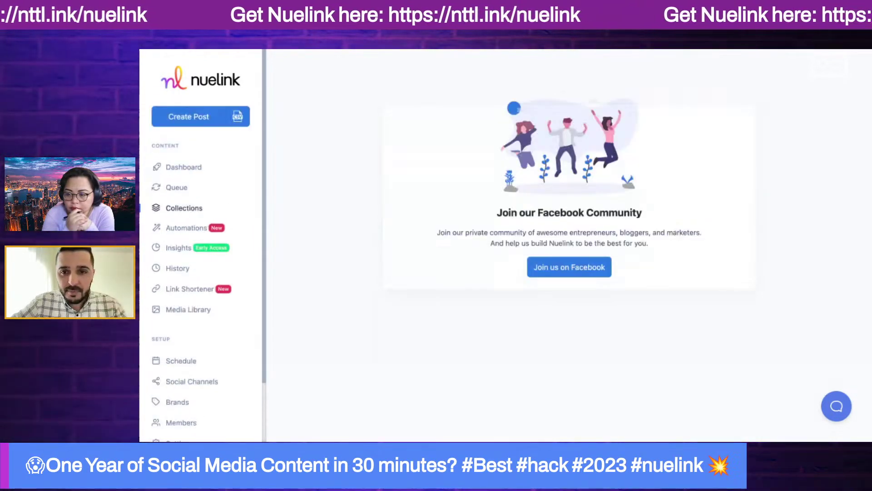
scroll(468, 254, "down", 5)
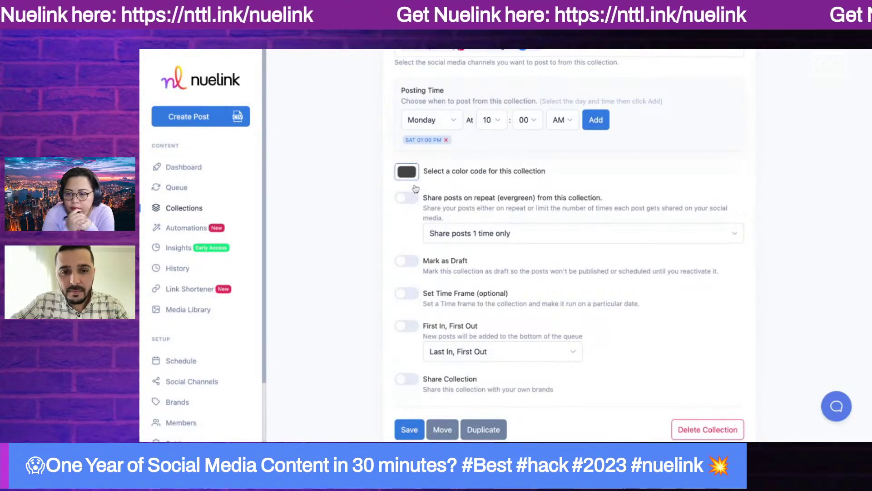
left_click(482, 194)
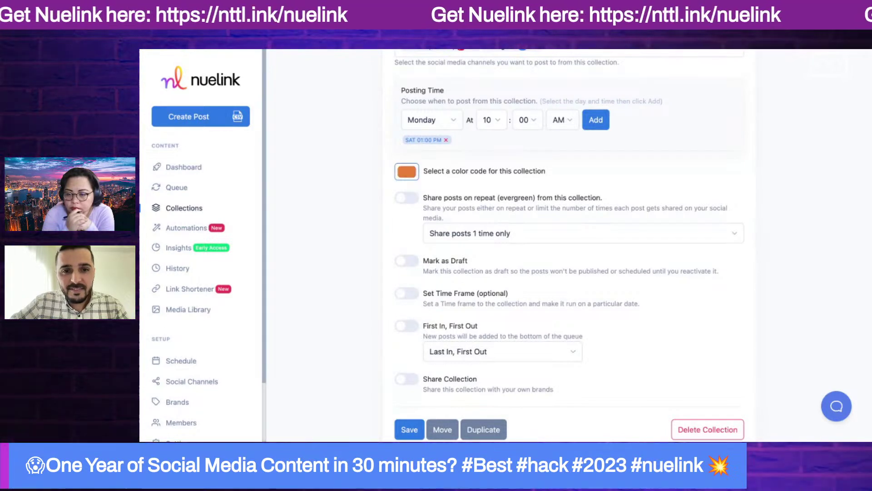
left_click(404, 429)
left_click(431, 258)
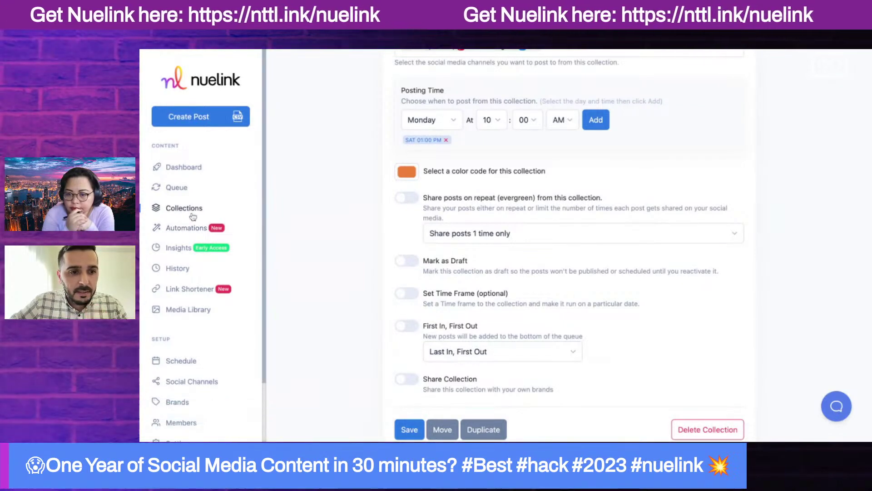
left_click(193, 211)
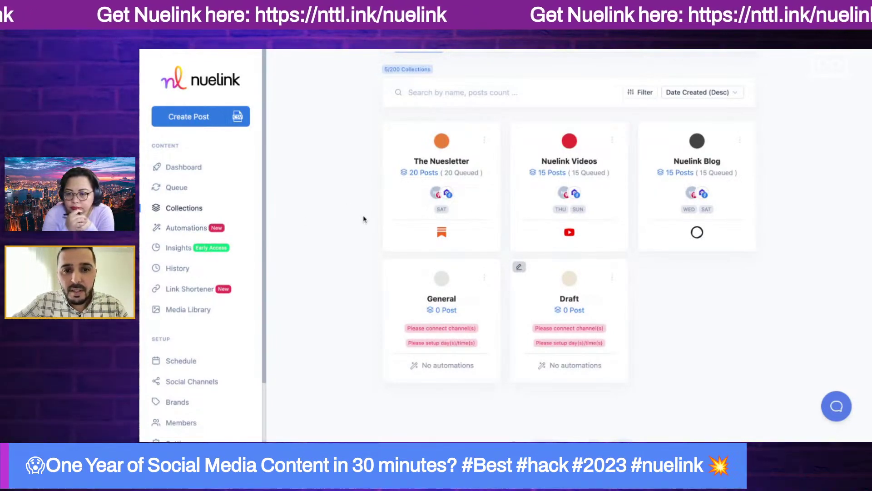
Go from the collections overview to the automations list and start adding a new automation.
scroll(363, 219, "up", 2)
scroll(363, 219, "up", 1)
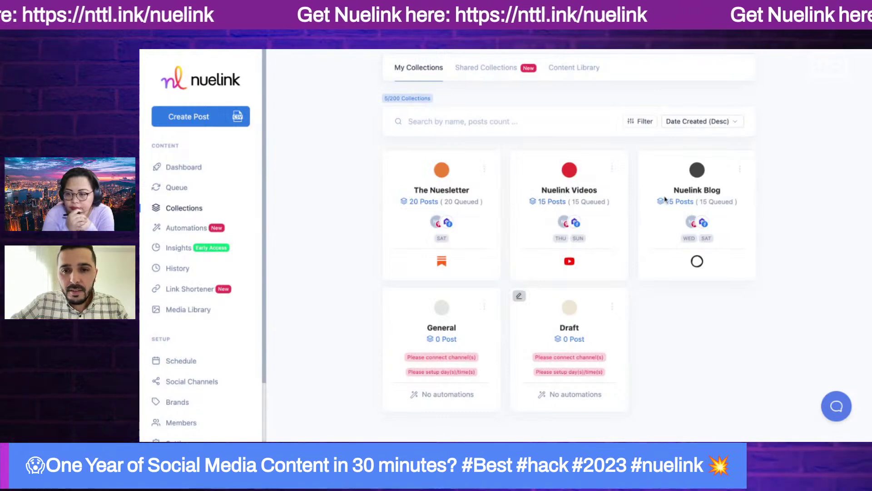
left_click(187, 229)
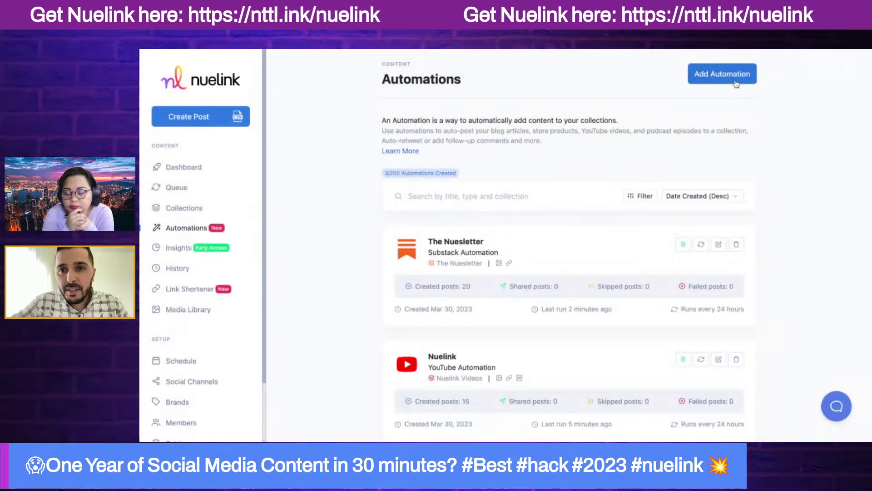
left_click(722, 74)
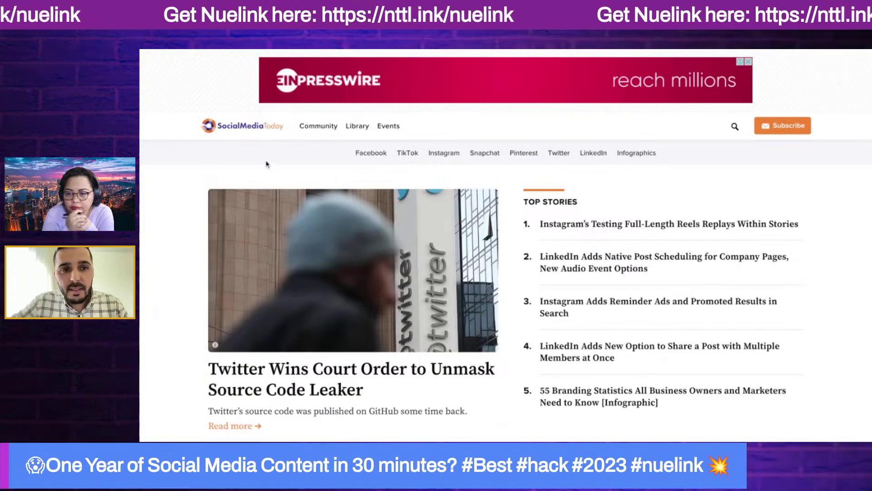
Open the RSS feed linked in the Social Media Today website's footer, copy its address and return to the Nuelink automations list.
scroll(204, 183, "down", 5)
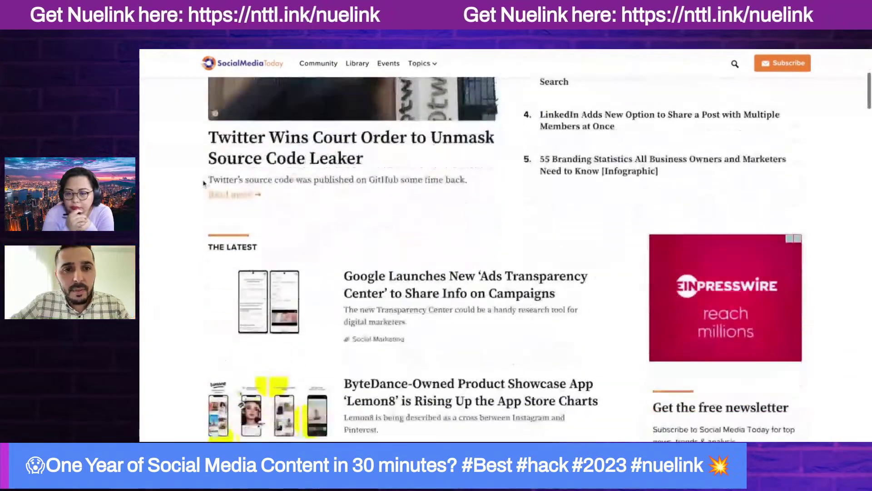
scroll(203, 183, "down", 15)
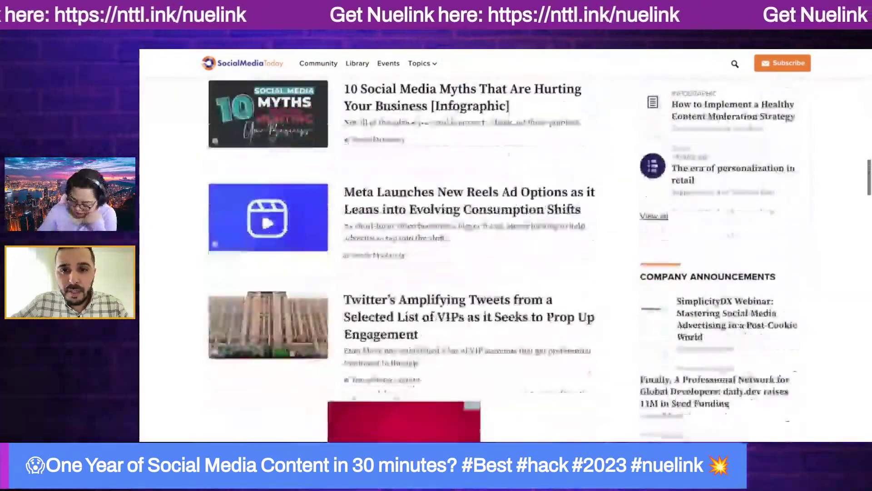
scroll(400, 254, "down", 20)
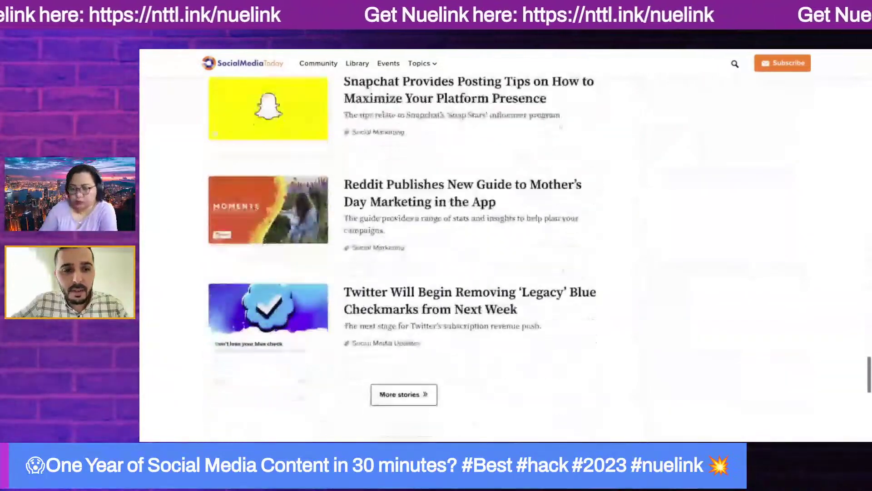
scroll(400, 255, "down", 10)
scroll(234, 311, "up", 1)
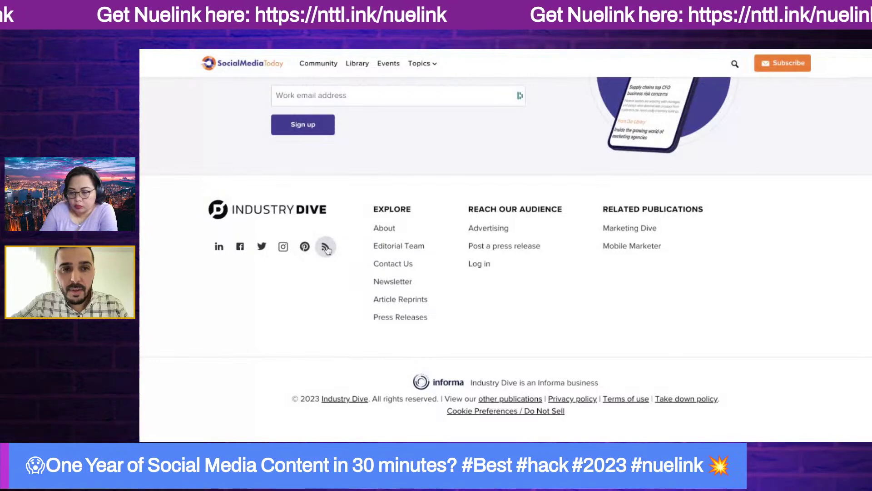
left_click(325, 246)
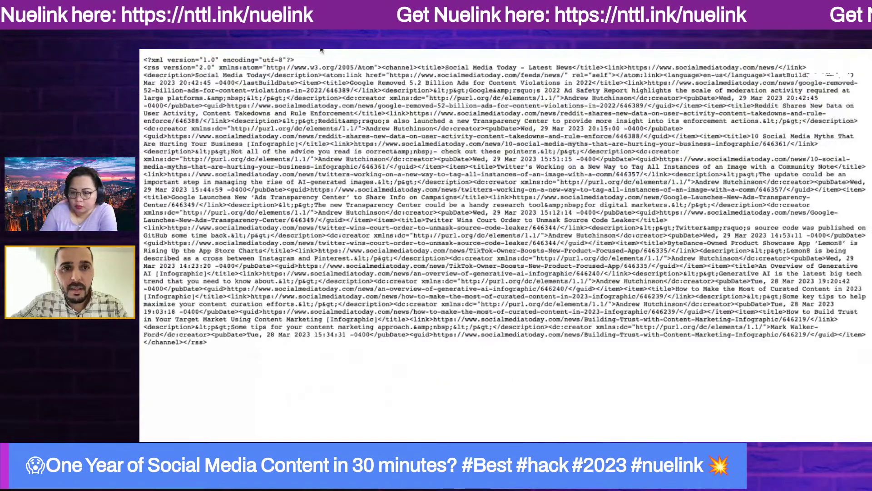
left_click(321, 45)
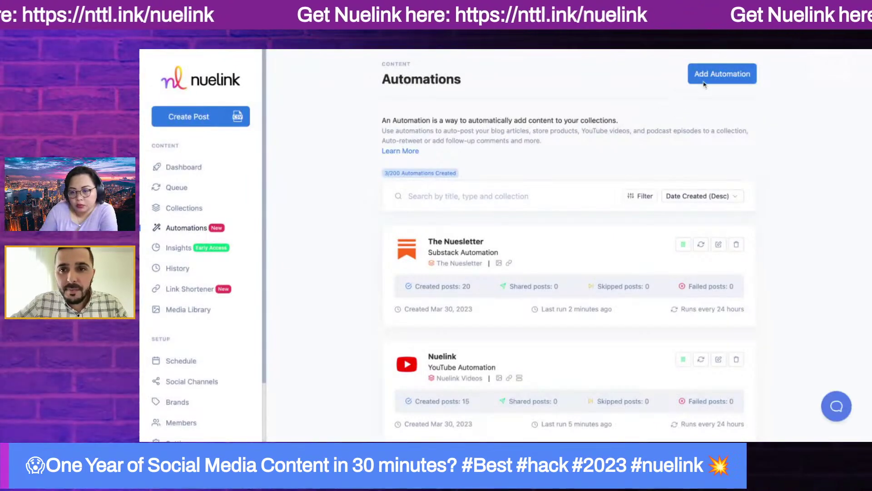
left_click(704, 81)
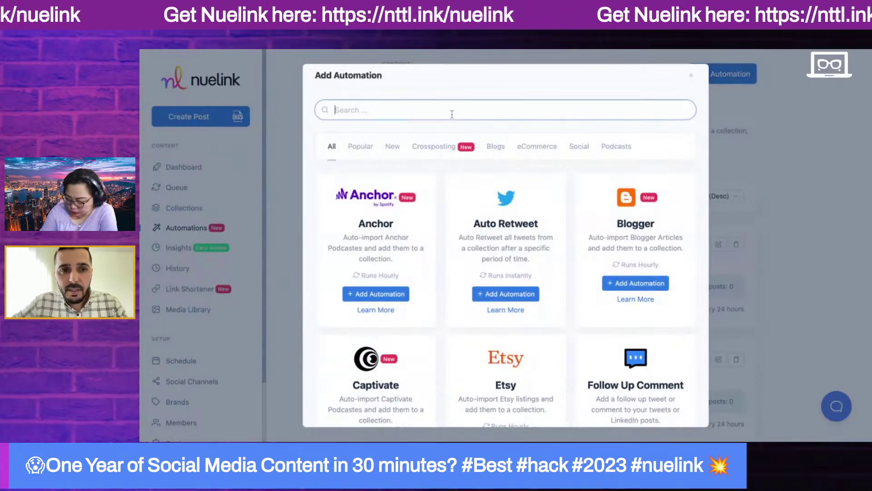
type("rss")
left_click(377, 292)
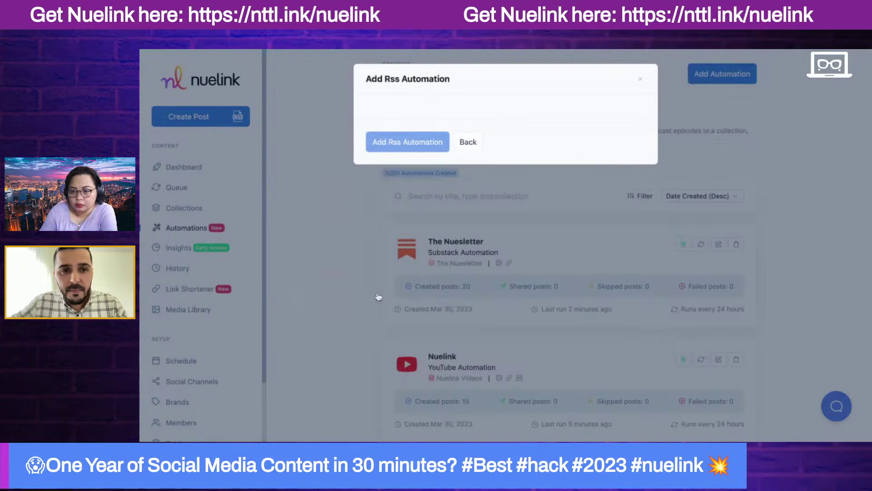
left_click(443, 154)
type("https://www.socialmediatoday.com/feeds/news/")
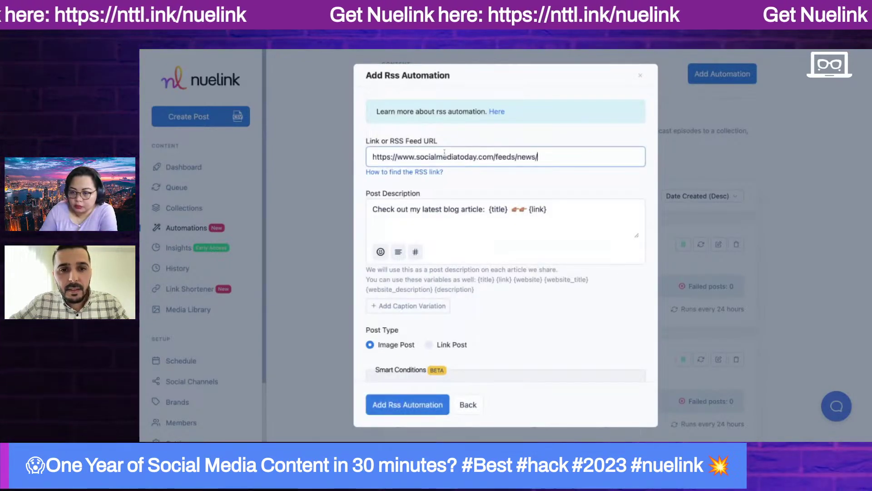
Replace the opening text of the RSS automation's post description with "News Alert:", before the title and link variables.
left_click_drag(372, 209, 485, 209)
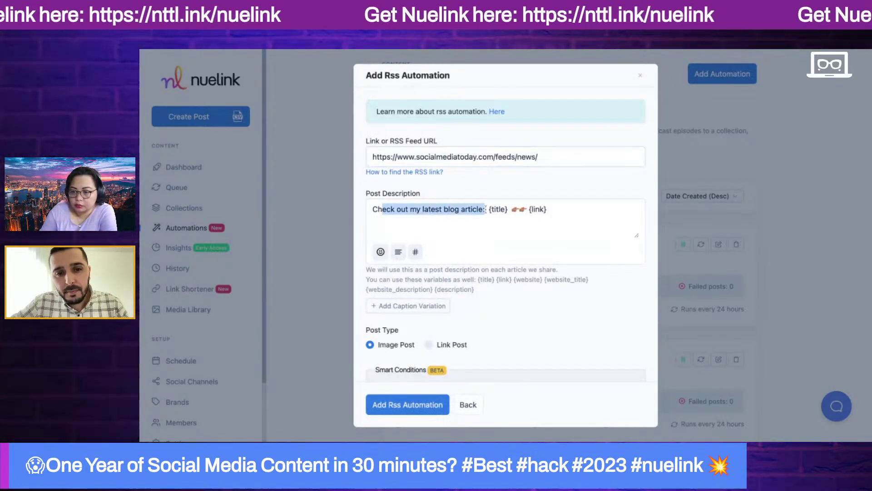
type("News")
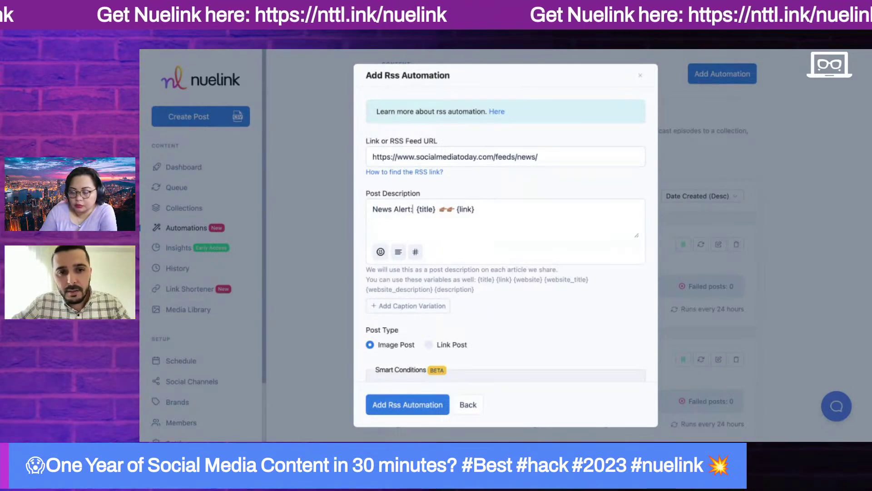
type(" Alert:")
Add a caption variation containing only {title} and {link} on separate lines, without the pointing-hand emojis.
left_click(383, 310)
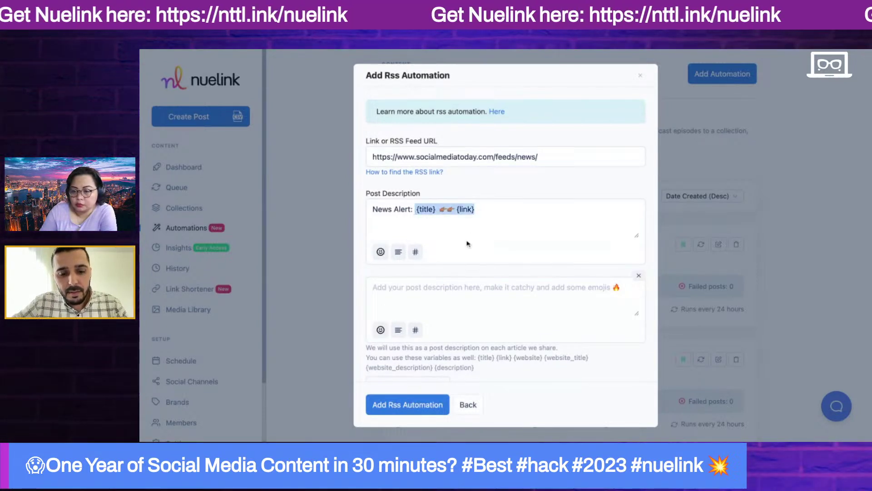
left_click(442, 292)
type("{title} 👉 {link}")
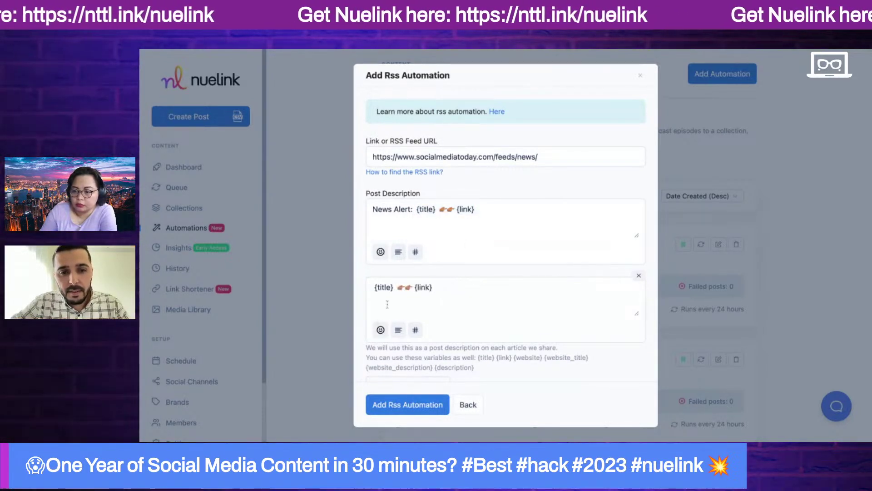
left_click_drag(412, 288, 414, 290)
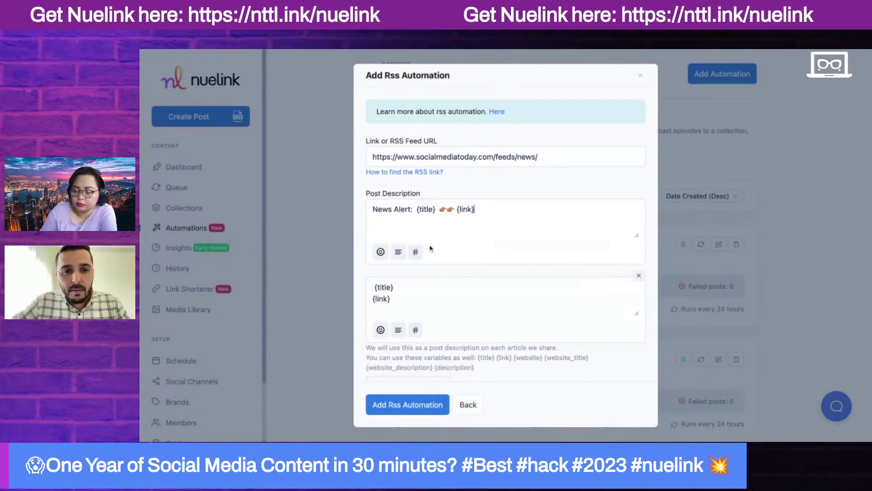
Create a hashtag group titled Social Media with #socialmedia #automation #marketing and insert it into the first post description.
left_click(415, 253)
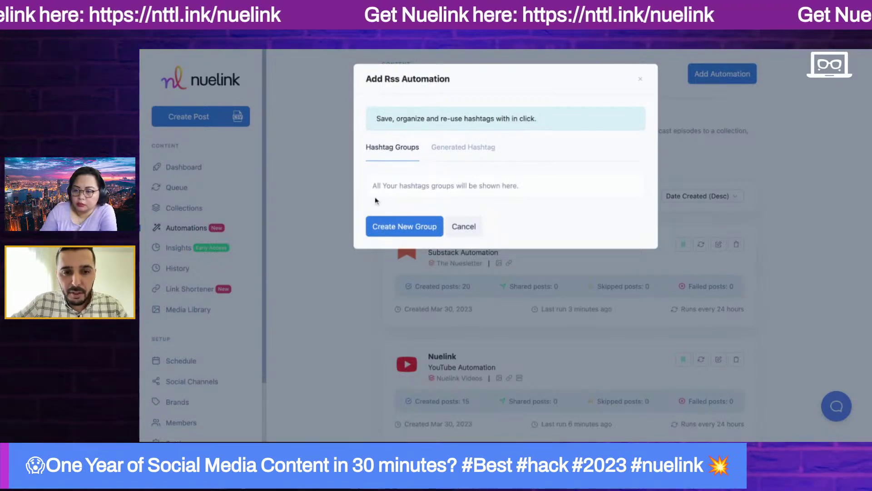
left_click(384, 231)
left_click(424, 168)
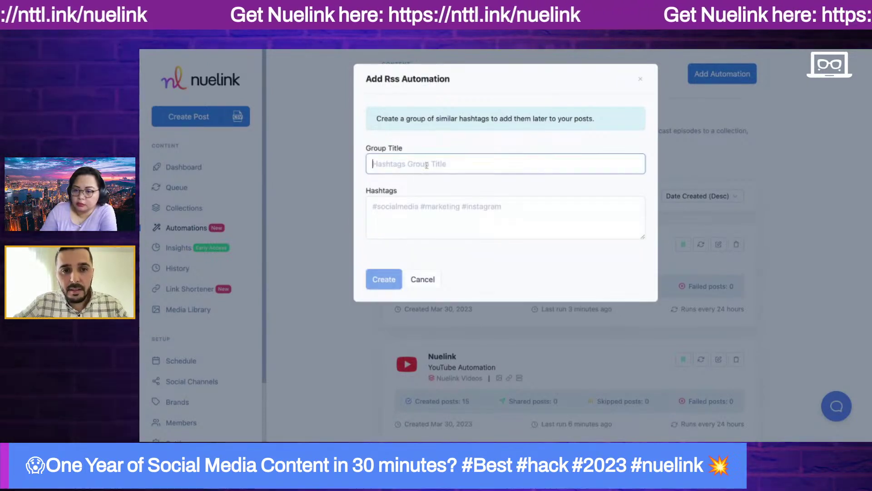
type("Social Media")
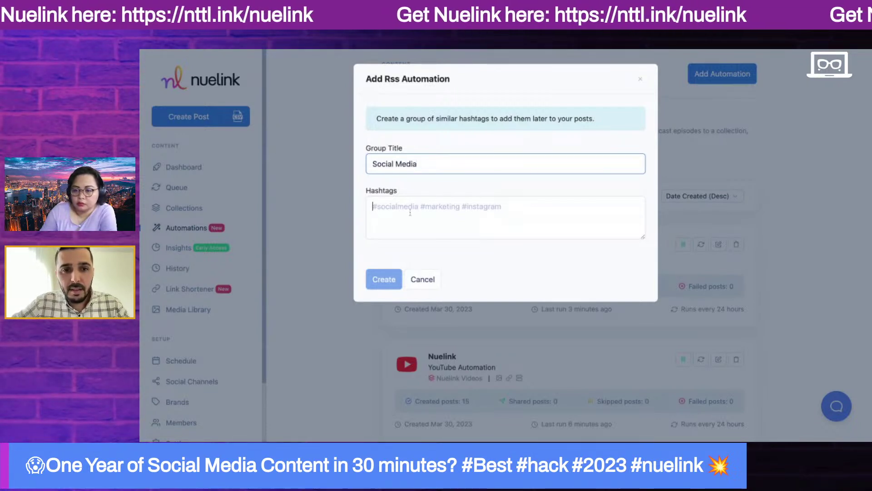
left_click(410, 212)
type("#social")
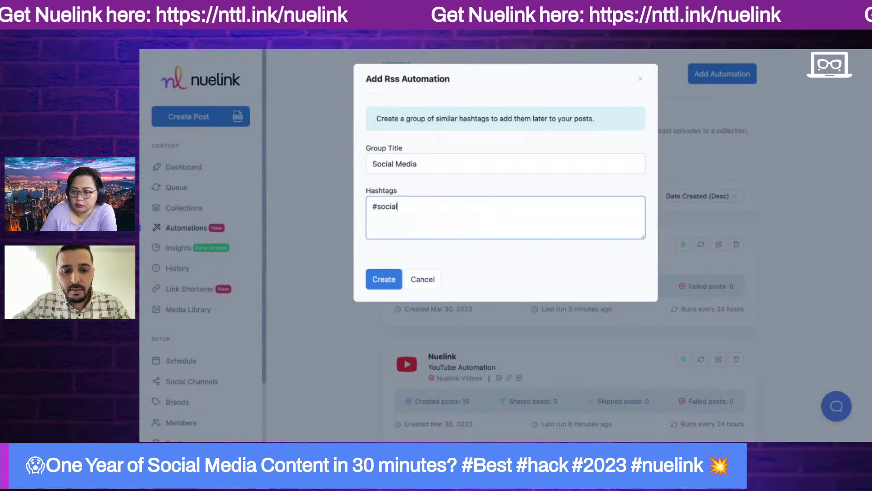
type("media #automa")
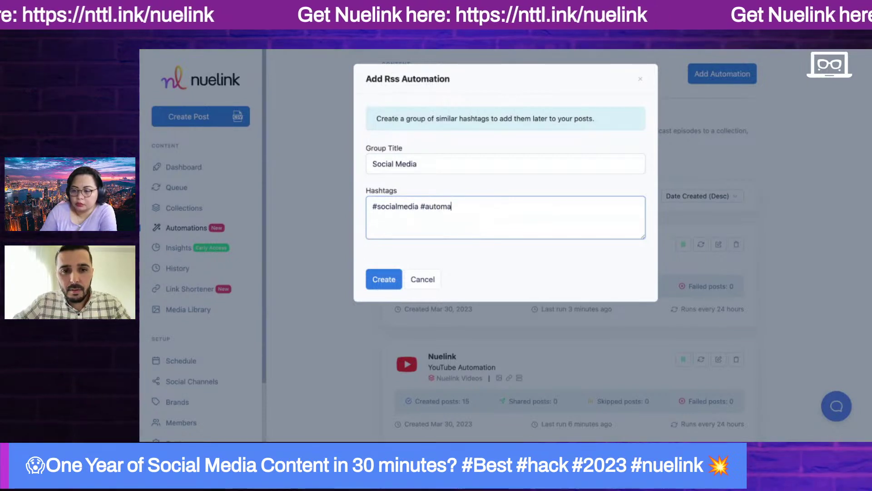
type("tion #marketing")
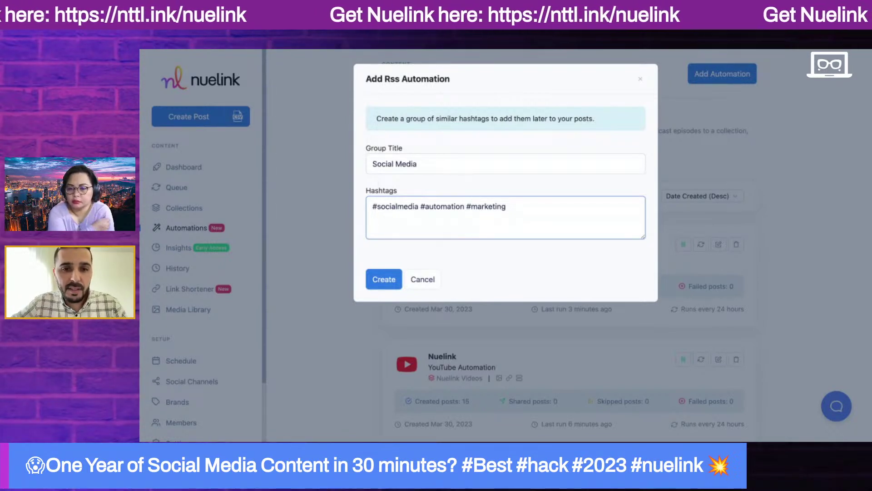
left_click(385, 281)
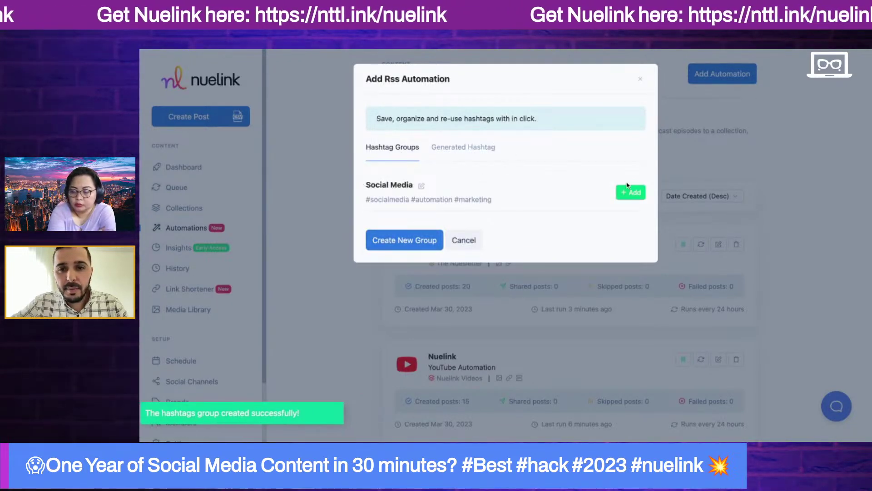
left_click(631, 192)
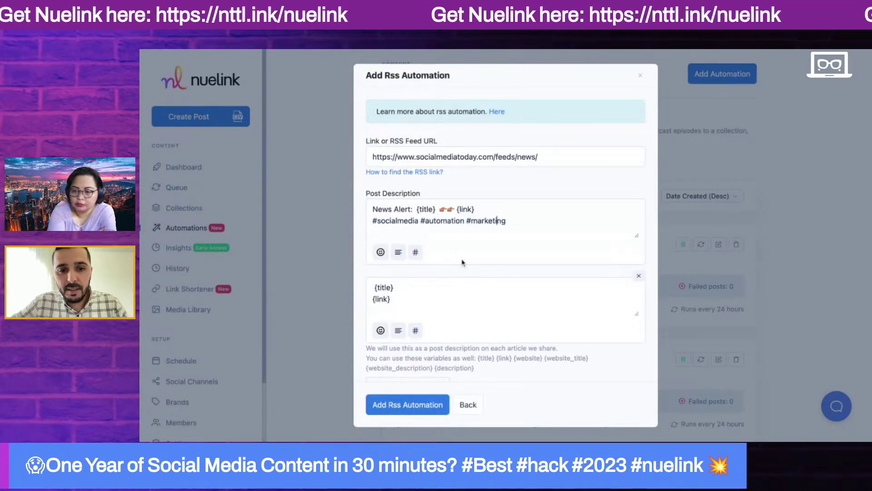
Insert the Social Media hashtag group into the caption variation, replace #marketing with #creators and remove the space before {title}.
scroll(423, 304, "down", 1)
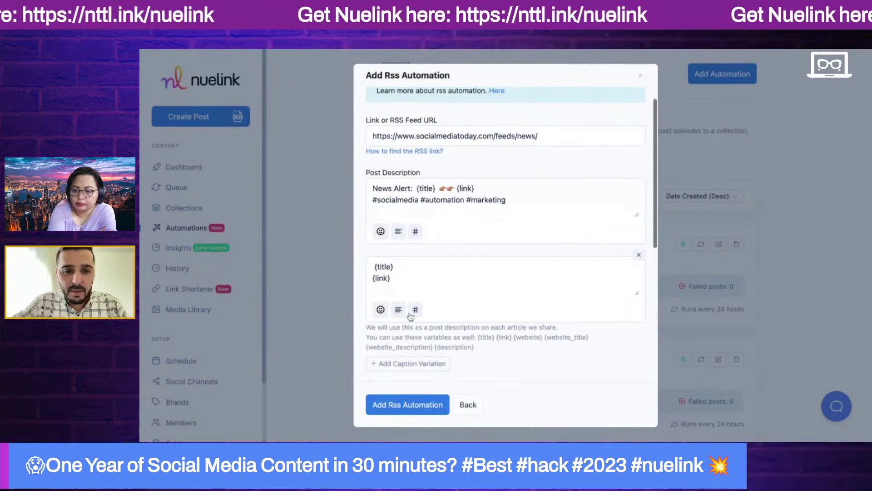
left_click(415, 312)
left_click(630, 192)
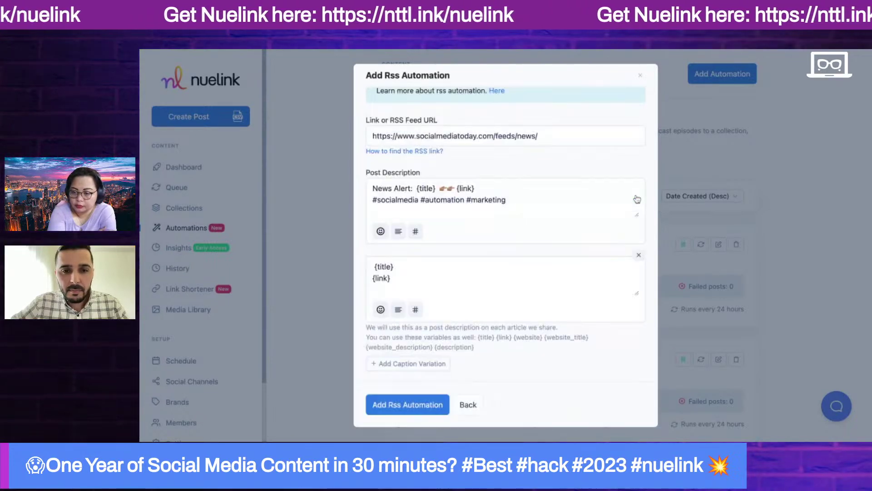
left_click_drag(466, 301, 523, 301)
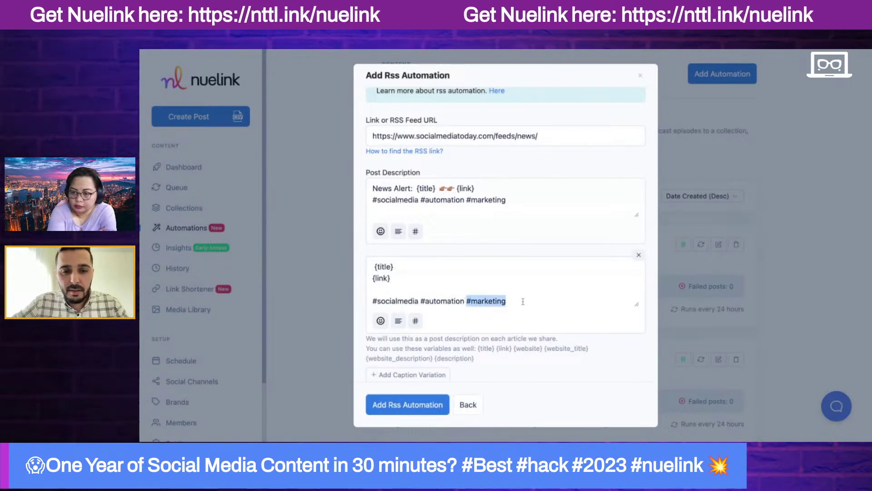
type("#creators")
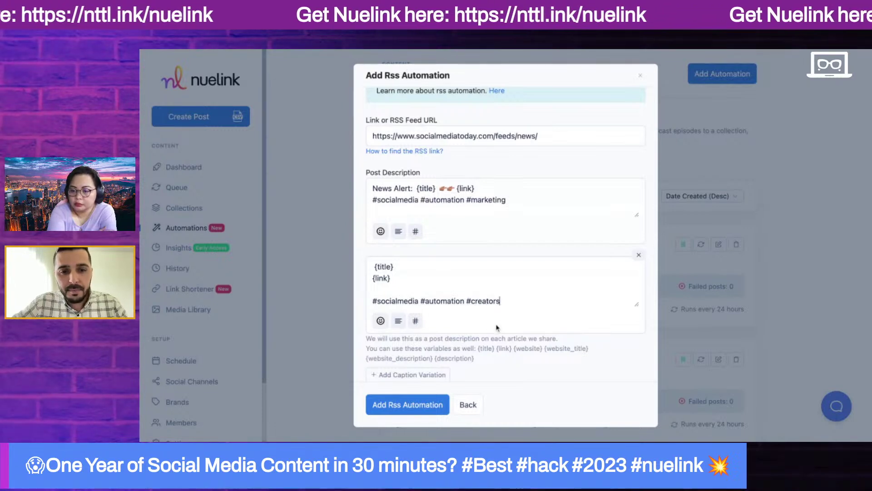
scroll(498, 323, "down", 1)
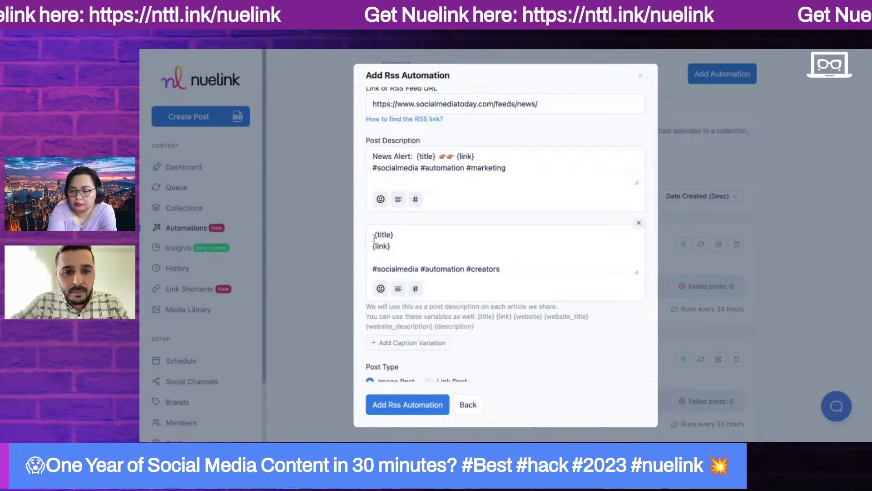
left_click(411, 246)
Check the post type, condition and import options, and add the RSS automation.
scroll(412, 245, "down", 3)
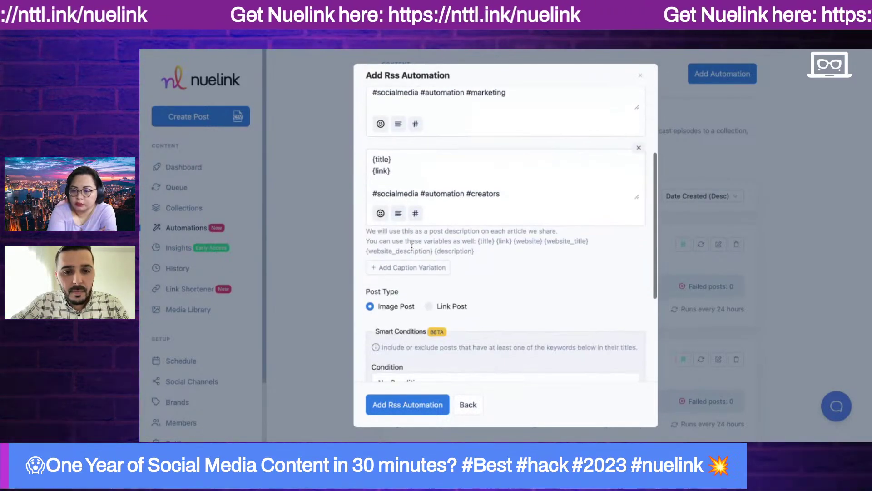
scroll(412, 245, "down", 4)
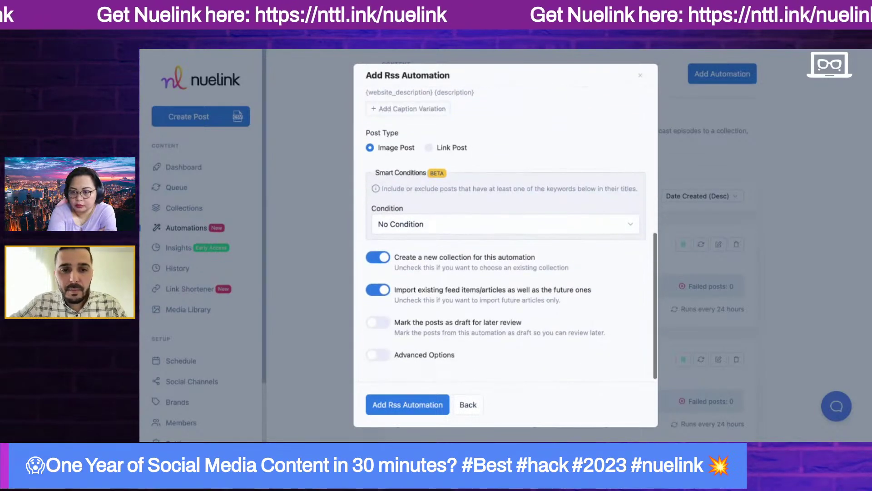
scroll(505, 246, "down", 1)
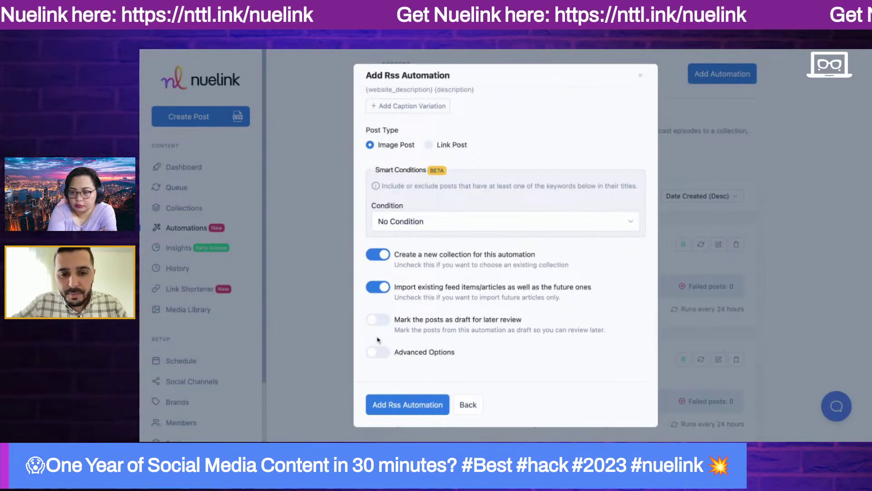
left_click(404, 405)
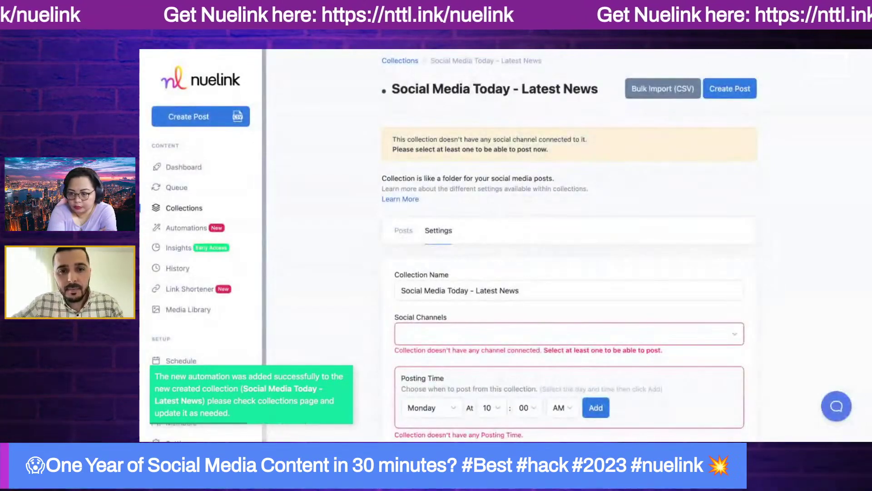
Connect the Listingram Facebook channel to the Social Media Today - Latest News collection.
scroll(476, 227, "down", 3)
left_click(476, 185)
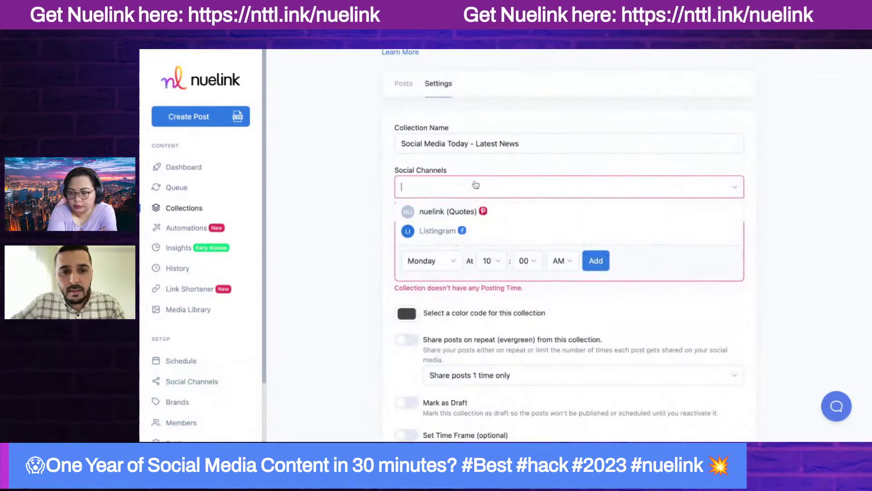
left_click(446, 233)
left_click(365, 236)
scroll(366, 236, "down", 1)
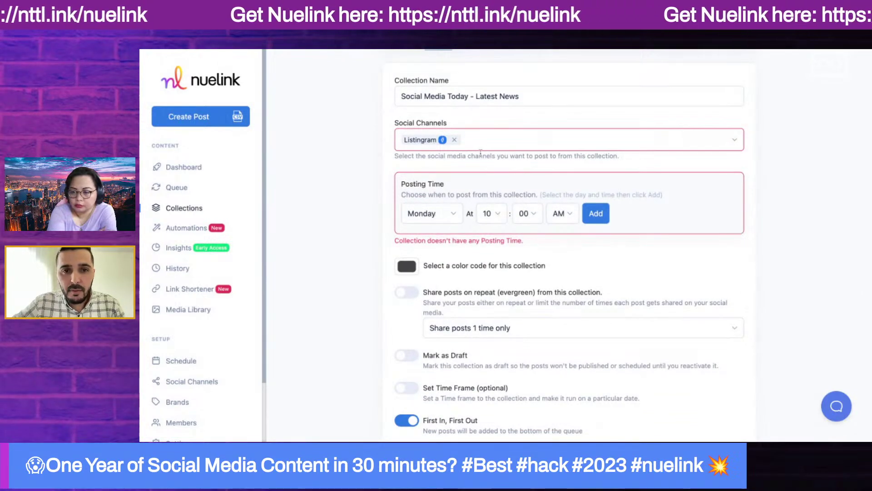
left_click(493, 142)
Add posting times for Monday 10:00 AM, Tuesday 11:00 AM and Wednesday 12:00 PM to the collection.
left_click(390, 220)
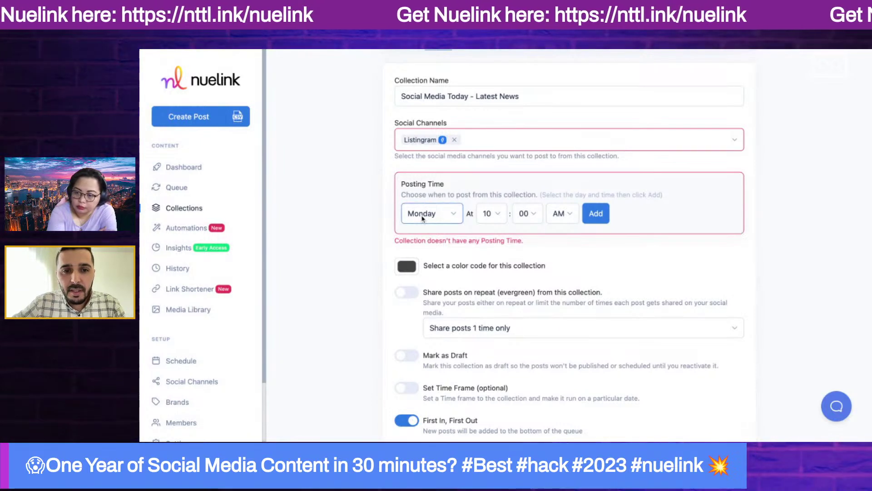
left_click(596, 213)
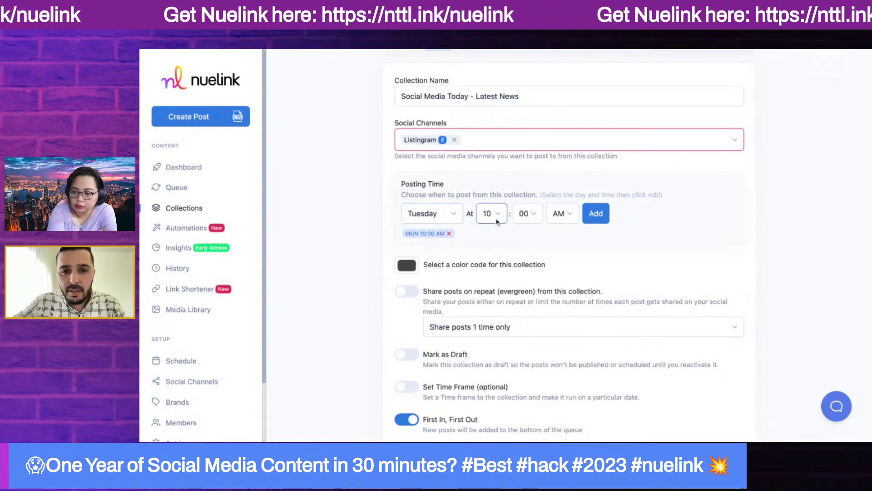
left_click(597, 216)
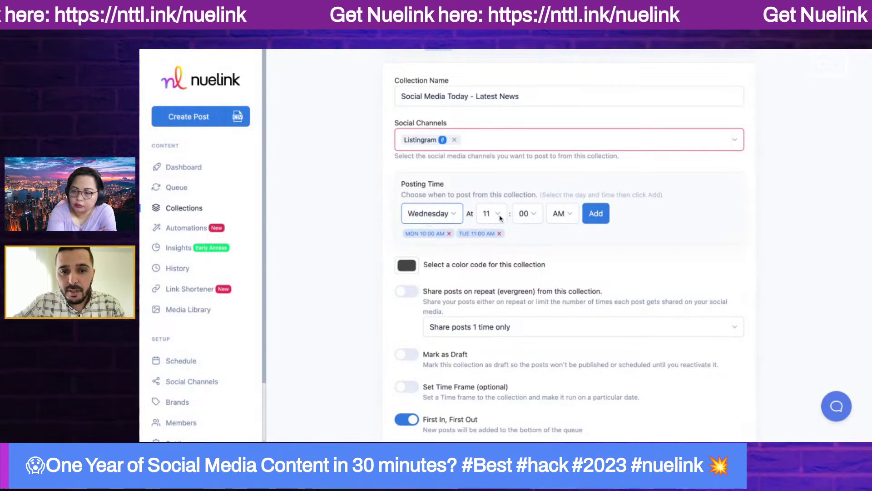
left_click(562, 214)
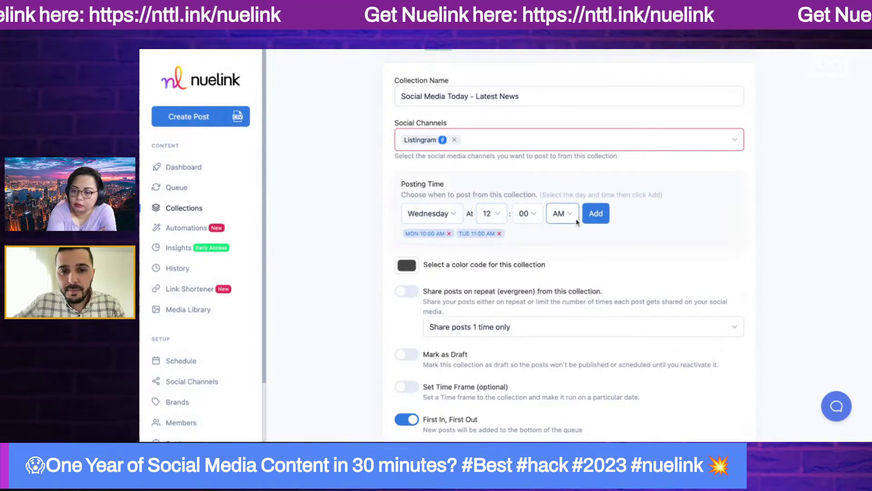
left_click(562, 223)
left_click(596, 214)
Add posting times for Thursday 01:00 PM, Friday 02:00 PM, Saturday 03:00 PM and Sunday 05:00 PM.
left_click(432, 221)
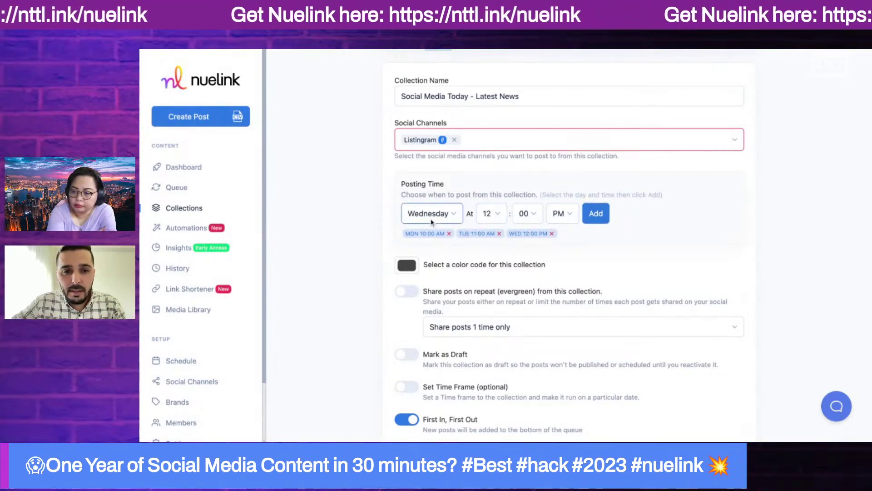
left_click(495, 219)
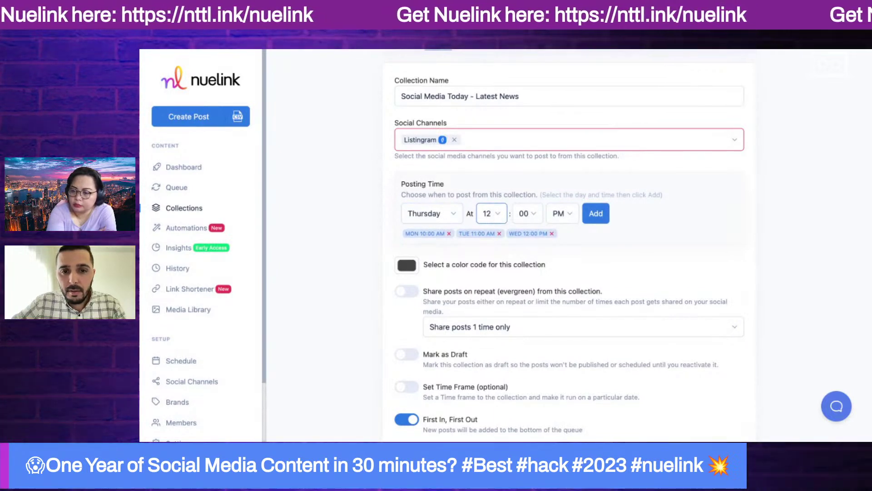
left_click(596, 214)
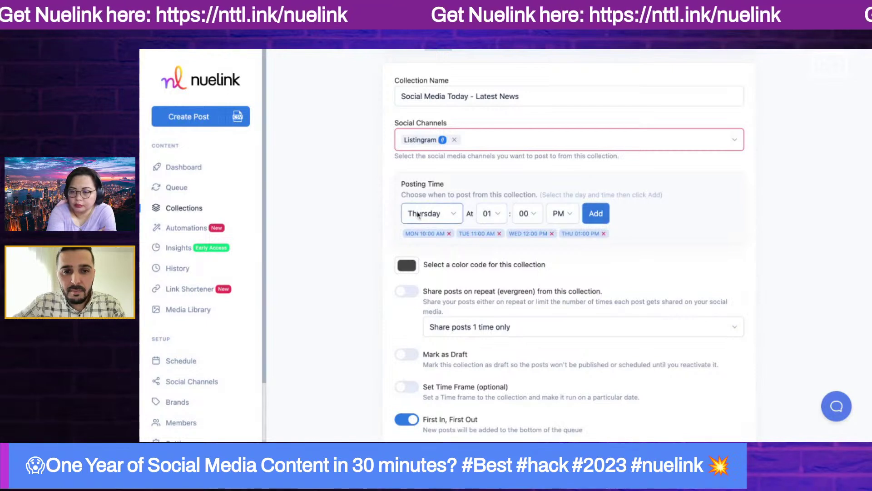
left_click(506, 223)
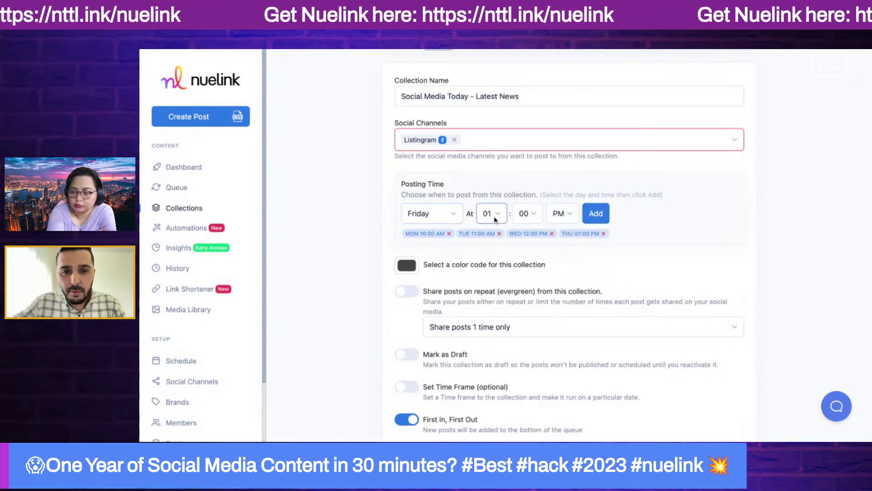
left_click(598, 217)
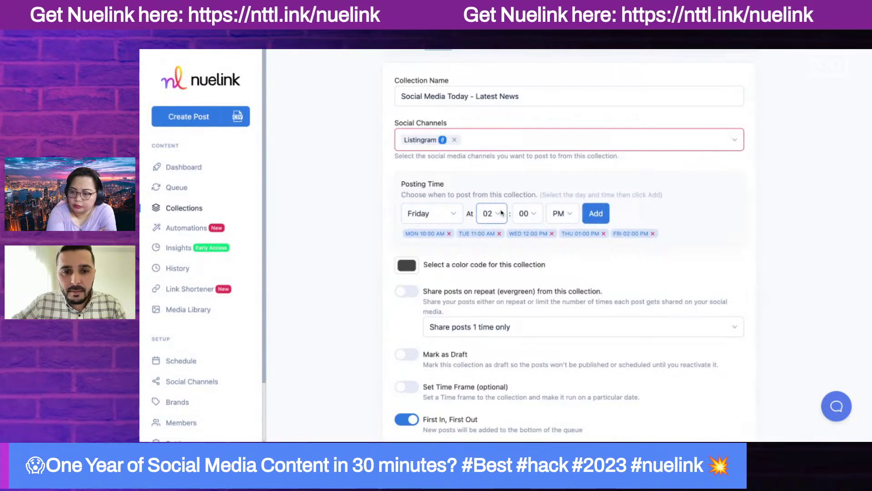
left_click(439, 222)
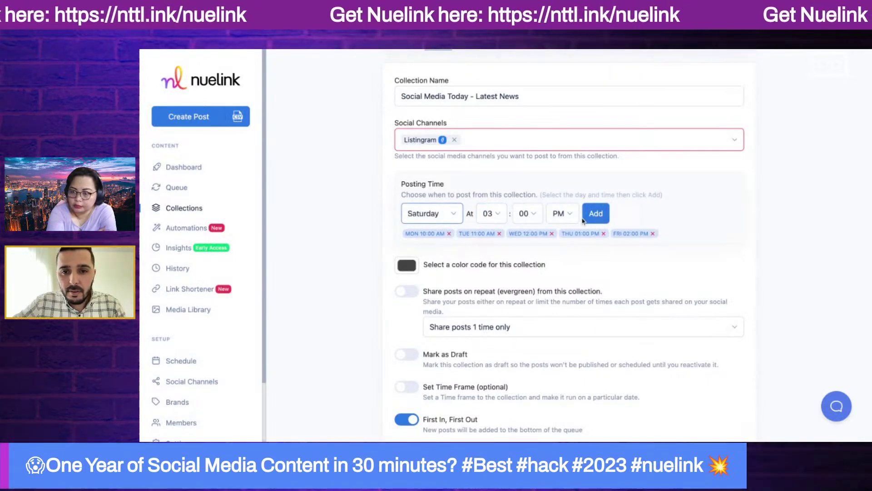
left_click(596, 215)
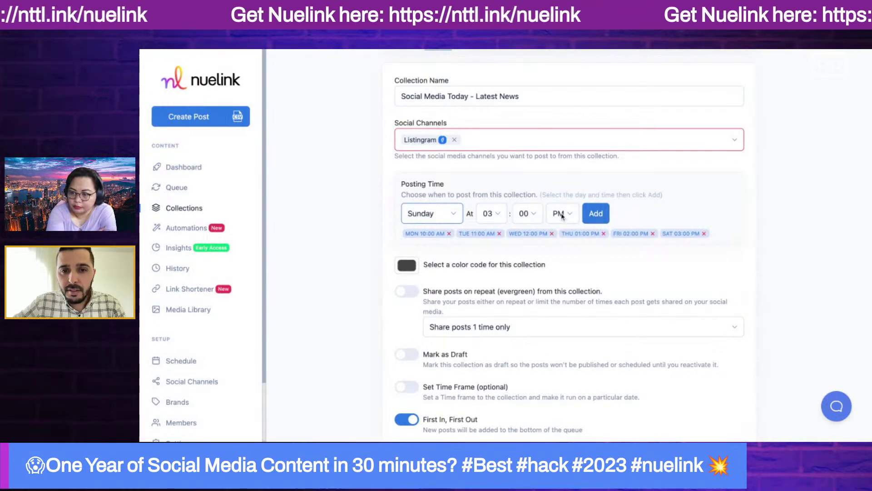
left_click(489, 217)
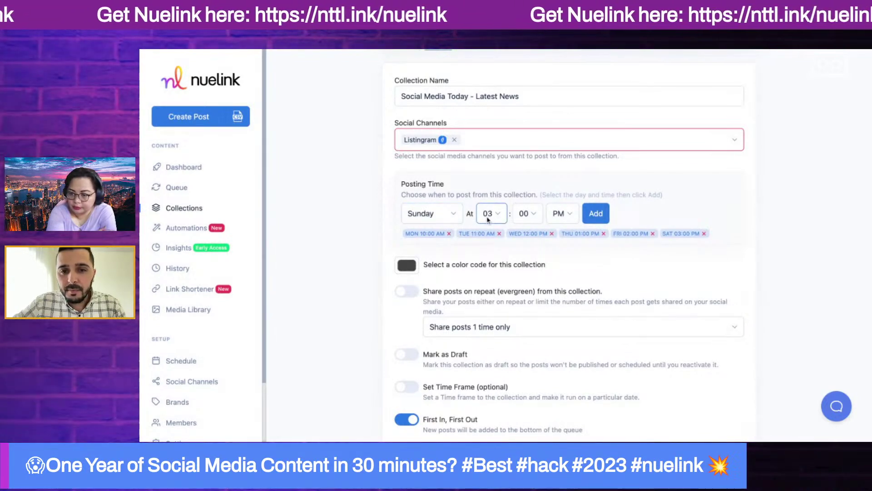
left_click(592, 215)
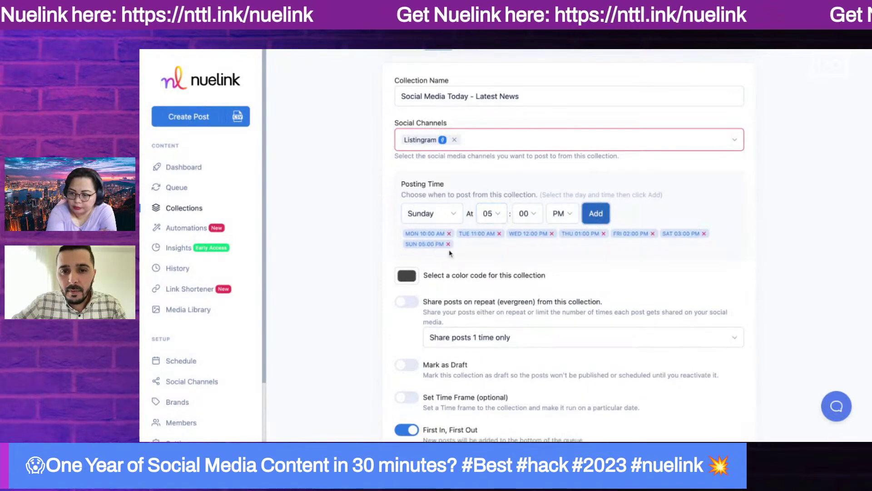
Set the collection's color to light blue and its post order to Last In, First Out, and save the settings.
scroll(360, 248, "down", 2)
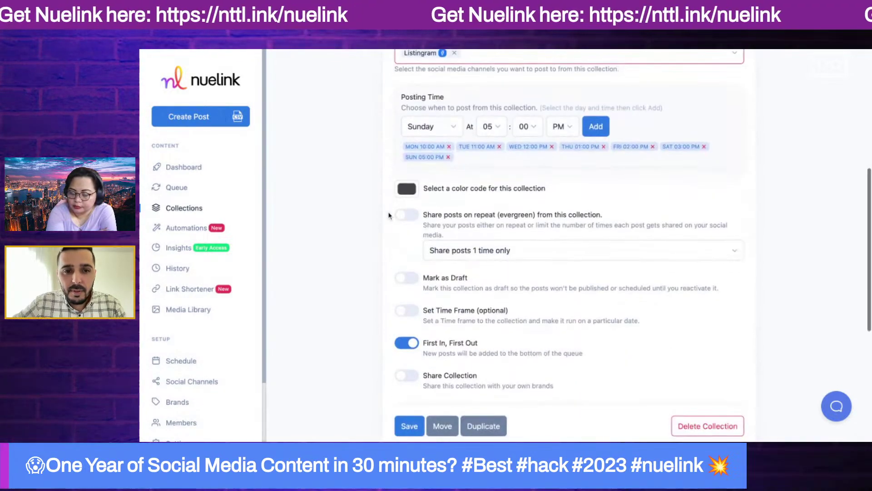
left_click(411, 194)
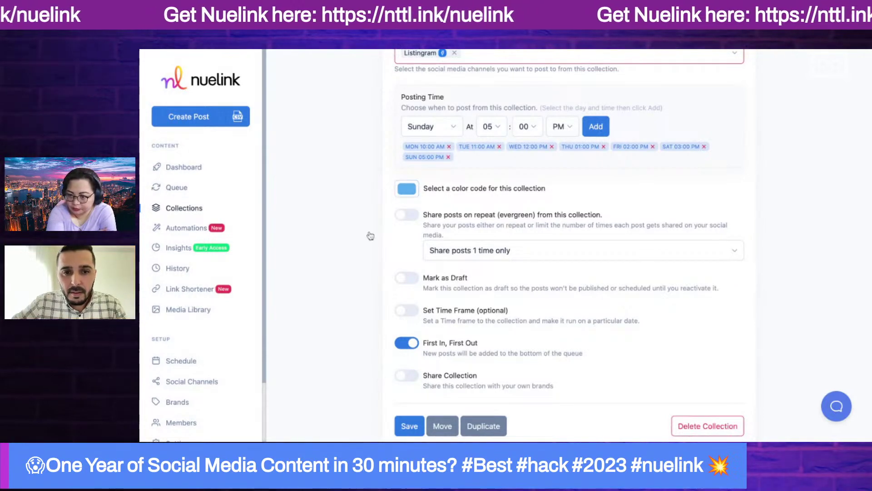
scroll(371, 235, "down", 2)
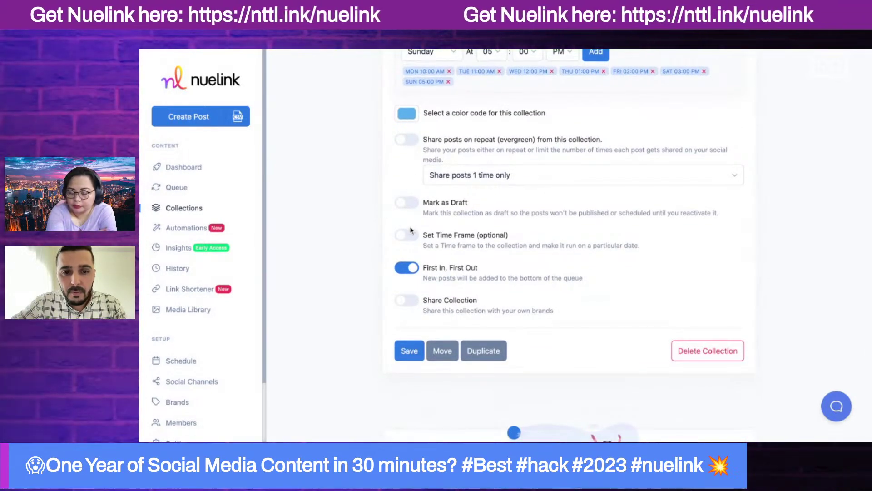
left_click(414, 271)
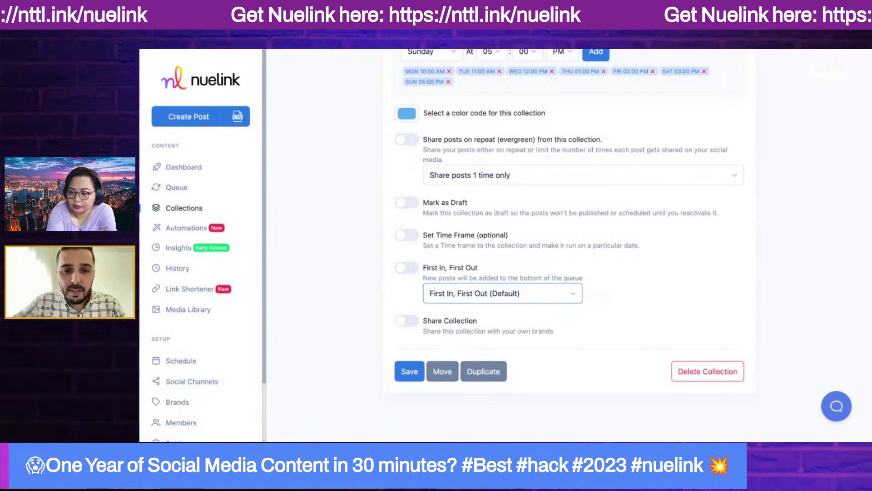
left_click(342, 263)
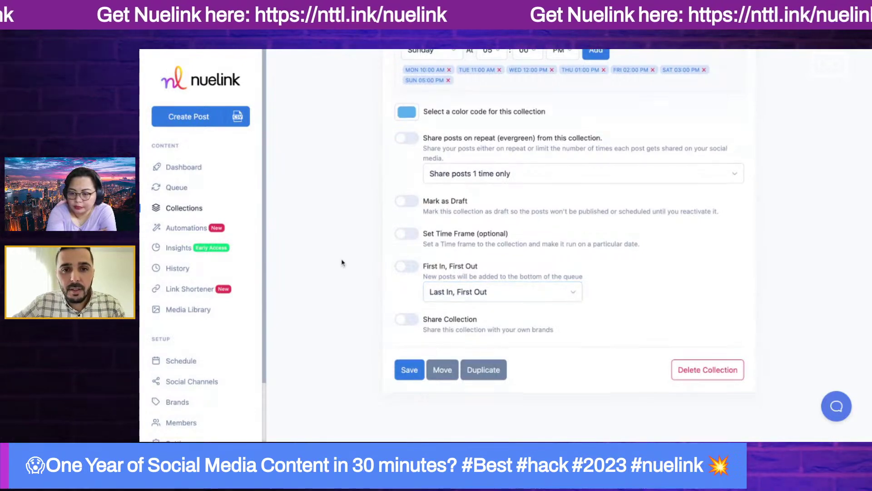
scroll(409, 191, "down", 1)
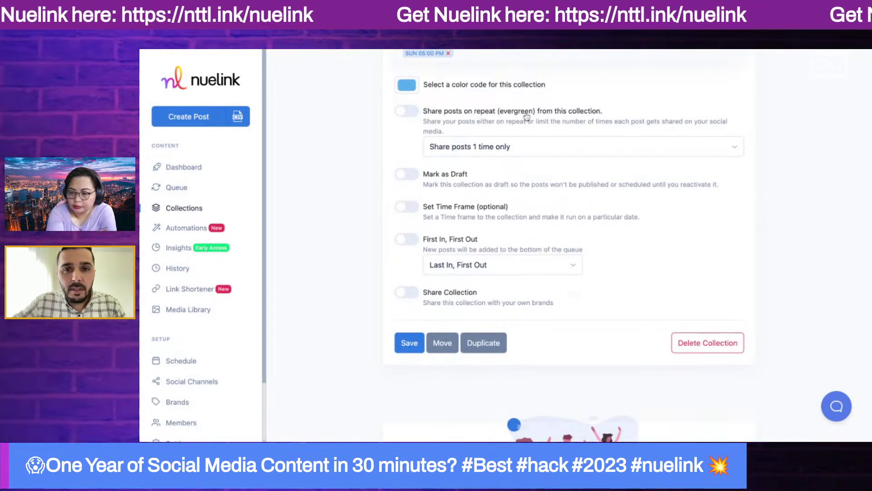
left_click(404, 348)
left_click(455, 262)
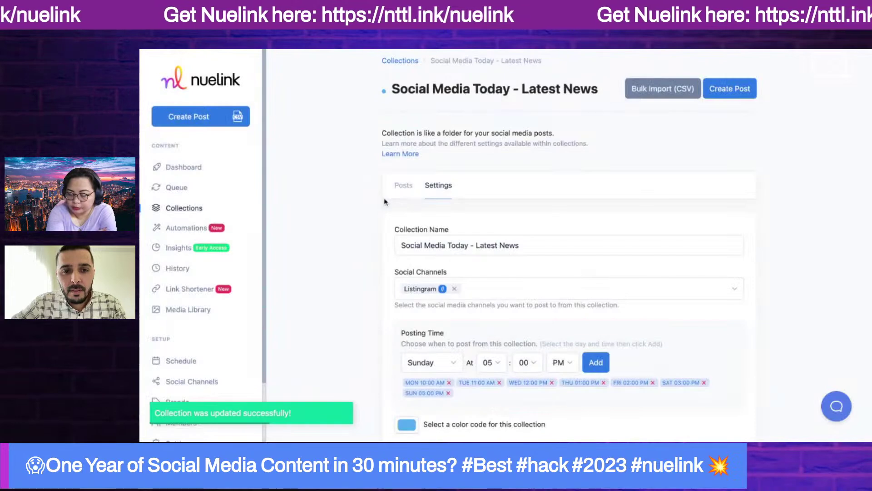
Review the collection's queued posts with their scheduled dates and captions, and check the weekly posting schedule across all collections.
left_click(404, 186)
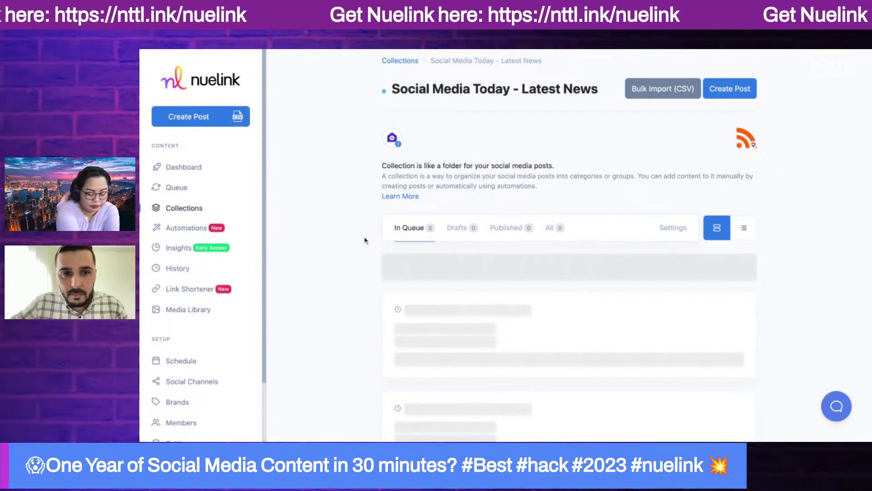
scroll(343, 219, "down", 2)
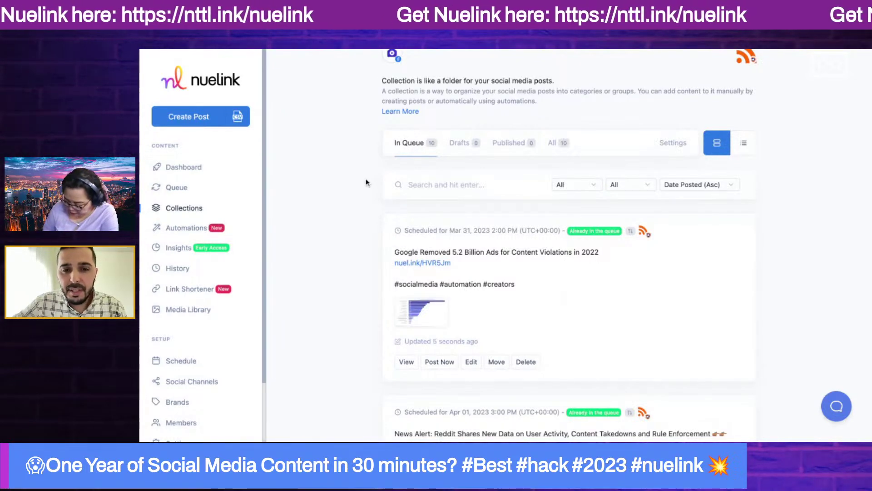
scroll(366, 182, "down", 7)
scroll(568, 245, "down", 5)
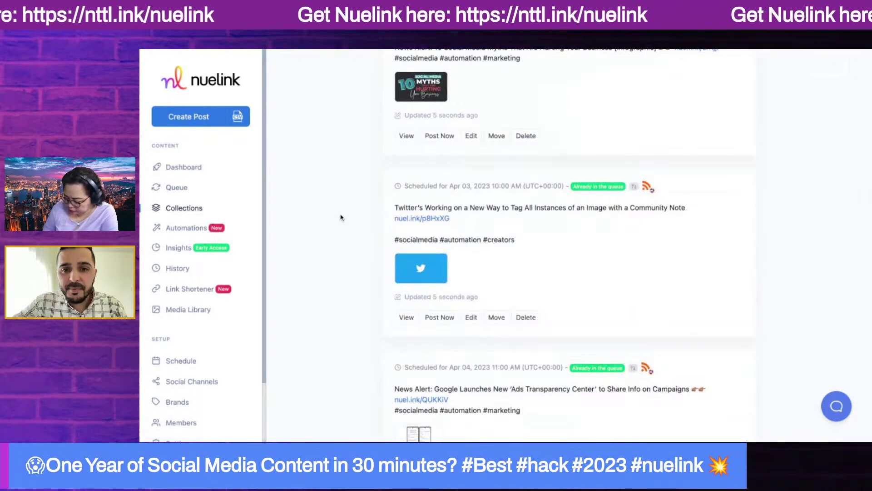
scroll(341, 218, "down", 4)
scroll(341, 217, "up", 3)
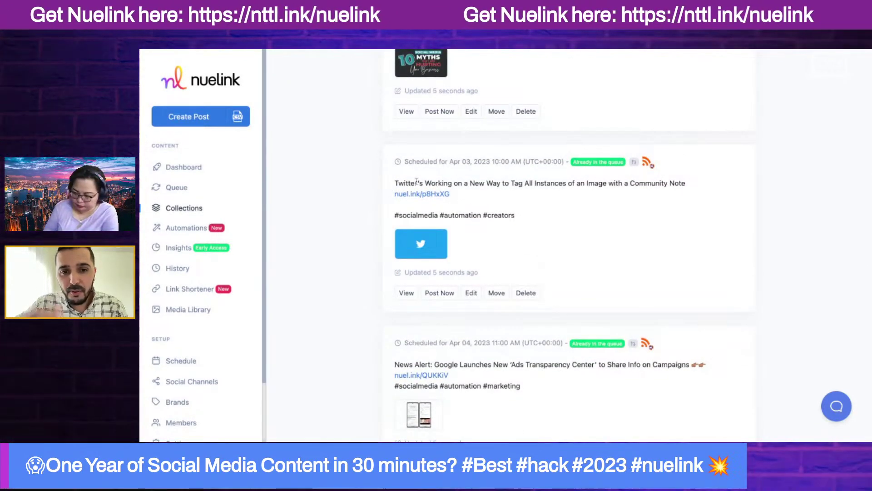
scroll(506, 216, "down", 3)
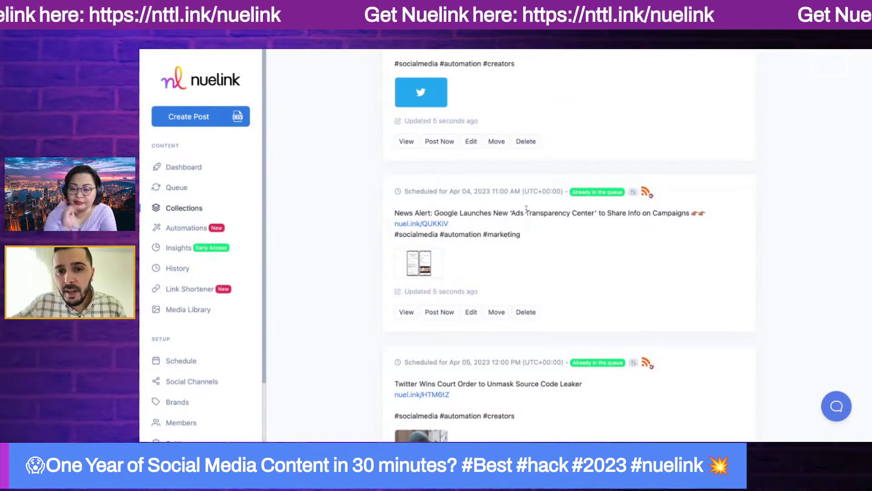
scroll(332, 245, "down", 9)
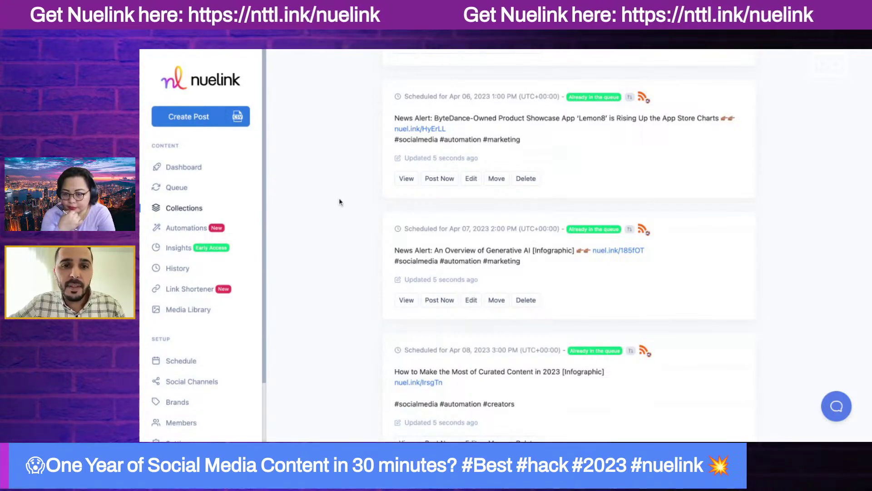
scroll(339, 200, "up", 1)
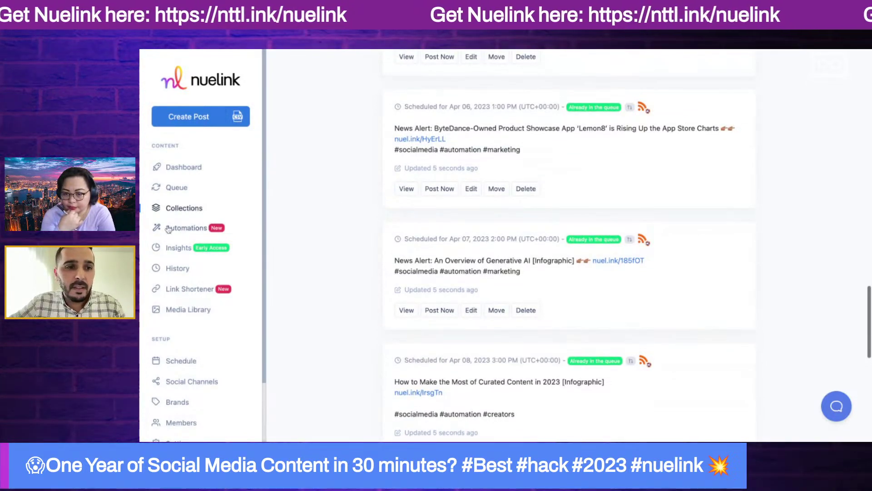
left_click(189, 363)
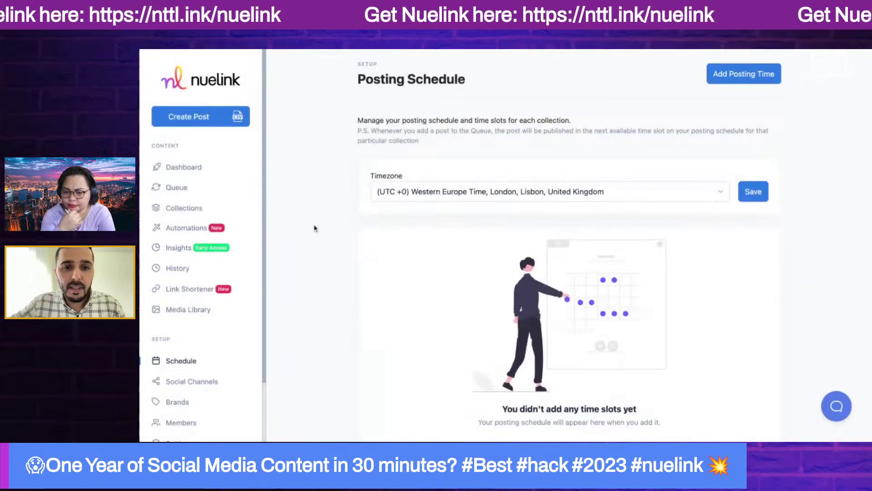
scroll(305, 267, "down", 1)
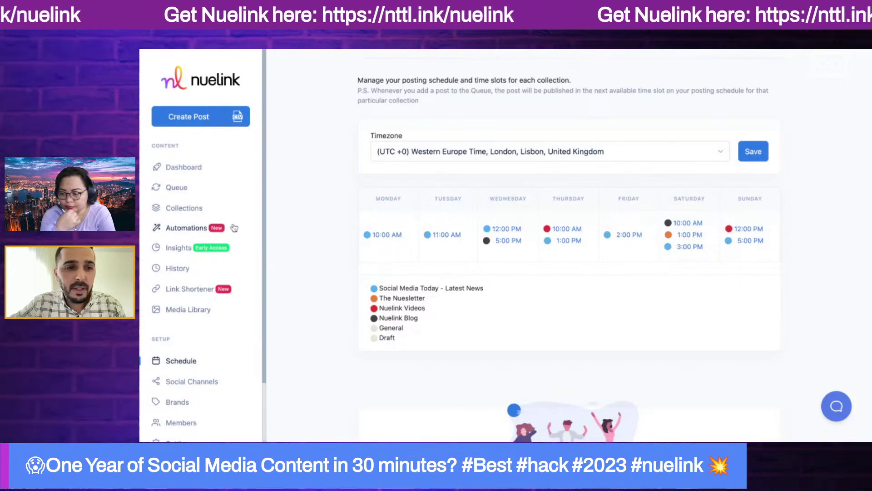
Open the Social Media Today - Latest News collection's settings and add a Monday 04:00 PM posting time.
left_click(178, 208)
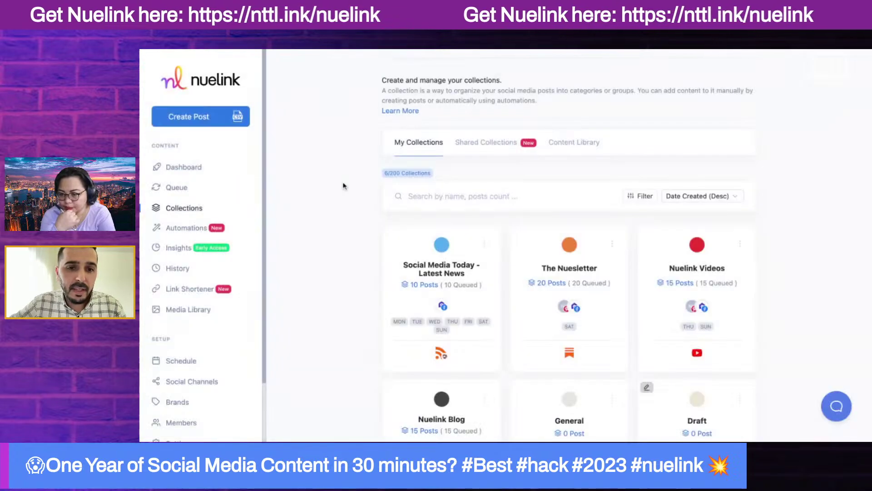
left_click(454, 274)
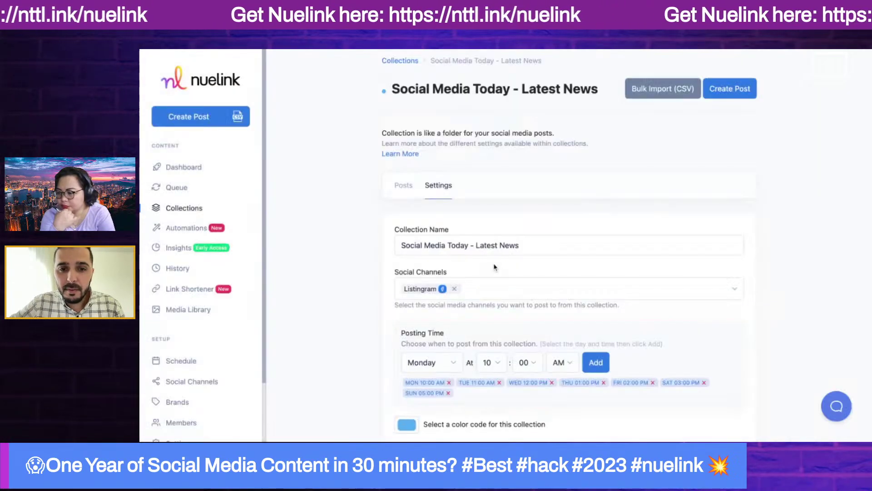
scroll(494, 268, "down", 2)
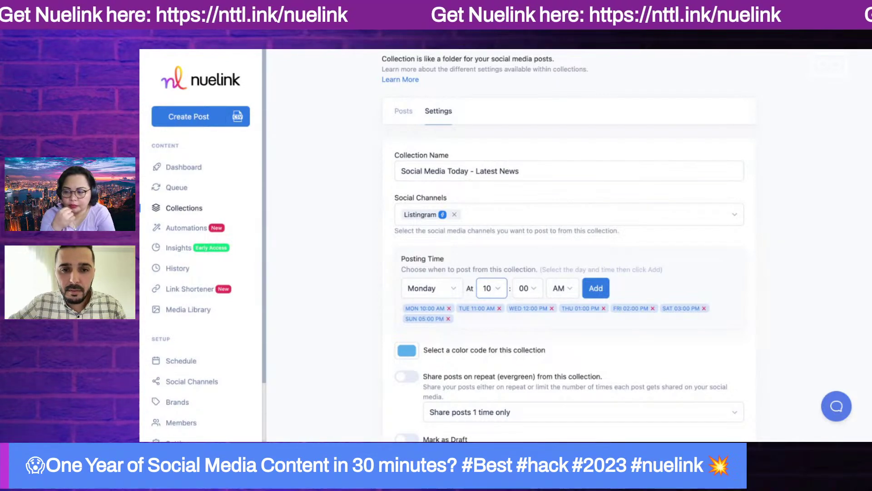
left_click(492, 288)
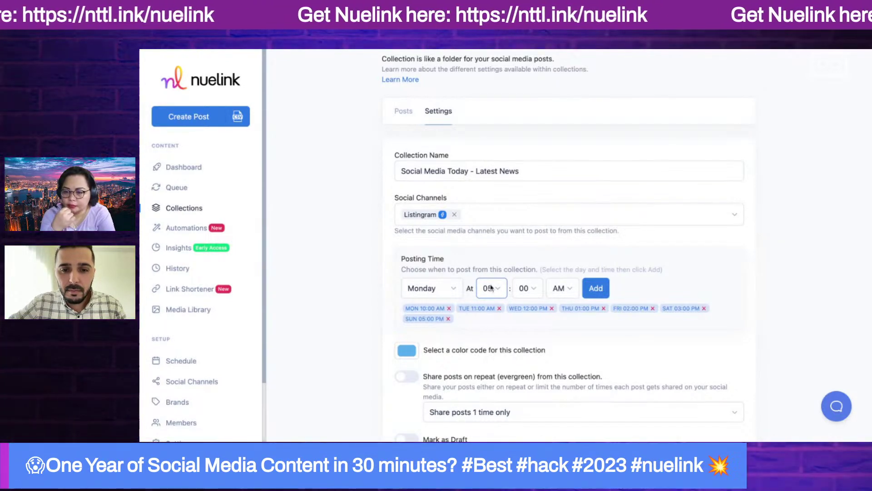
left_click(562, 288)
left_click(596, 288)
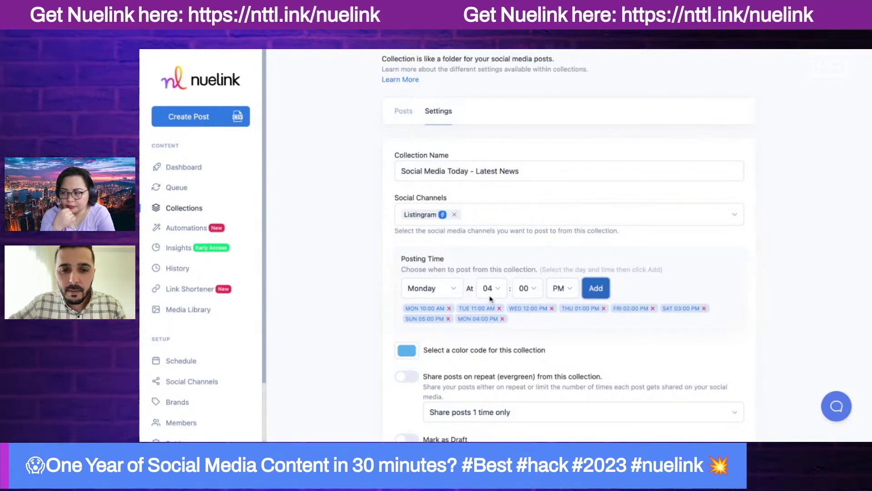
Add 04:00 PM posting times to the collection for Tuesday, Wednesday and Thursday.
left_click(444, 288)
left_click(436, 298)
left_click(599, 288)
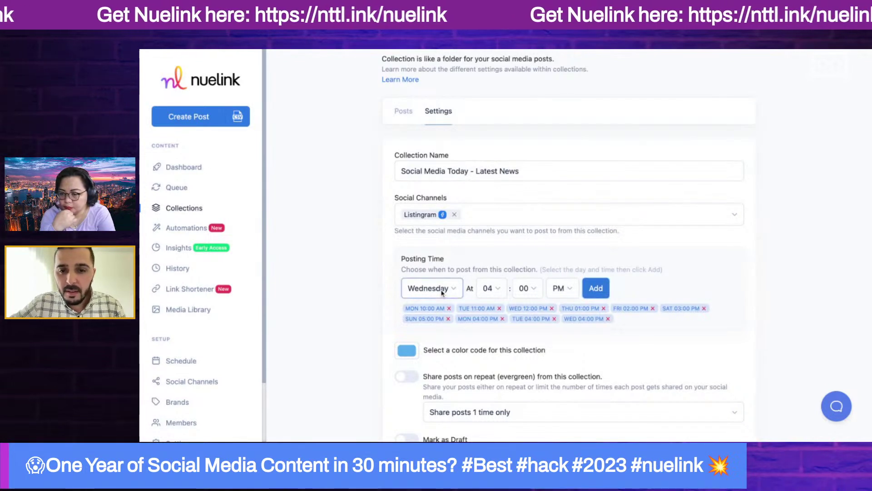
left_click(594, 289)
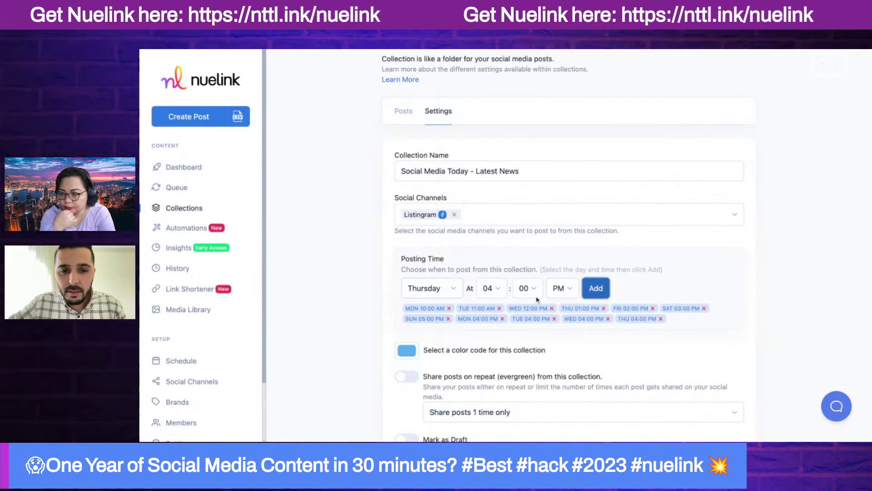
Add posting times for Friday 04:00 PM and Saturday 10:00 AM, and save the collection's updated settings.
left_click(445, 297)
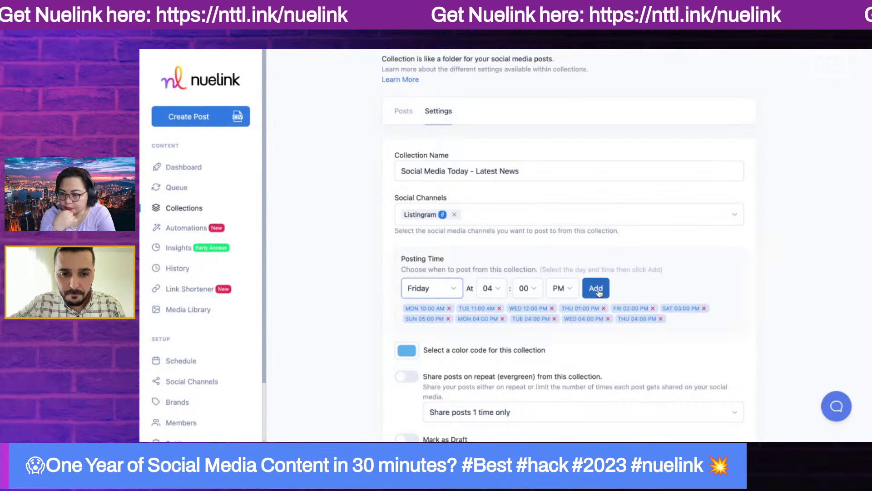
left_click(445, 294)
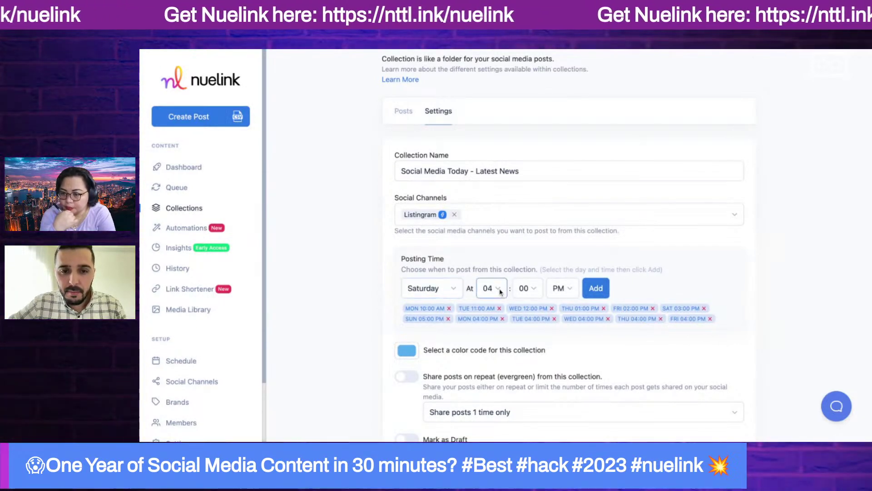
left_click(574, 291)
left_click(563, 279)
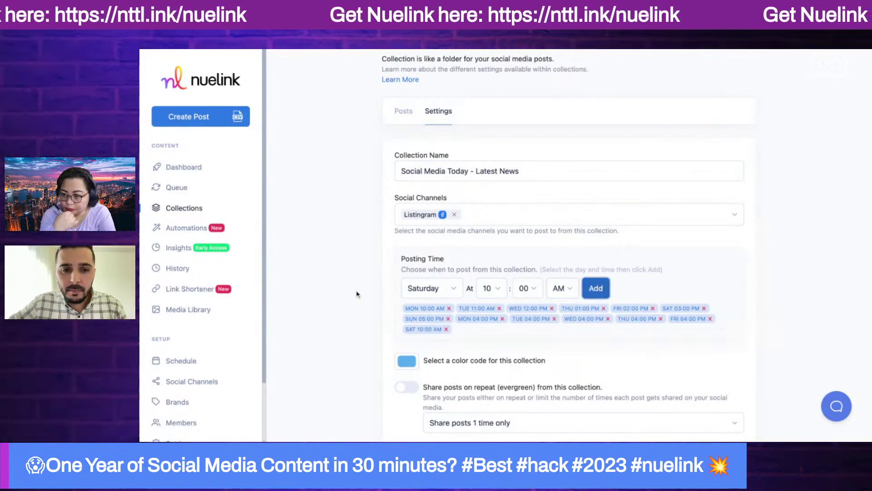
left_click(596, 288)
scroll(356, 294, "down", 2)
scroll(357, 294, "down", 5)
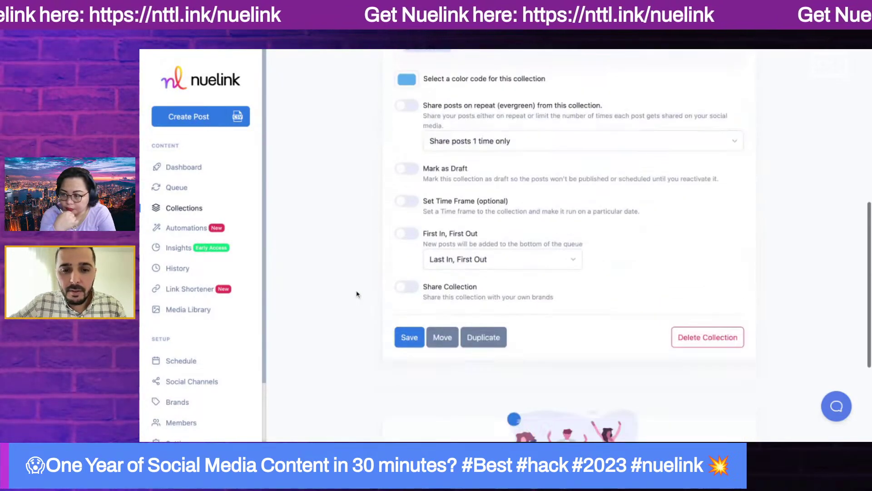
left_click(409, 329)
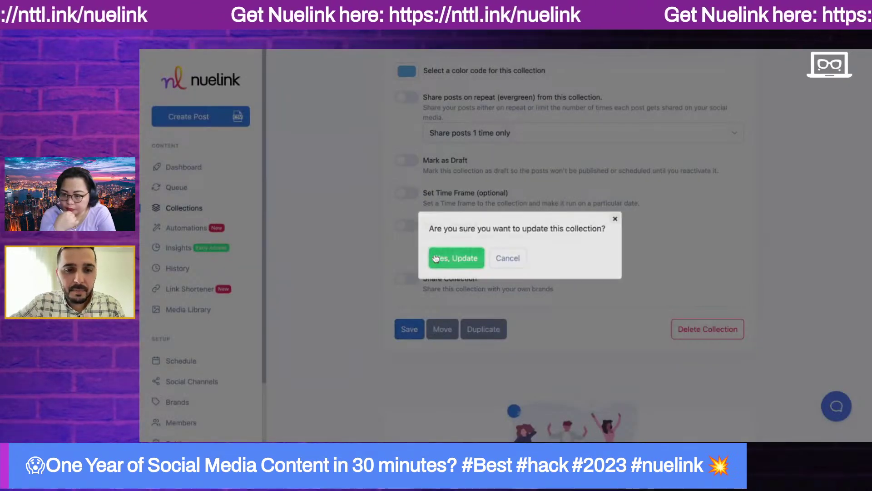
left_click(435, 259)
Review the collections overview and examine the content library's ready-made Quotes, Facts, Memes and Questions collections.
left_click(182, 210)
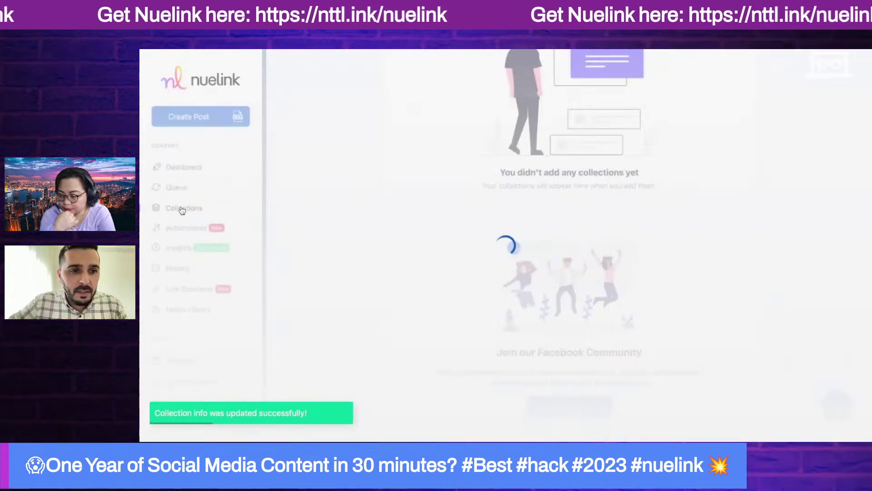
scroll(348, 228, "up", 5)
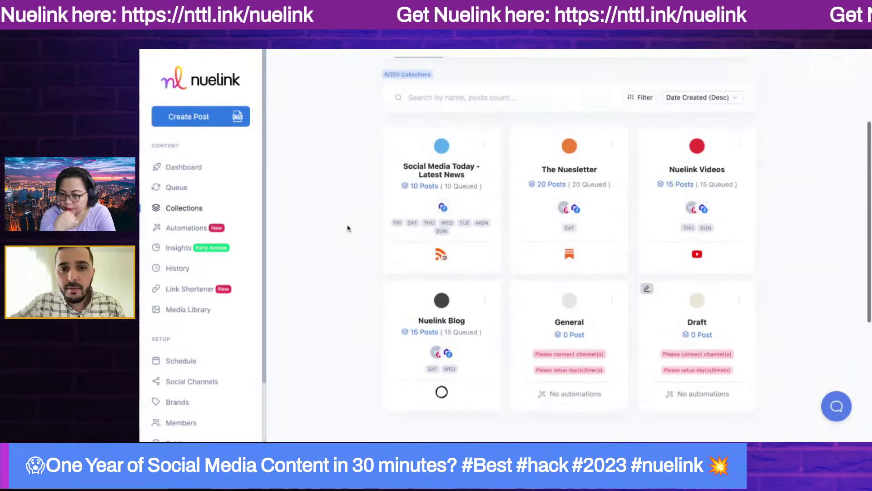
scroll(347, 228, "down", 1)
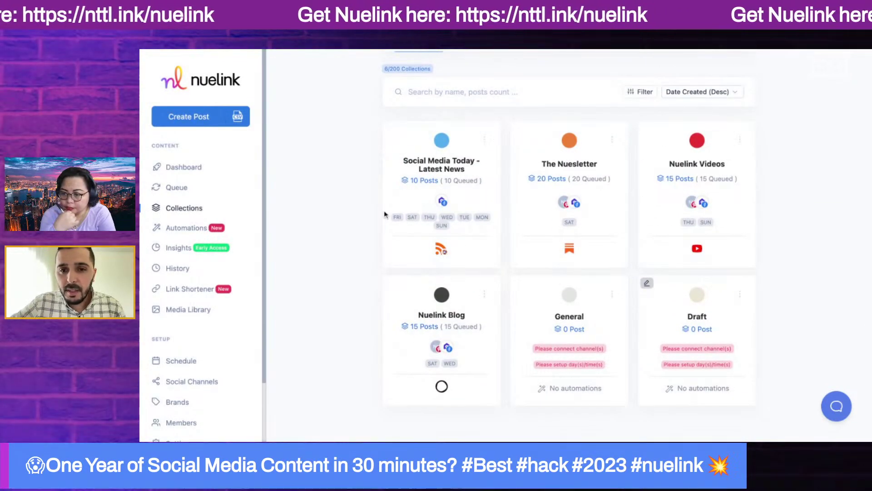
scroll(370, 361, "up", 3)
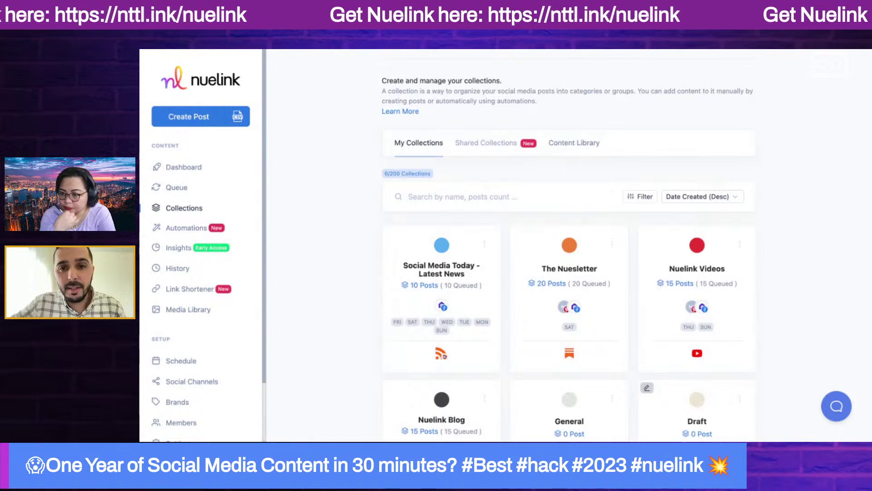
left_click(574, 143)
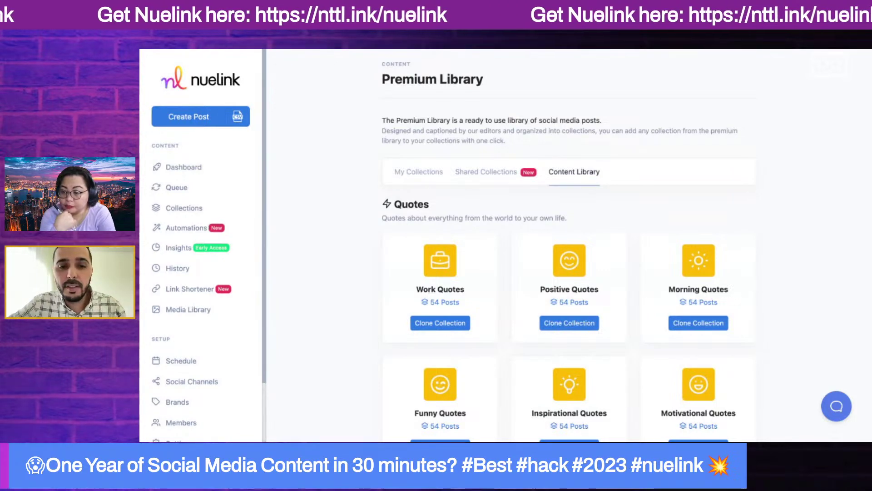
scroll(568, 246, "down", 1)
scroll(568, 245, "down", 3)
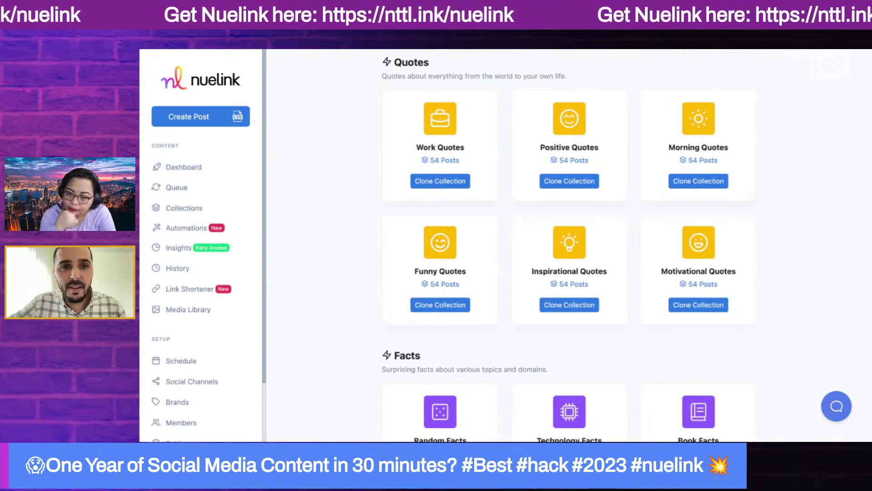
scroll(568, 245, "down", 10)
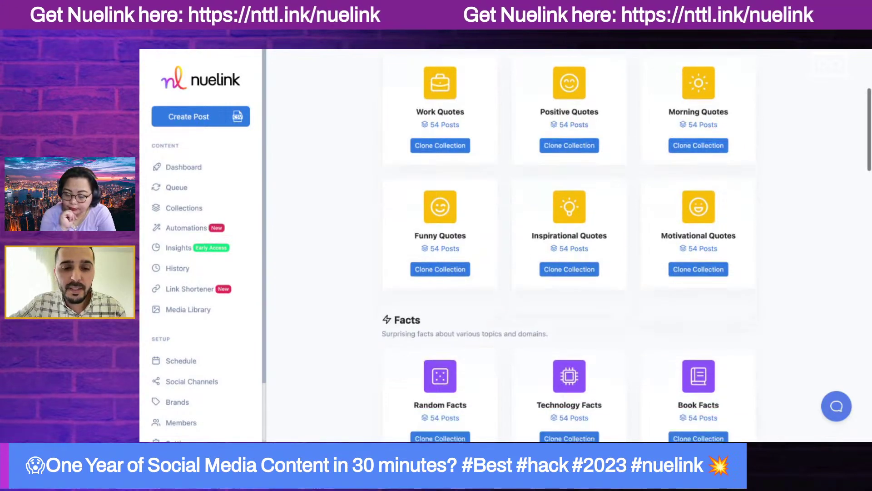
scroll(568, 246, "down", 5)
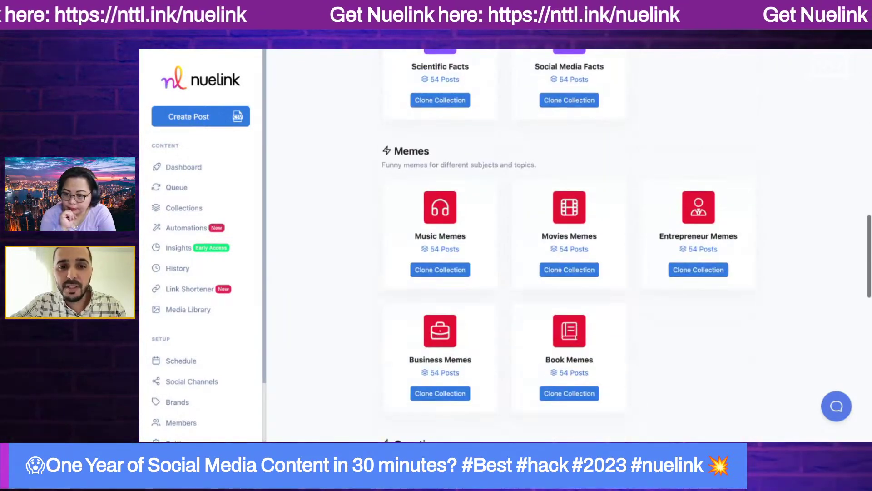
scroll(568, 246, "down", 8)
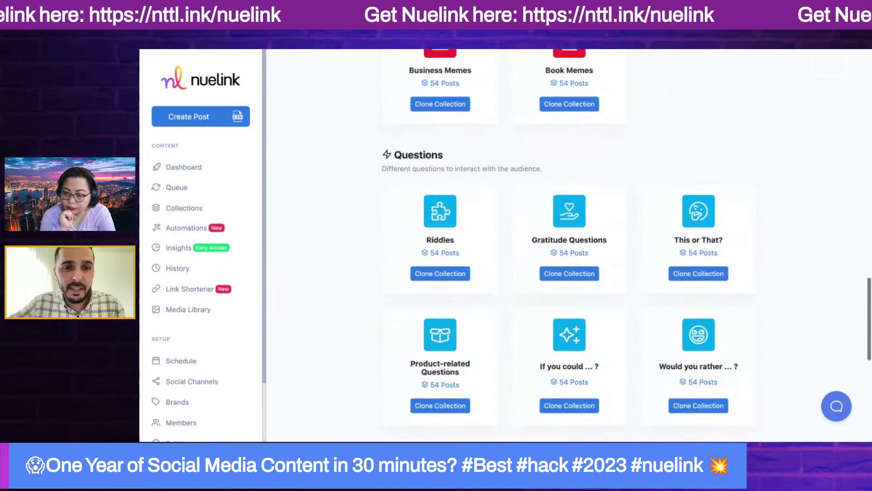
scroll(568, 245, "up", 18)
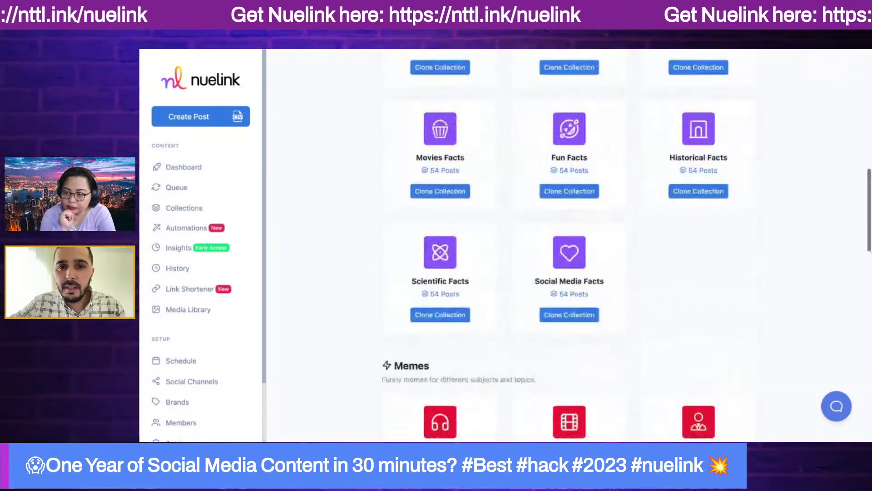
scroll(568, 245, "up", 7)
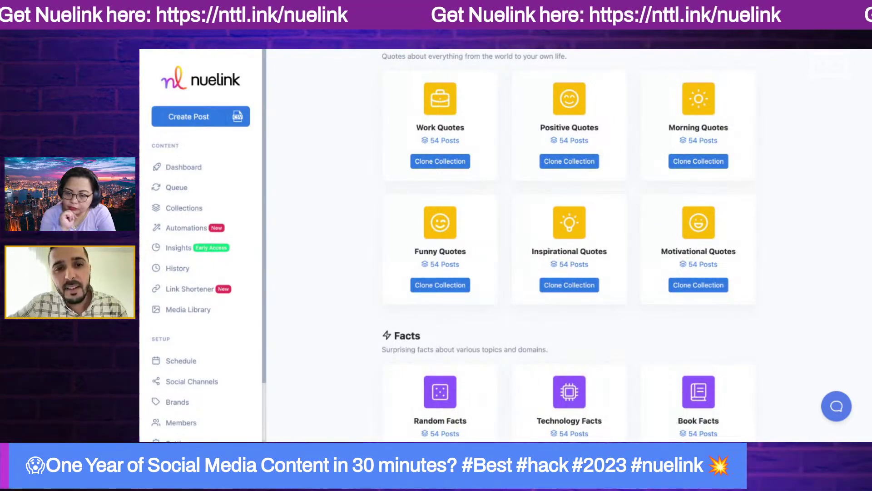
scroll(568, 245, "down", 8)
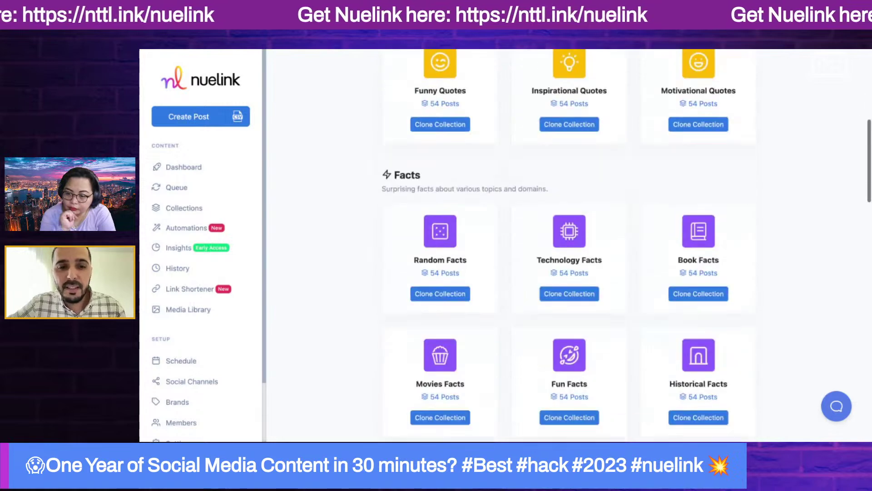
scroll(568, 245, "up", 3)
scroll(568, 245, "up", 4)
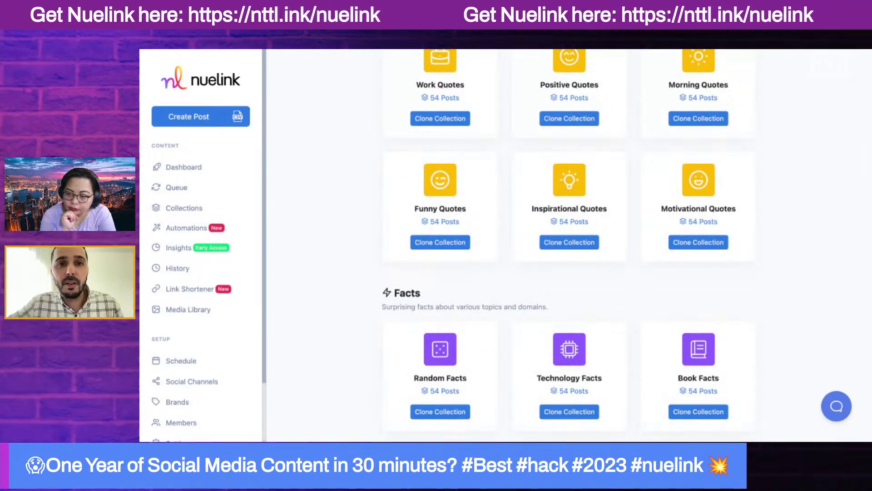
scroll(568, 246, "up", 4)
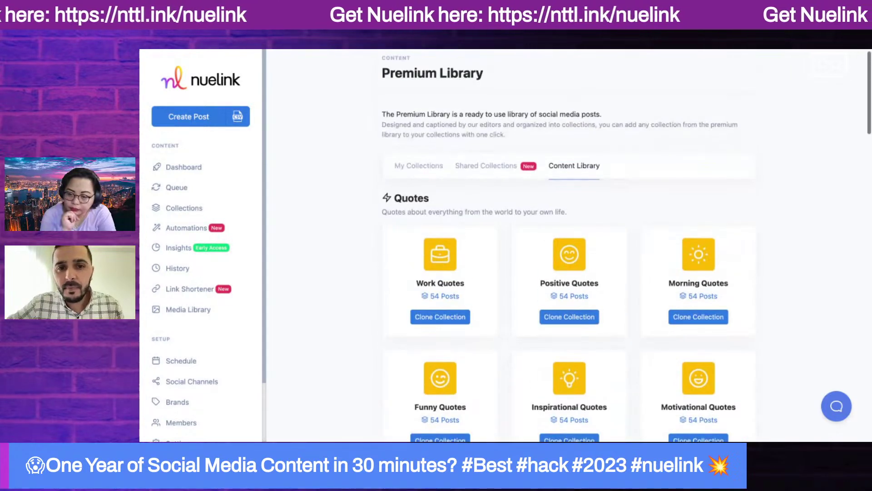
Start cloning the Morning Quotes library collection and assign it to the nuelink (Quotes) Pinterest and Listingram Facebook channels.
scroll(568, 246, "down", 2)
scroll(732, 220, "down", 1)
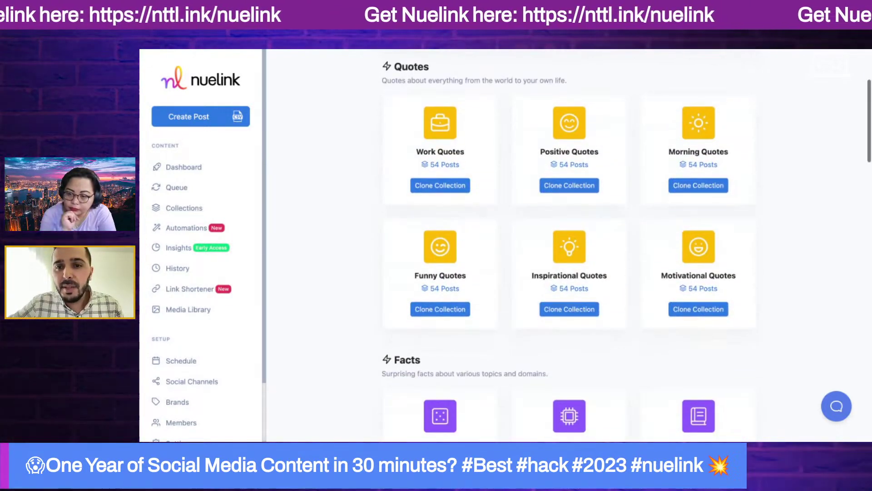
left_click(706, 191)
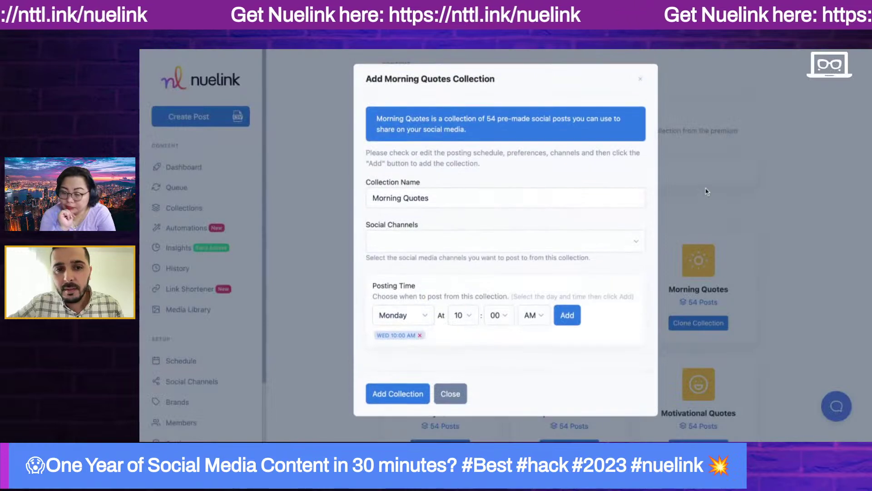
left_click(466, 185)
left_click(448, 241)
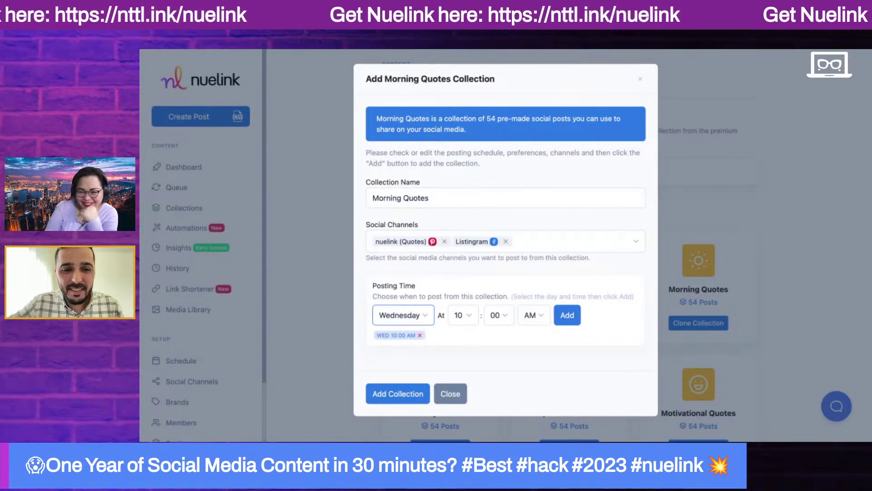
Replace the Wednesday 10:00 AM slot with Monday and Wednesday posting times at 11:00 AM, and add the cloned collection.
left_click(470, 312)
left_click(468, 325)
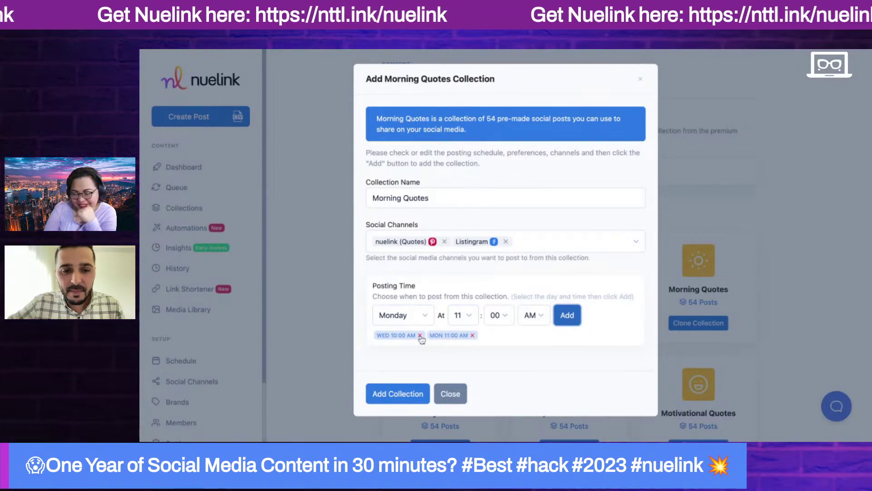
left_click(410, 316)
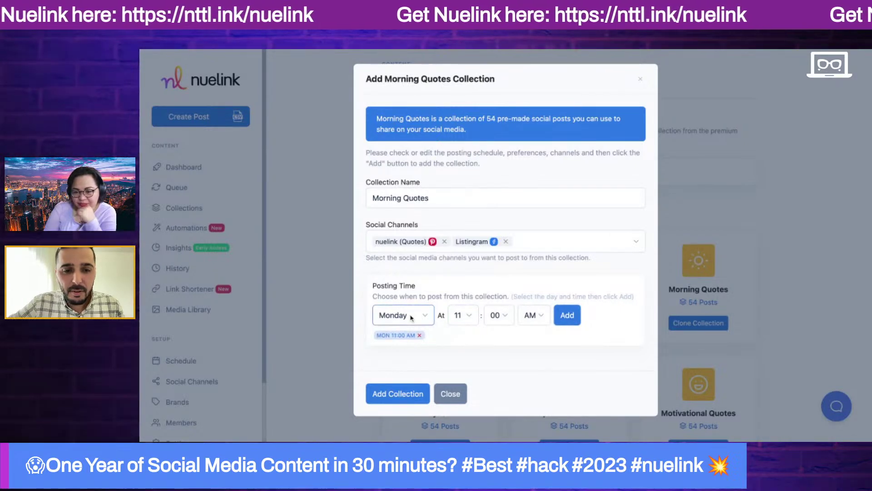
left_click(497, 333)
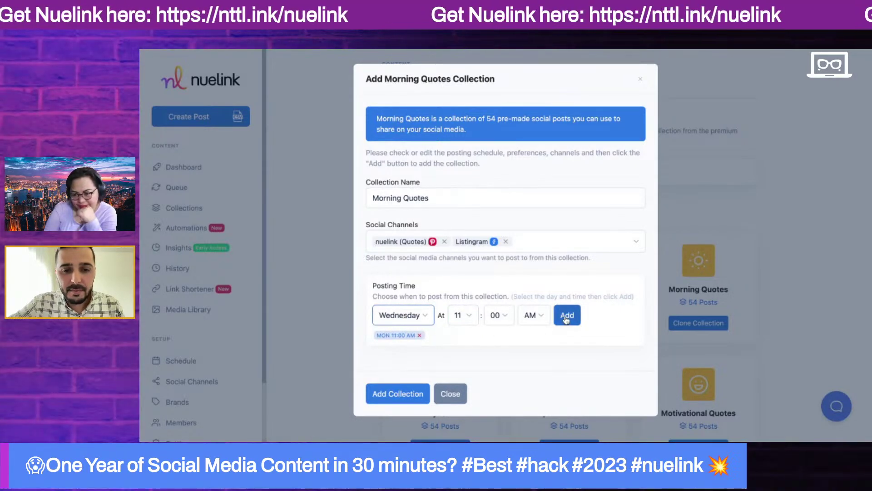
left_click(385, 398)
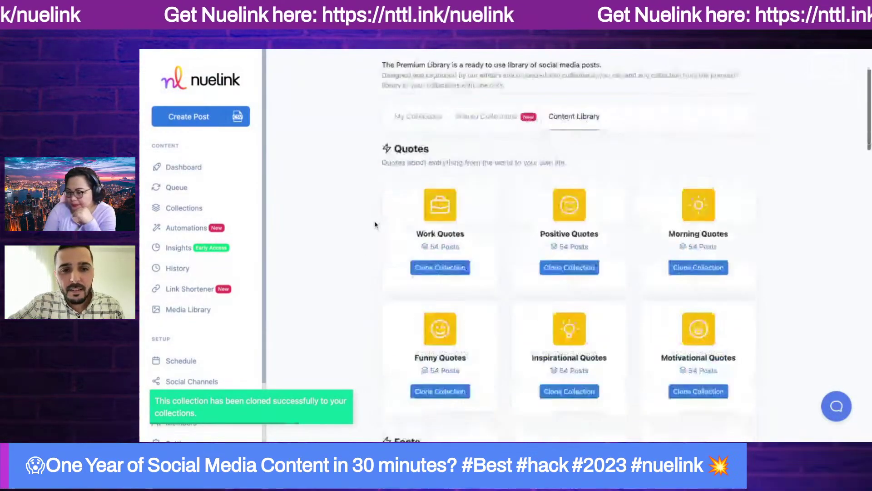
Examine the remaining ready-made collections in the content library down to the end of the Questions category.
scroll(375, 224, "down", 20)
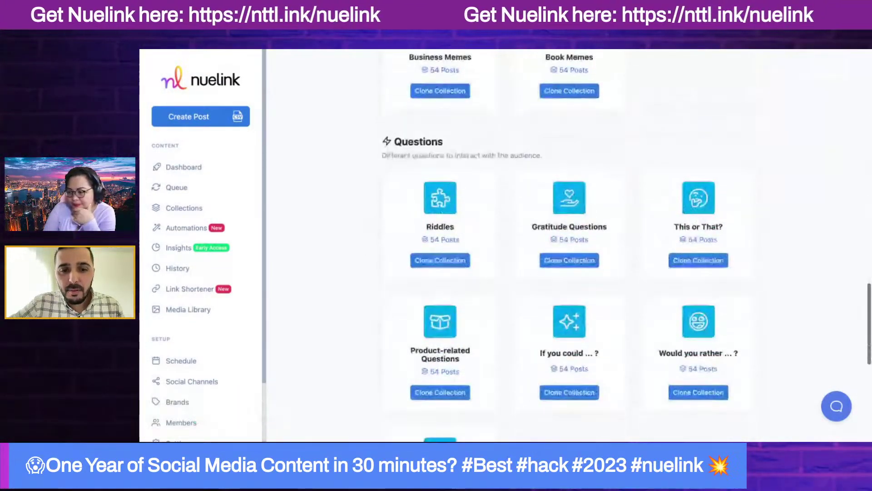
scroll(567, 245, "down", 6)
scroll(568, 245, "up", 3)
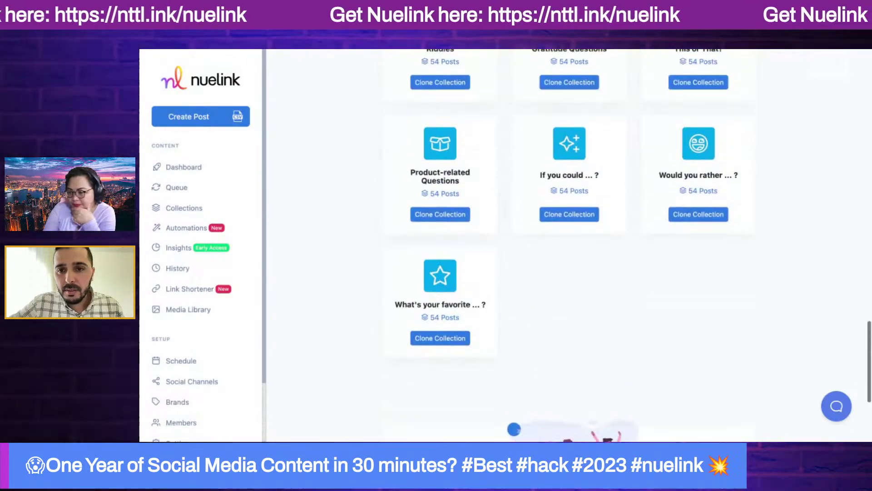
Clone the This or That? library collection to the Listingram Facebook and nuelink (Quotes) Pinterest channels, keeping its Saturday 4:00 PM slot.
scroll(568, 245, "up", 7)
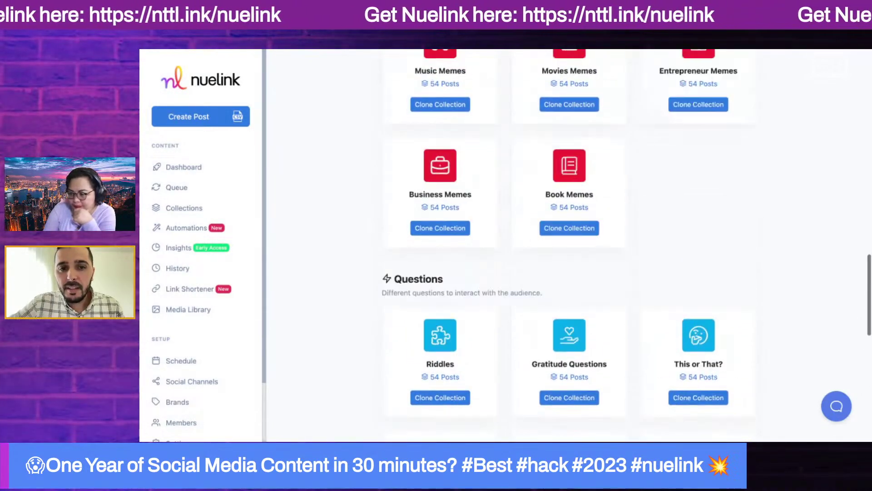
scroll(568, 245, "up", 3)
scroll(568, 245, "down", 7)
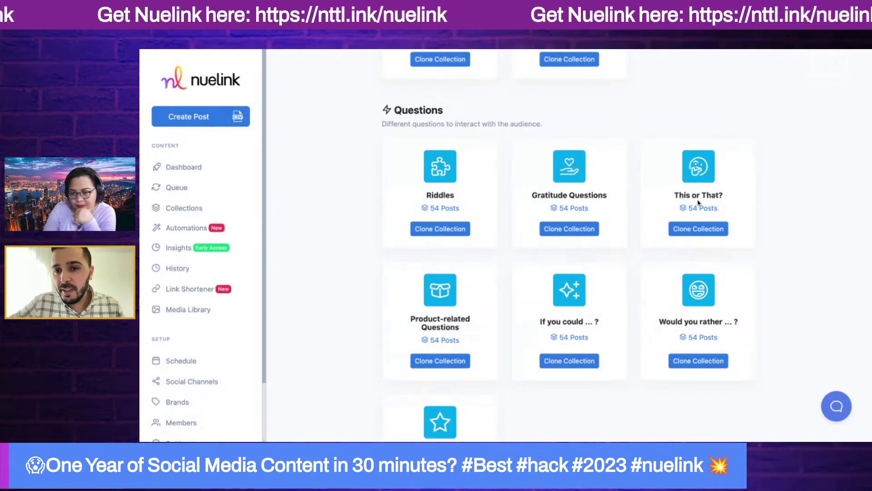
left_click(688, 230)
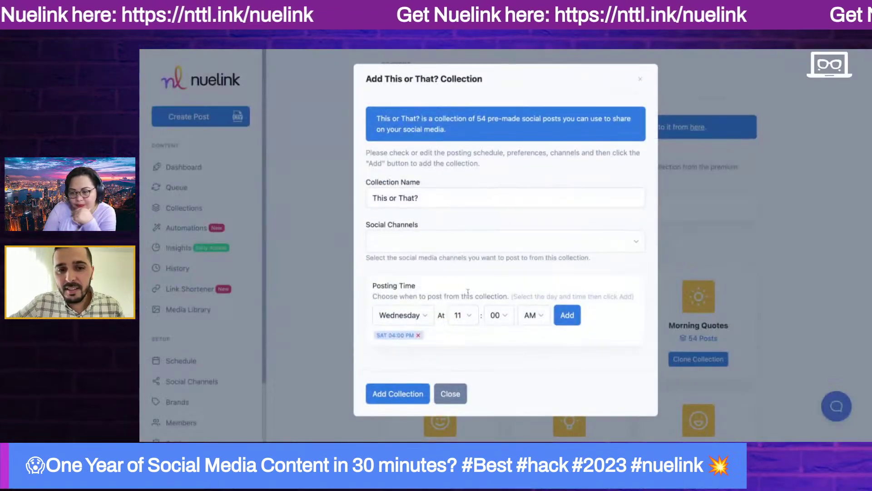
left_click(418, 288)
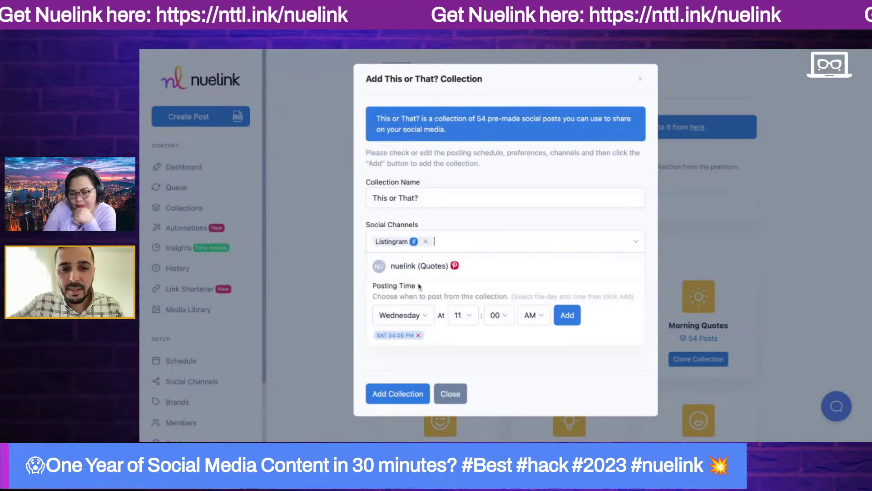
left_click(422, 264)
left_click(444, 236)
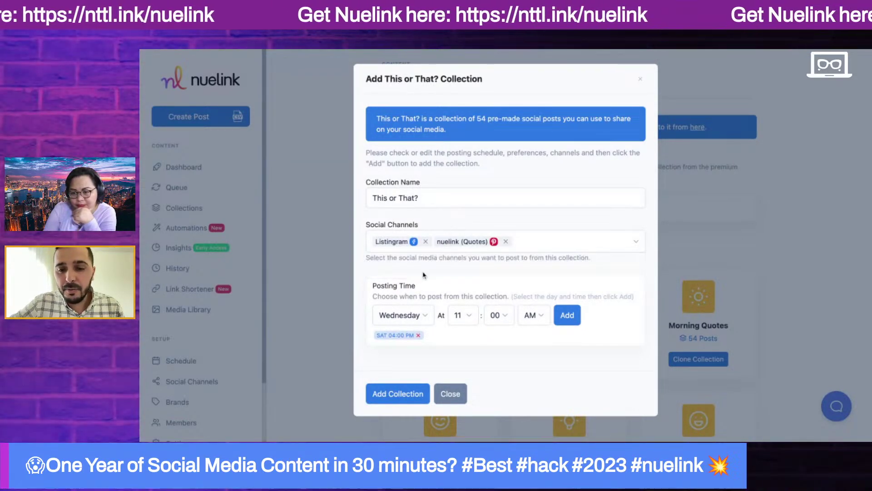
left_click(414, 321)
left_click(418, 349)
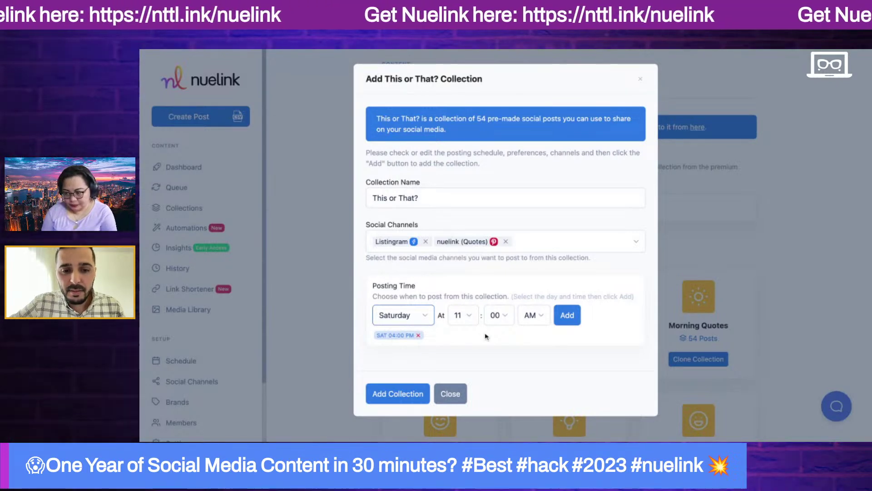
left_click(400, 396)
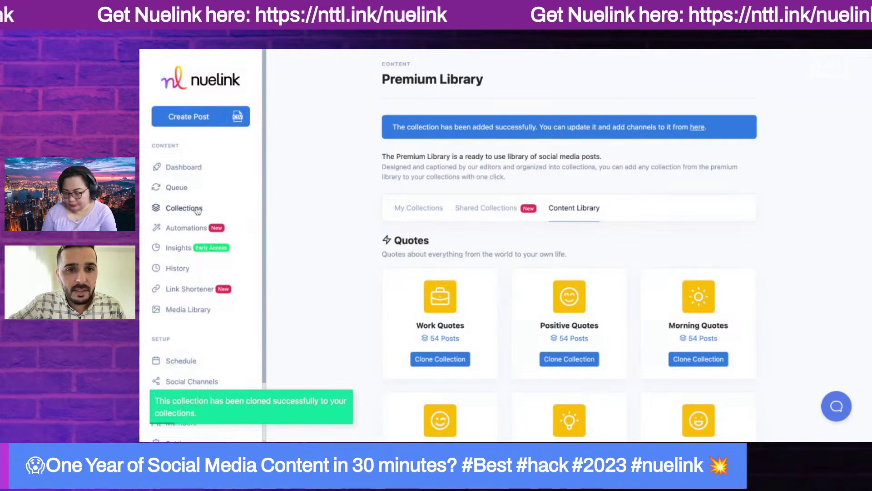
Review the collections overview, checking the cloned collections' posts, channels and posting days.
left_click(196, 209)
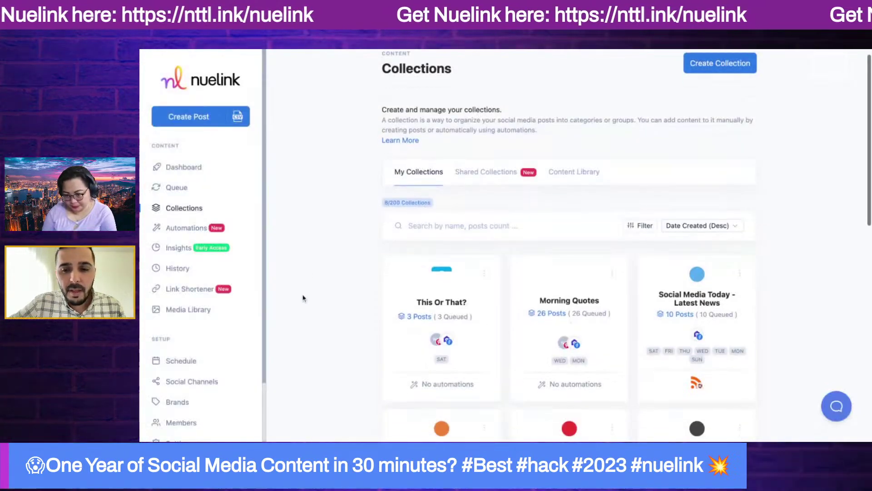
scroll(303, 298, "down", 3)
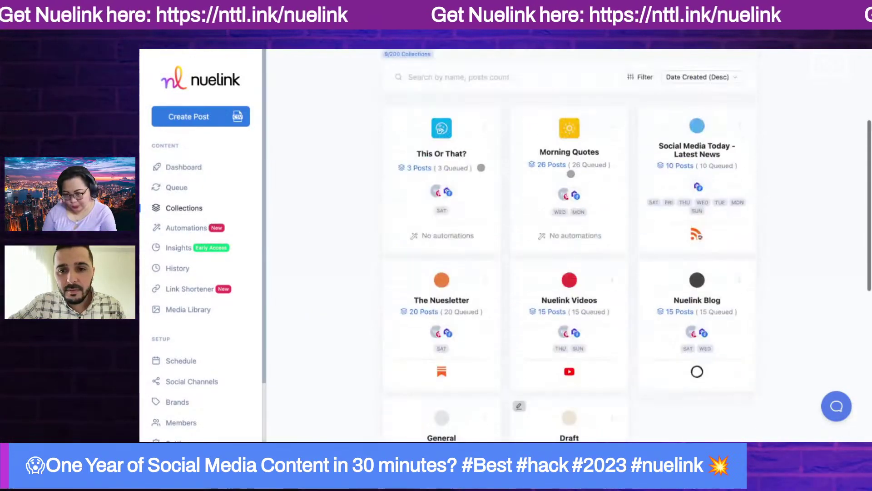
scroll(406, 335, "down", 2)
scroll(403, 335, "up", 3)
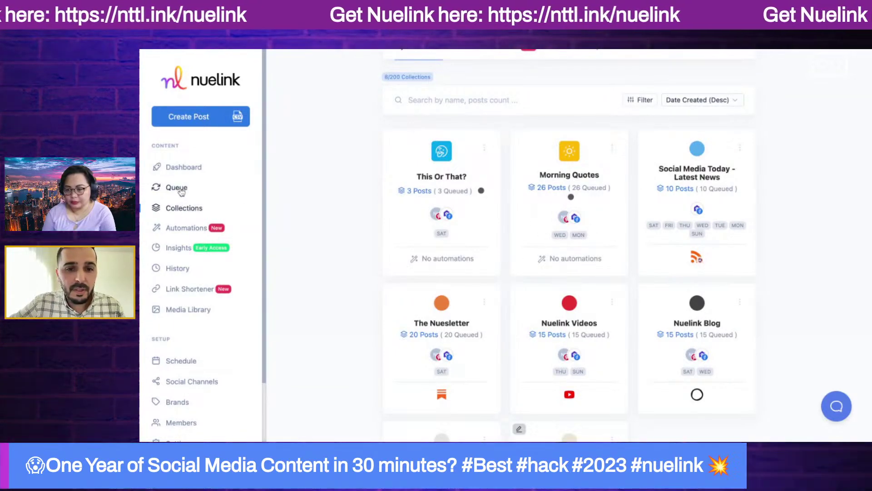
Examine the upcoming posts in the queue's feed view from Friday March 31 through Monday April 03, 2023.
left_click(181, 193)
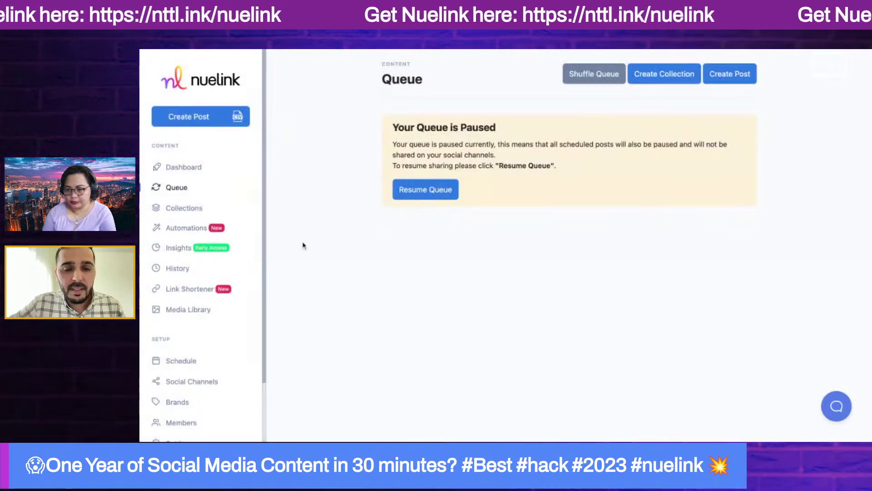
scroll(237, 341, "down", 2)
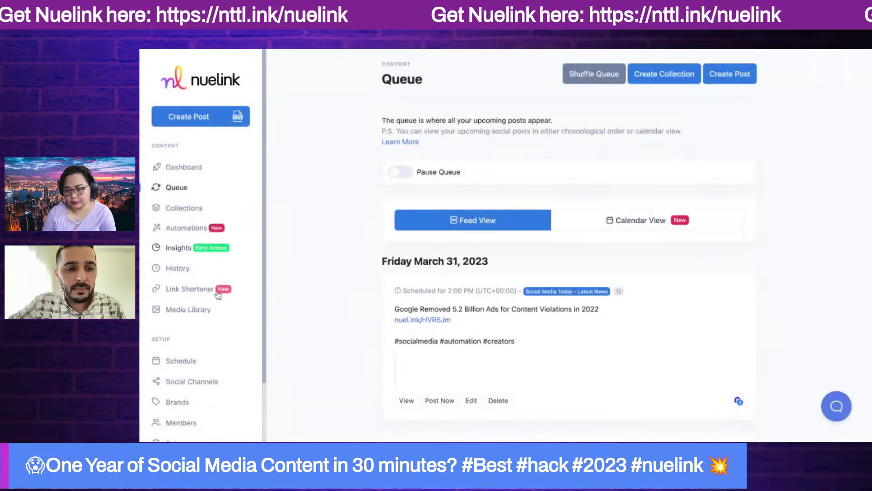
scroll(218, 295, "down", 2)
scroll(218, 295, "up", 2)
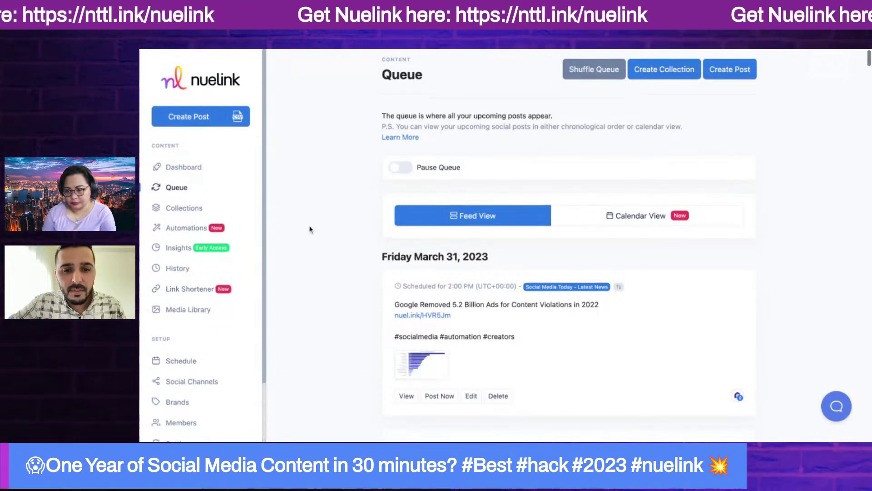
scroll(309, 230, "down", 3)
scroll(310, 229, "down", 1)
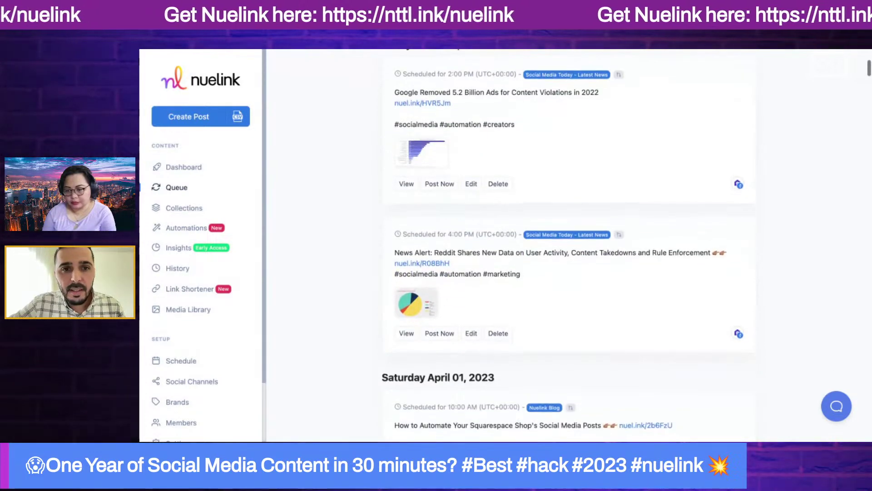
scroll(568, 245, "up", 1)
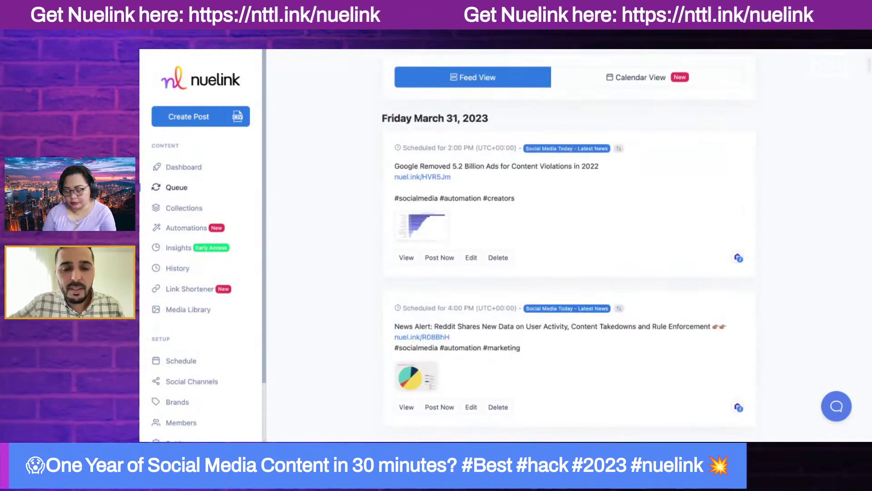
scroll(377, 177, "down", 1)
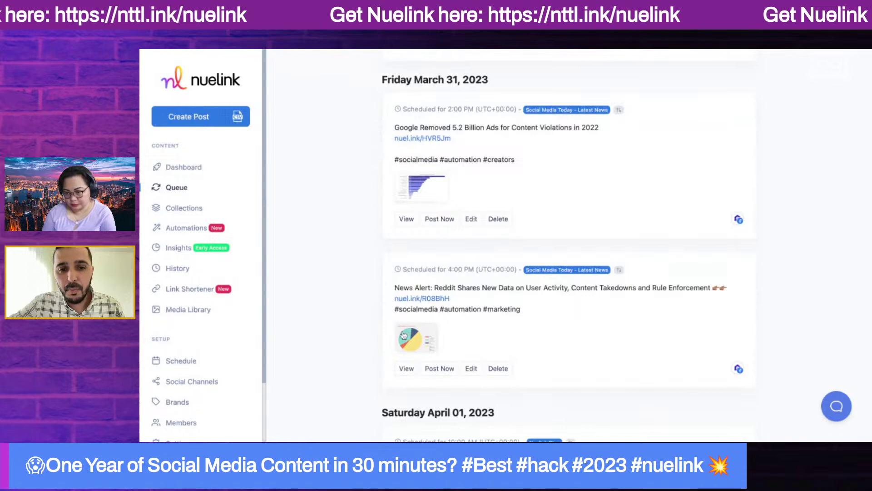
scroll(369, 349, "down", 5)
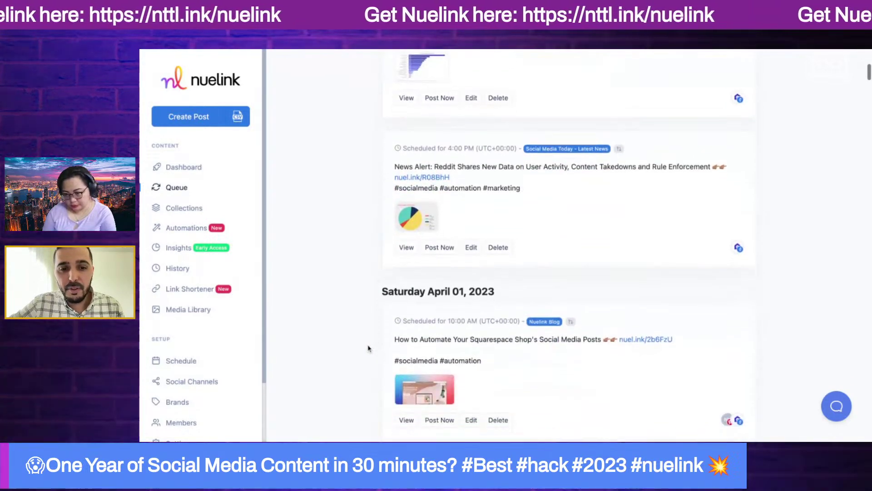
scroll(352, 259, "down", 3)
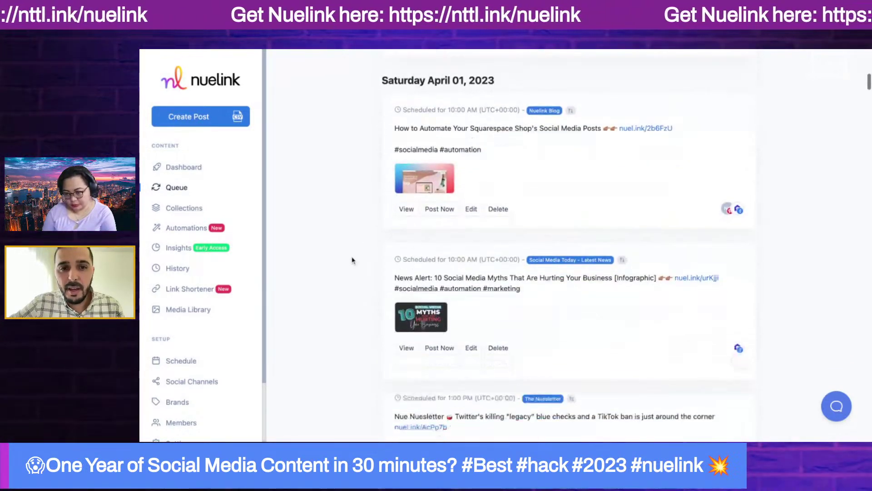
scroll(341, 223, "down", 2)
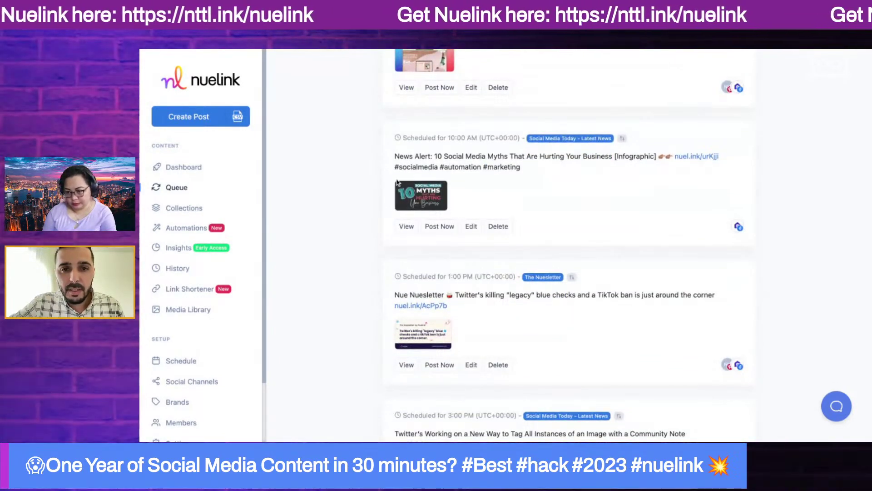
scroll(393, 294, "down", 1)
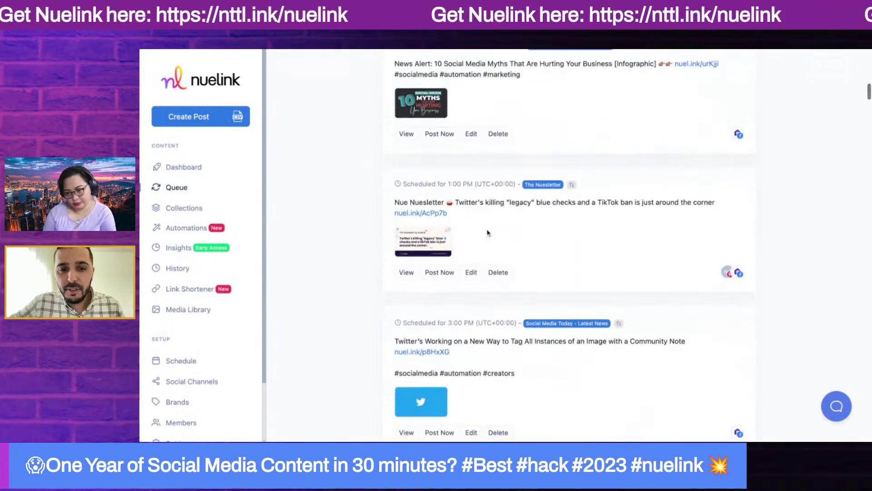
scroll(348, 295, "down", 5)
scroll(422, 166, "up", 1)
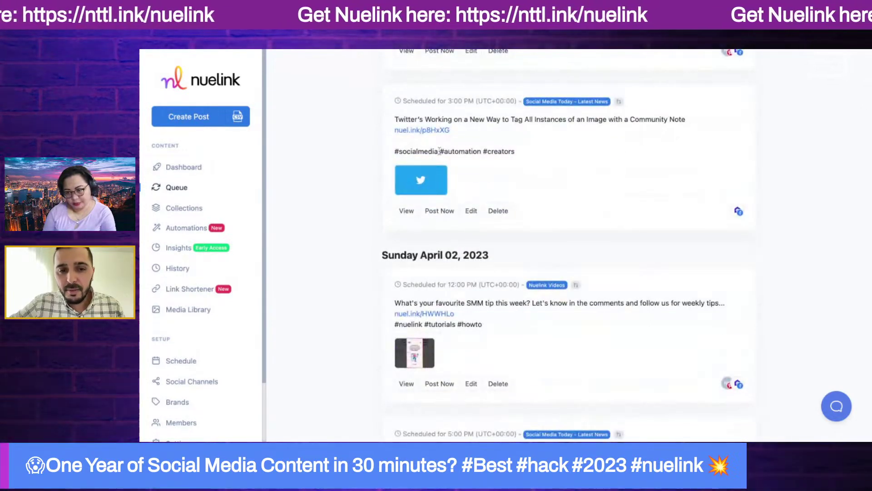
scroll(318, 259, "down", 5)
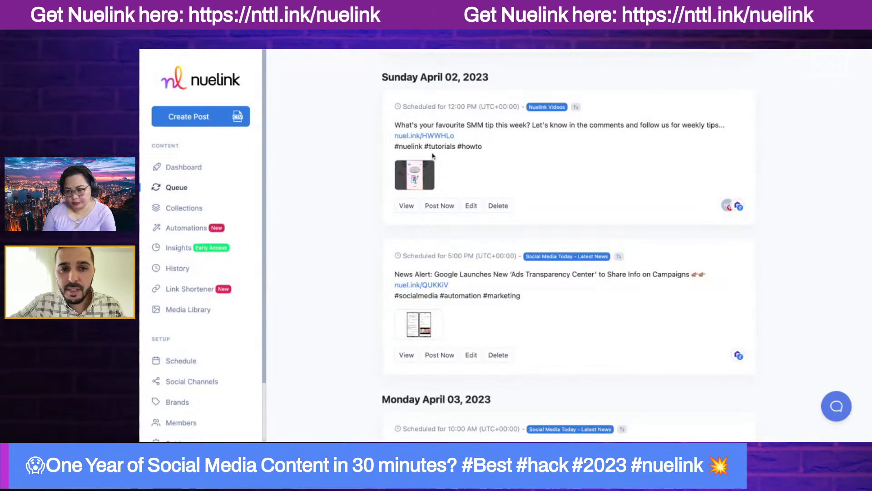
scroll(362, 298, "down", 2)
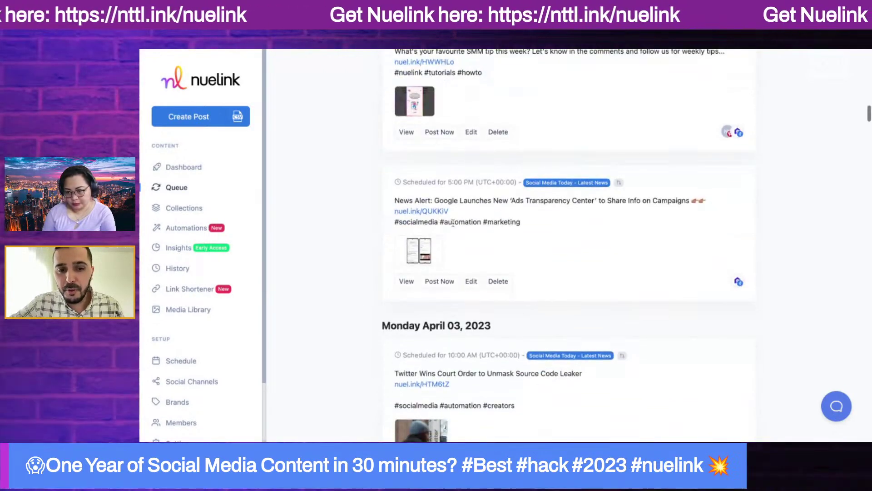
scroll(335, 322, "down", 6)
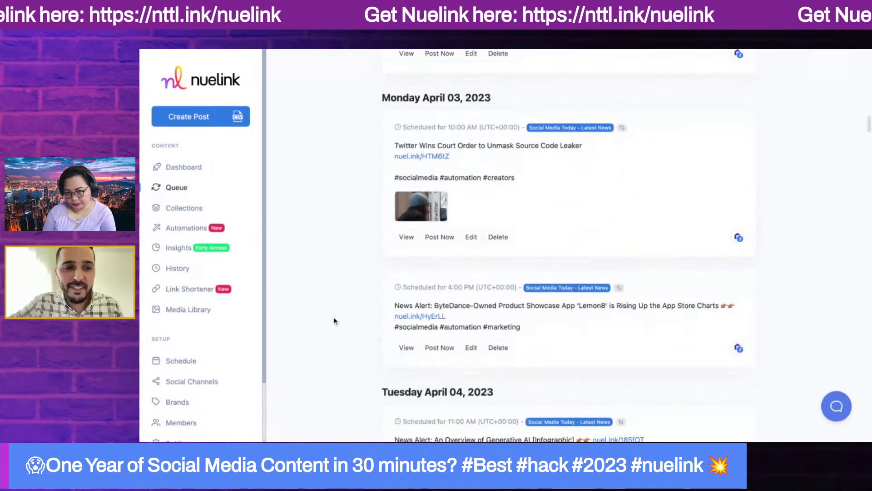
Recheck the cloned collections and review the existing RSS, Substack, YouTube and Ghost automations.
left_click(189, 212)
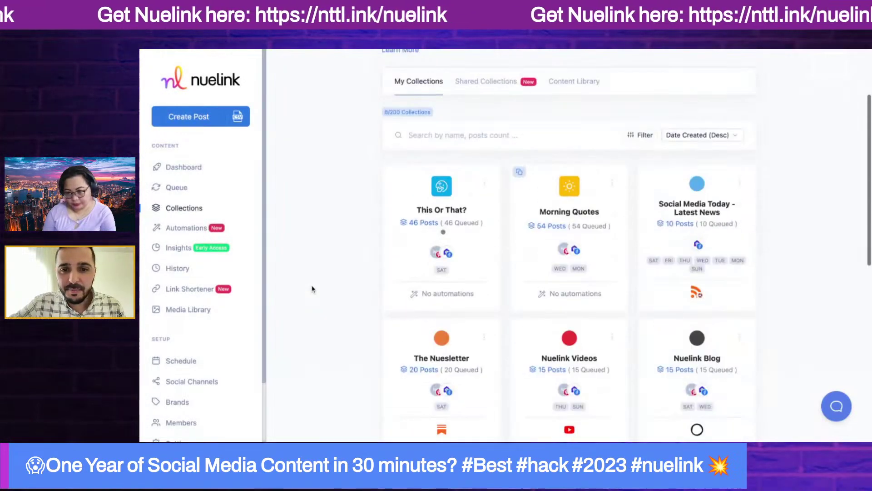
scroll(312, 289, "down", 2)
left_click(183, 226)
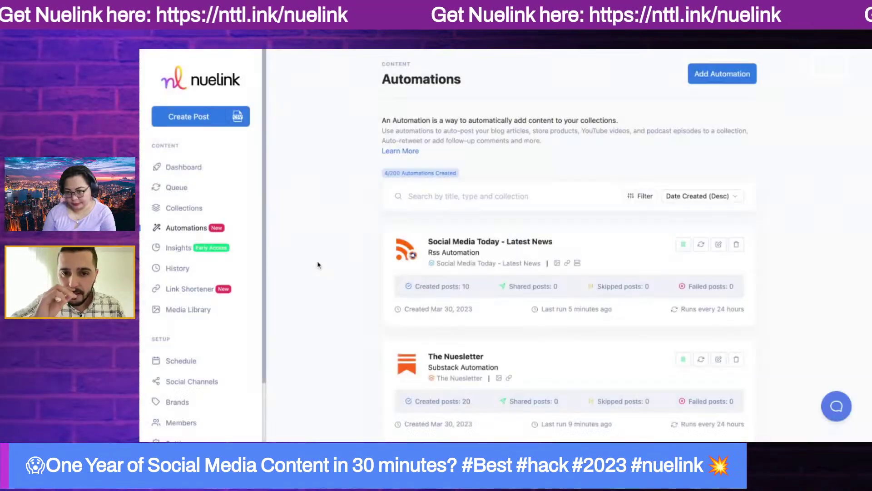
scroll(380, 316, "down", 10)
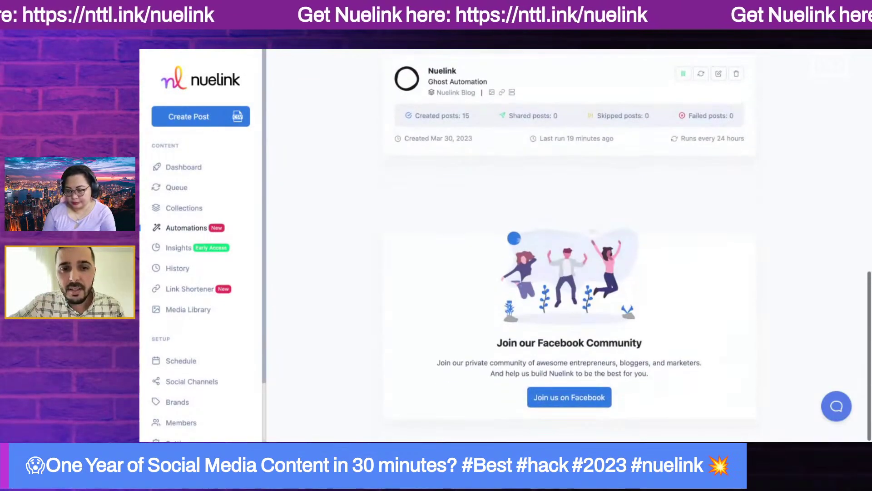
scroll(380, 316, "up", 5)
scroll(444, 234, "up", 3)
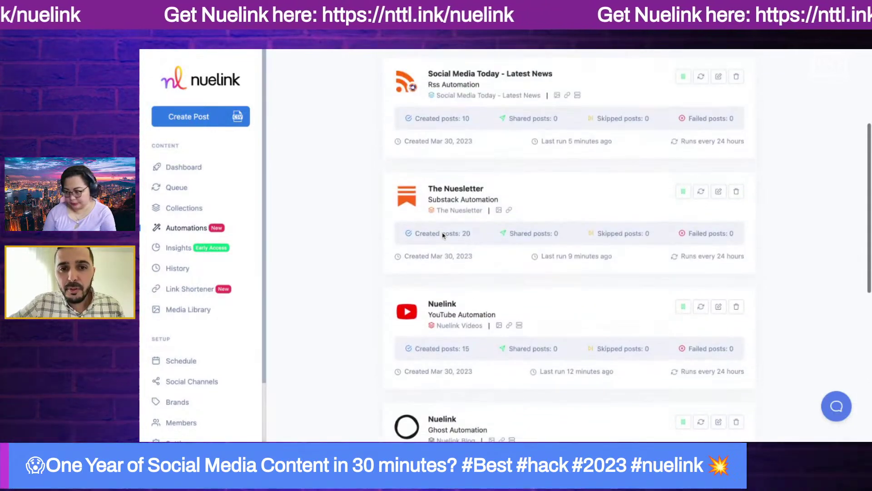
scroll(351, 205, "up", 1)
scroll(351, 206, "up", 1)
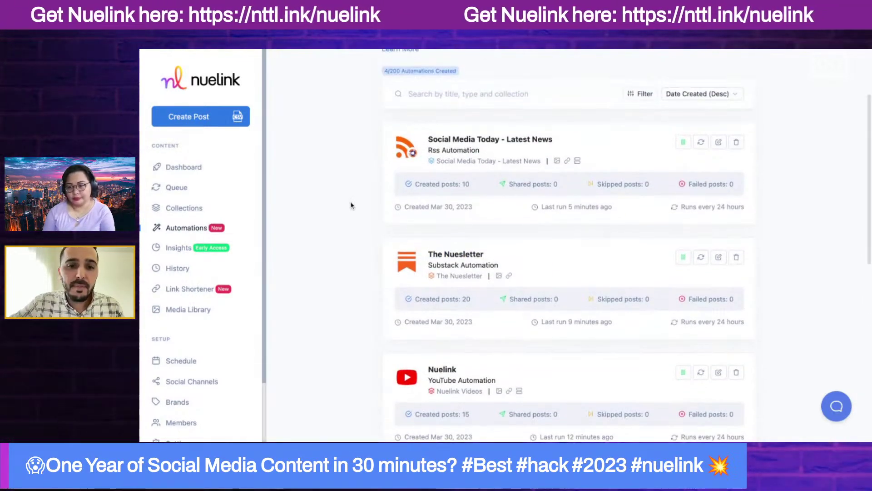
scroll(351, 292, "up", 1)
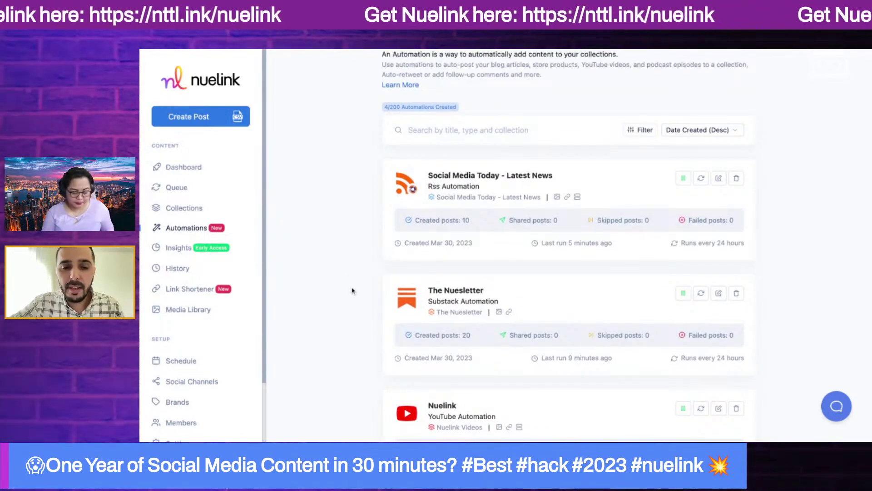
scroll(353, 291, "up", 2)
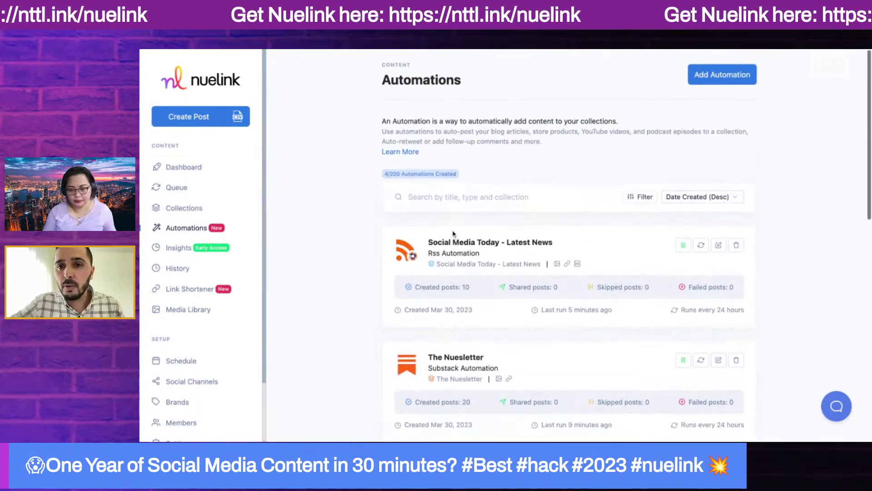
Search the available automations for "comm", start a Comment automation and select The Nuesletter as its collection.
left_click(723, 73)
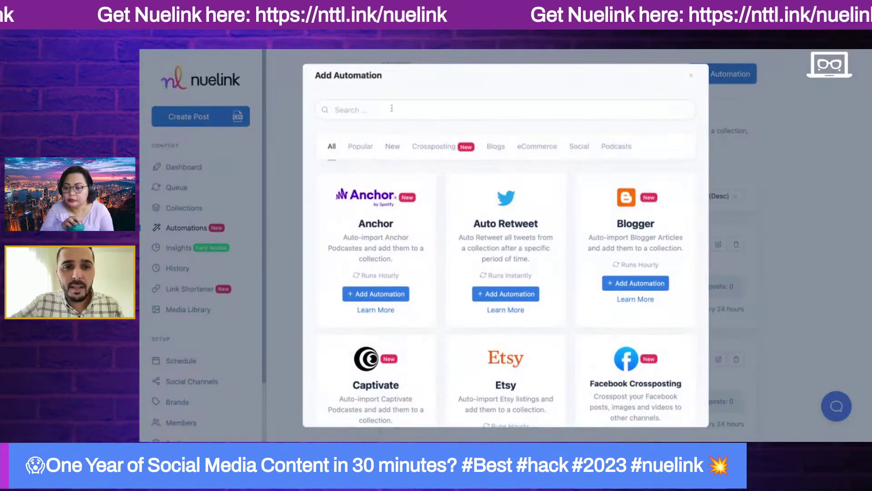
left_click(391, 109)
type("a")
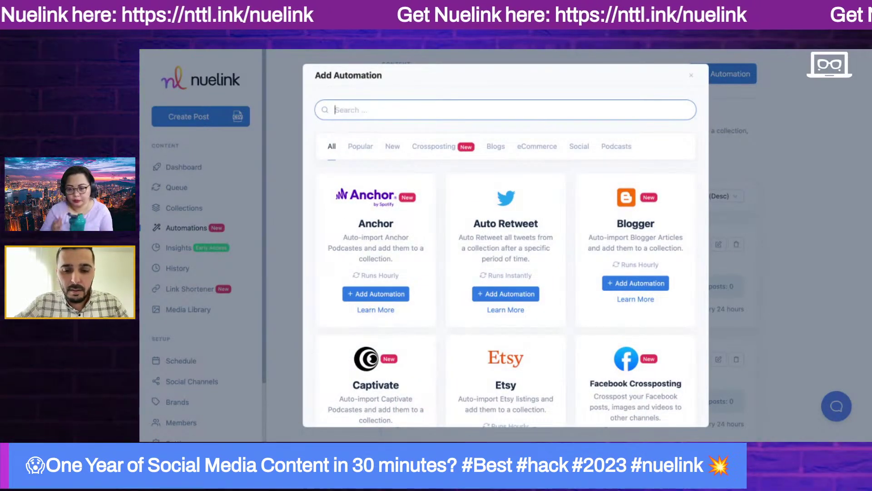
type("comm")
left_click(485, 294)
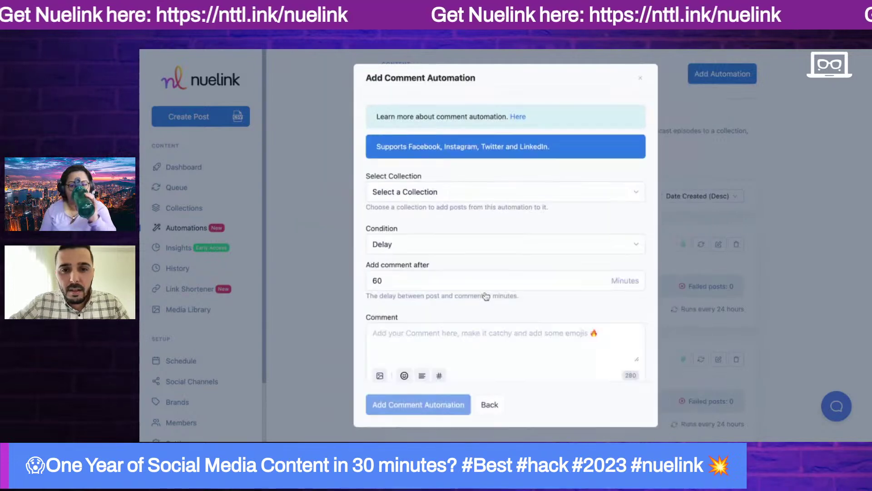
left_click(402, 191)
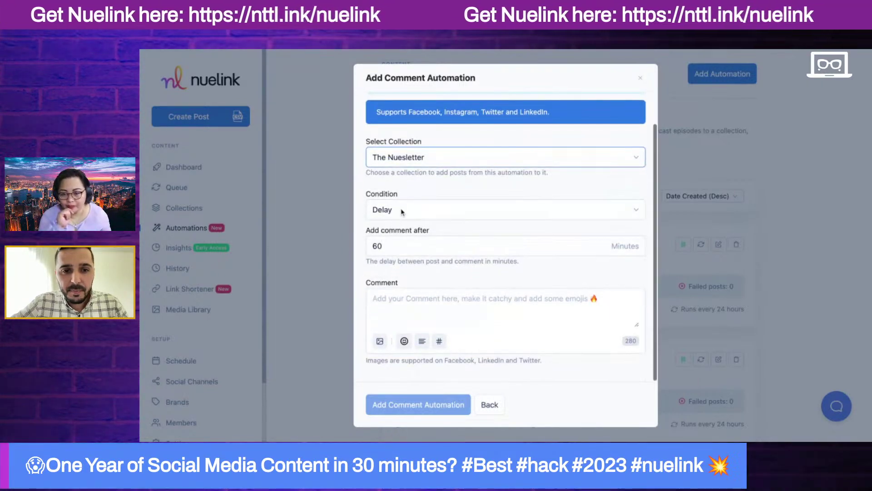
left_click(394, 242)
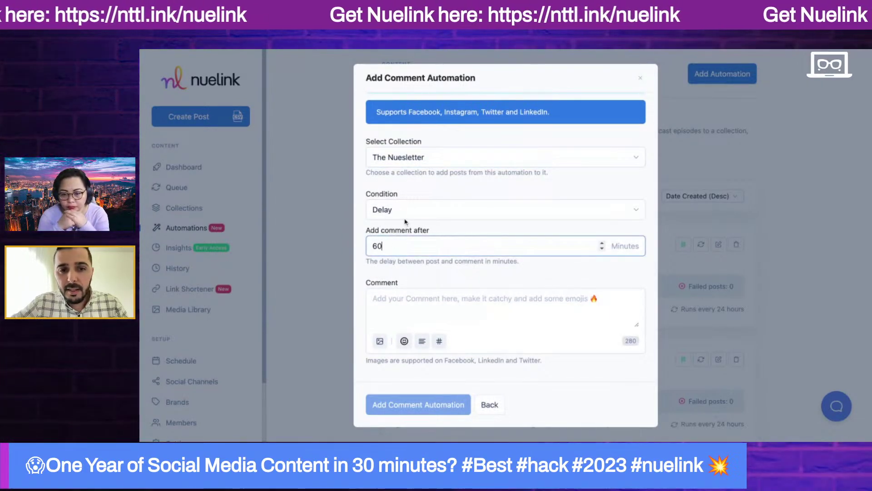
left_click(395, 309)
type("If ")
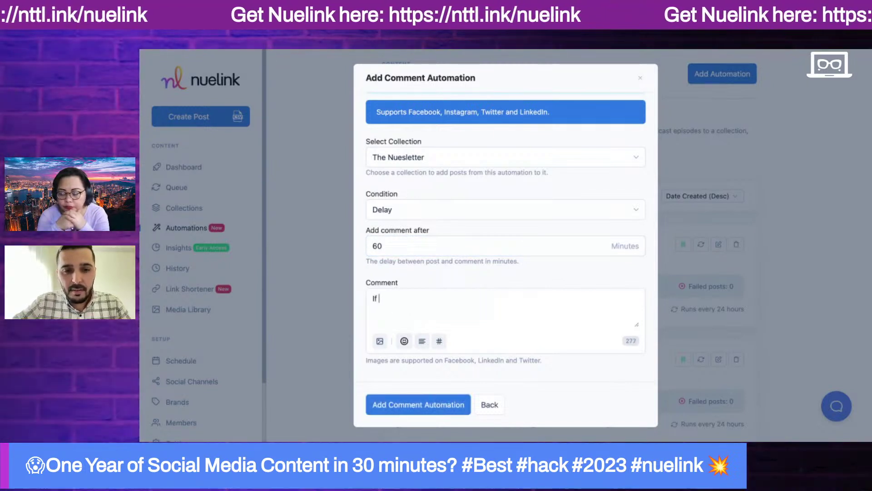
type(" y")
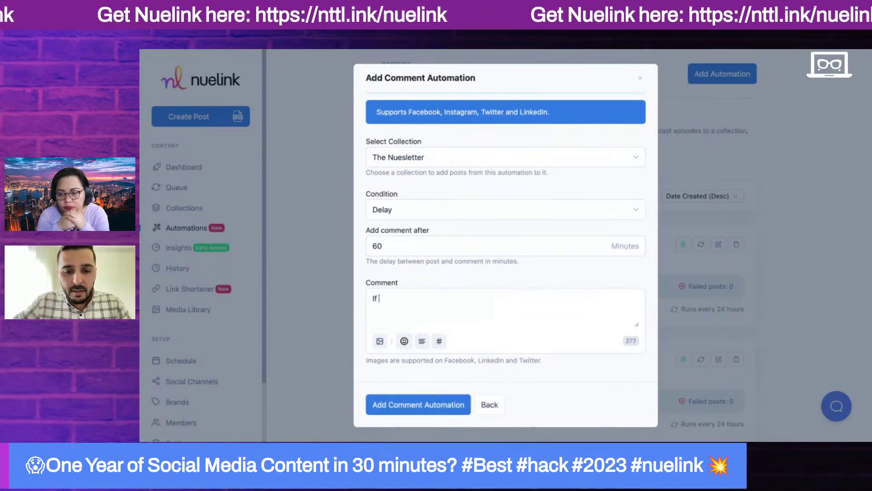
key("BackSpace")
key("BackSpace")
key("BackSpace")
key("BackSpace")
key("BackSpace")
Write the follow-up comment "Sign up to our newsletter to receive this in your inbox".
type("Si")
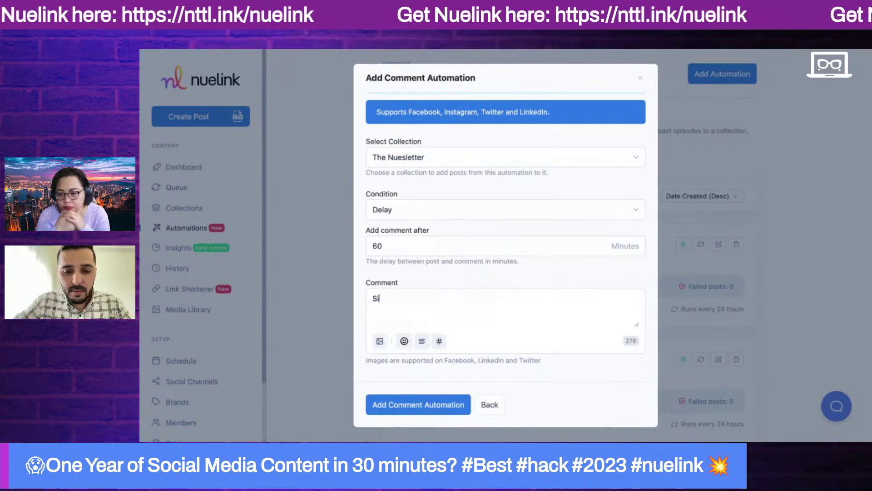
type("gn up o")
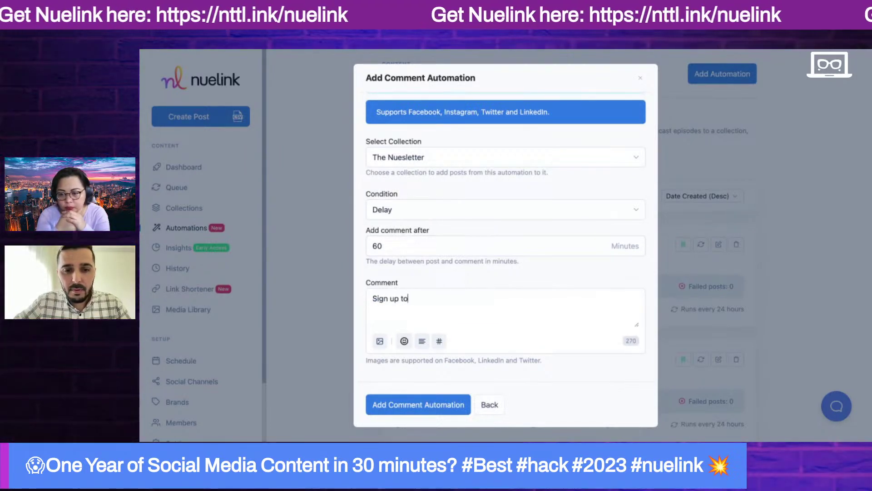
type("o our new")
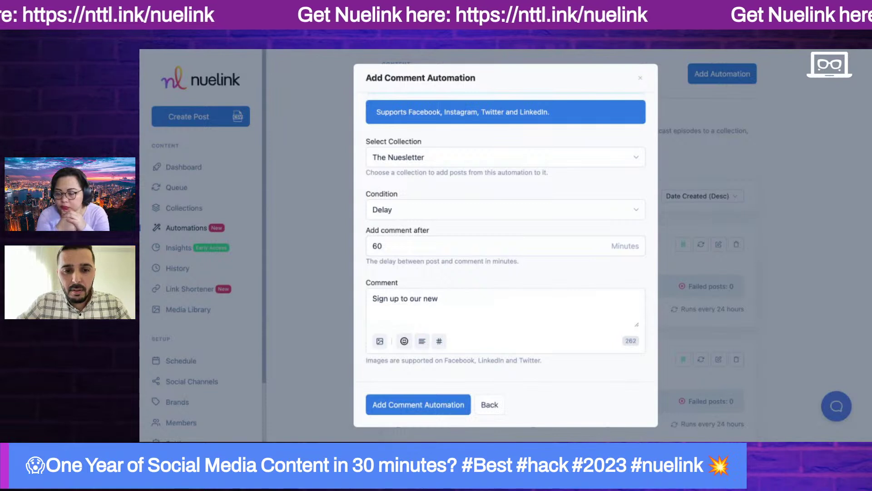
type("sletter ")
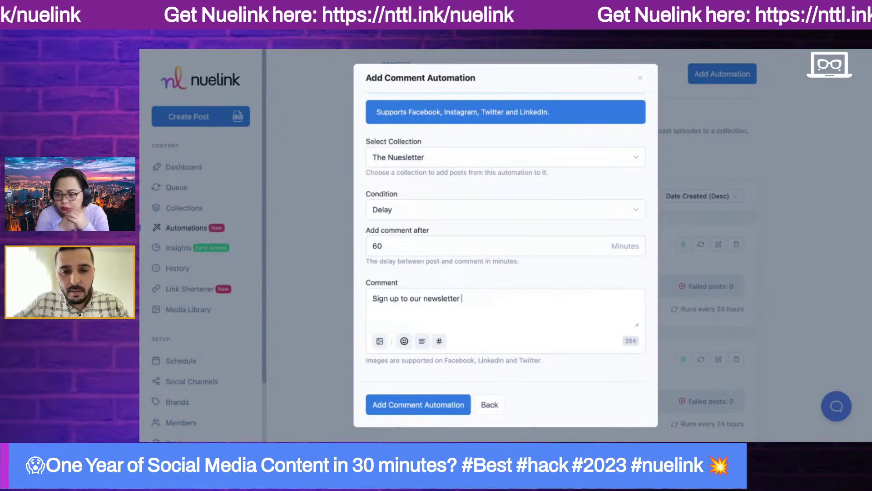
type("to receive this")
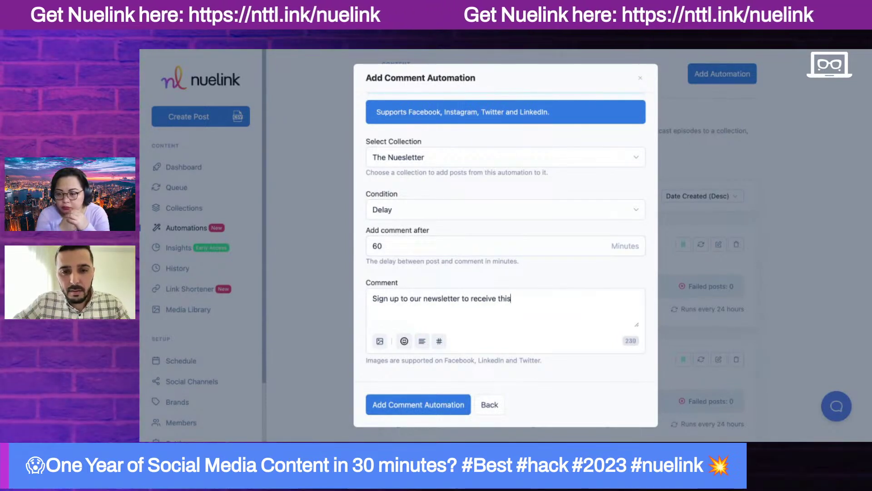
type(" in your inbox")
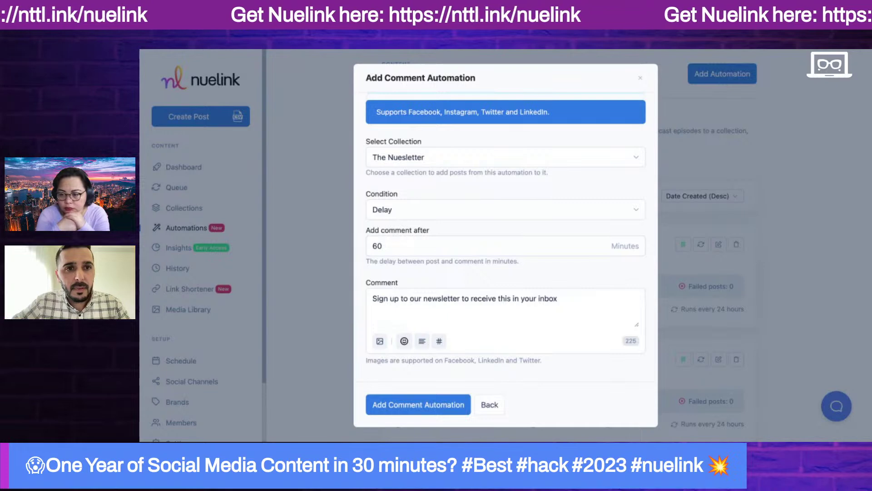
key("Return")
type("https://nuelink.substack.com/")
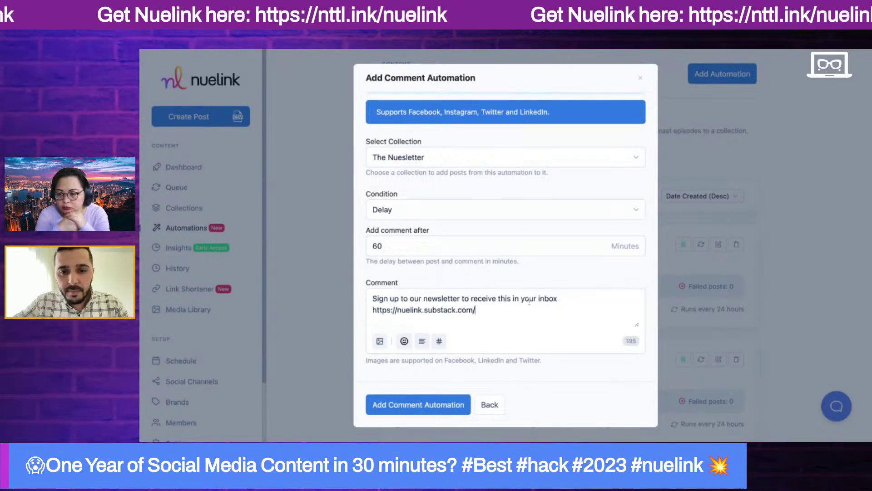
left_click(407, 410)
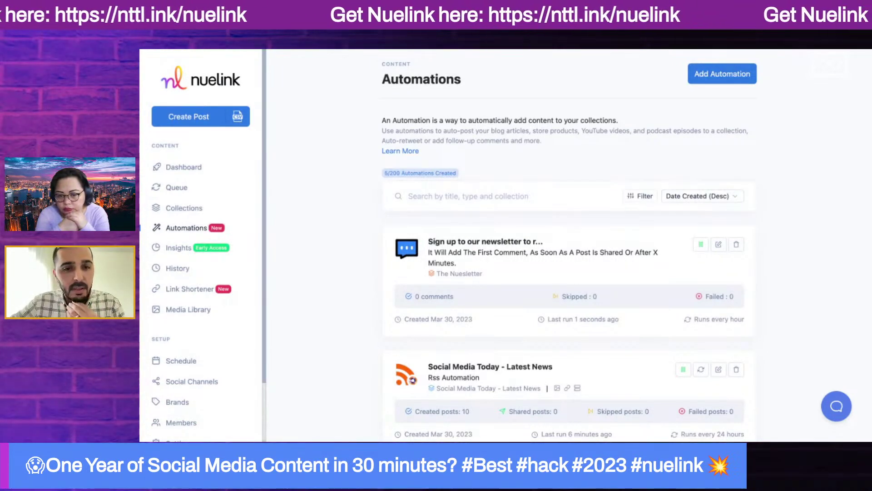
Review the collections overview, checking which automations are attached to The Nuesletter and the other collections.
left_click(181, 207)
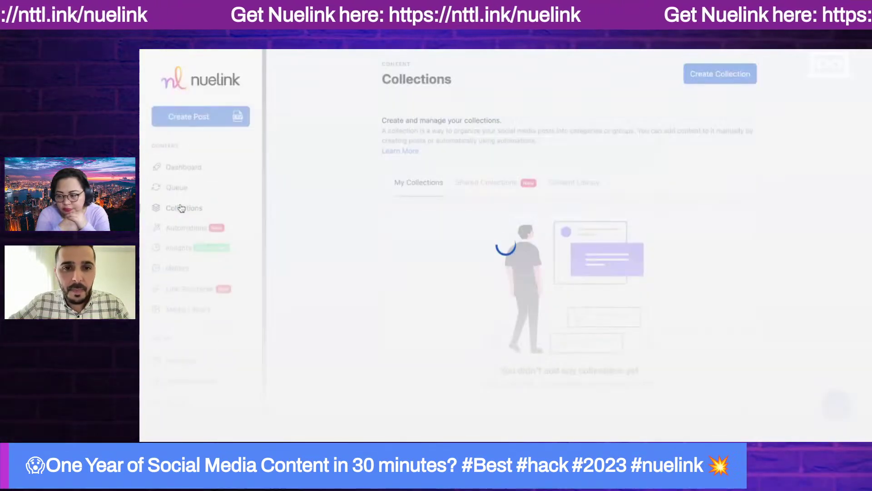
scroll(295, 252, "down", 6)
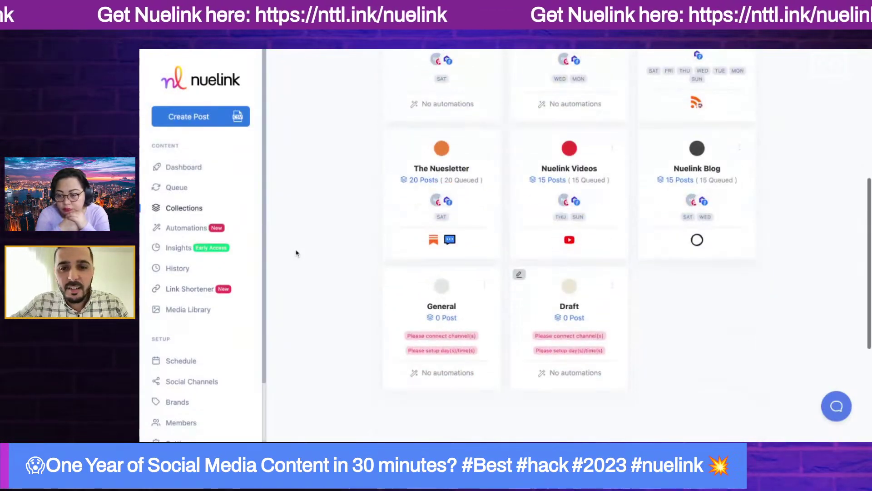
scroll(296, 253, "up", 1)
scroll(295, 251, "up", 3)
scroll(408, 150, "up", 1)
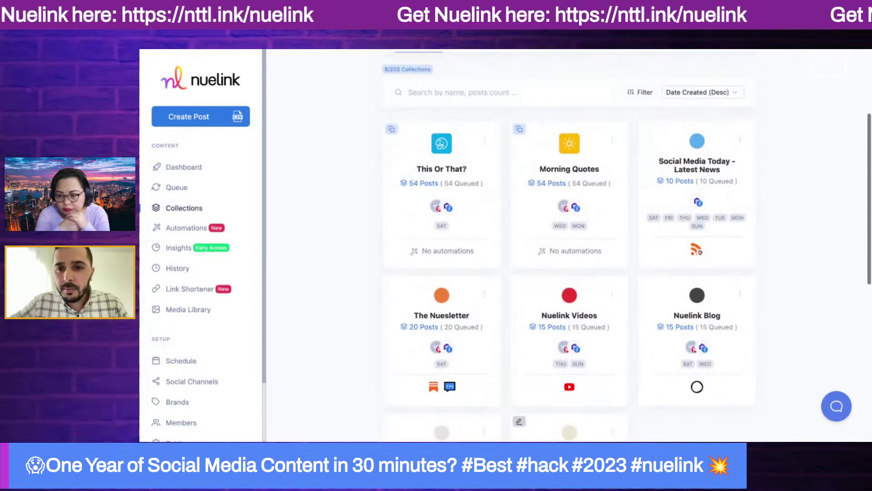
scroll(378, 195, "up", 3)
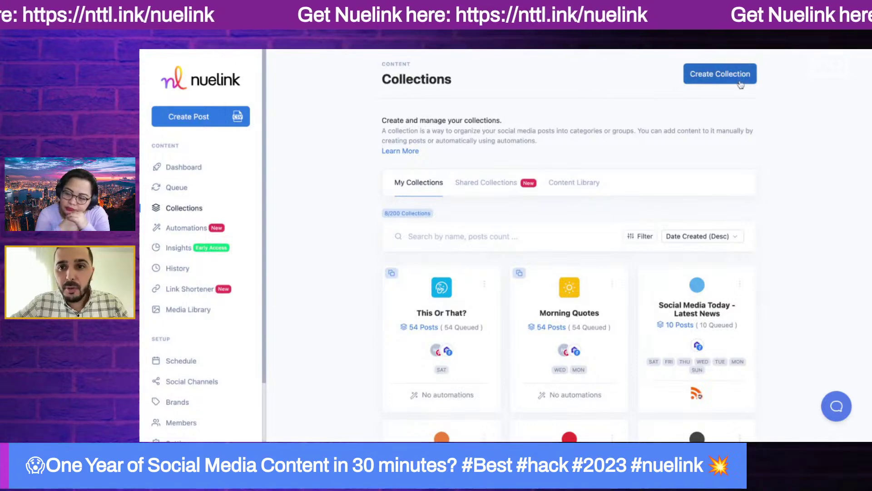
Start a new collection named Quotes and assign it the Listingram Facebook and nuelink (Quotes) Pinterest channels.
left_click(740, 78)
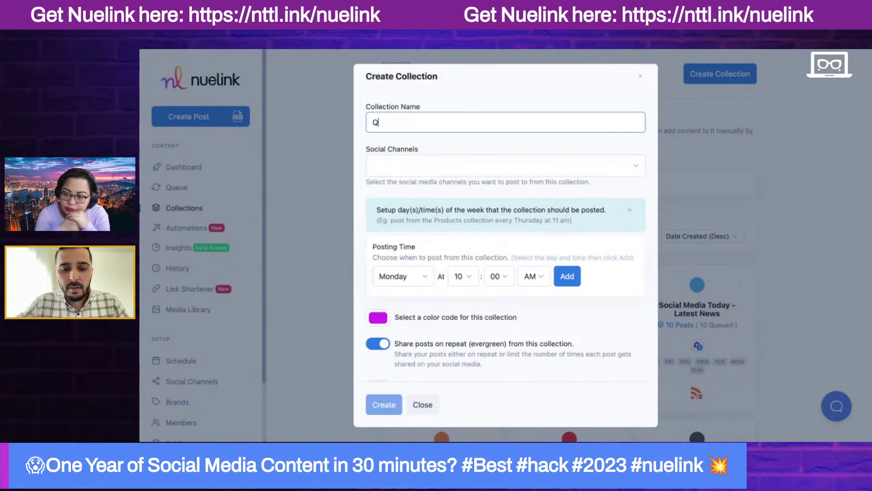
type("Quotes")
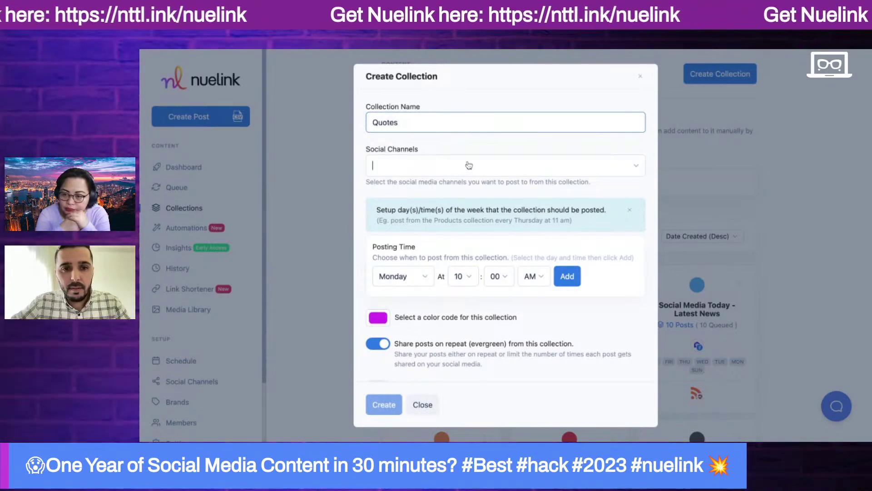
left_click(522, 165)
left_click(409, 209)
left_click(418, 190)
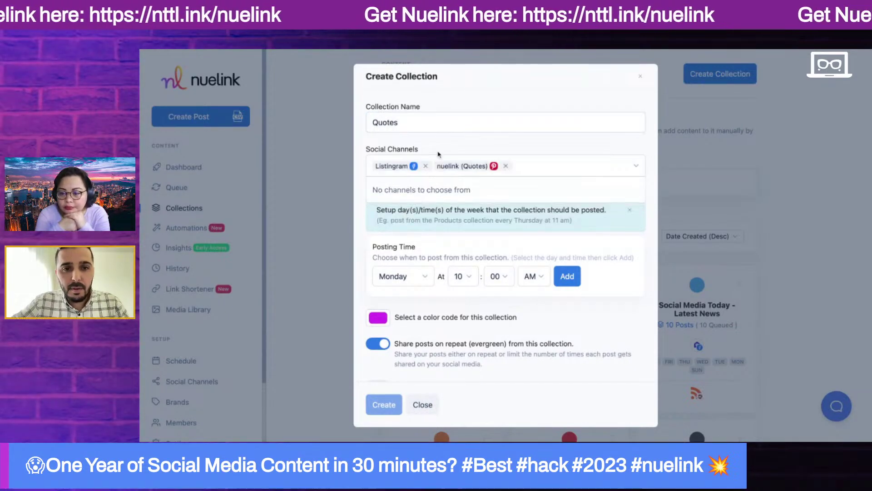
left_click(447, 142)
Add a Thursday 06:00 PM posting time and create the Quotes collection.
scroll(409, 277, "down", 3)
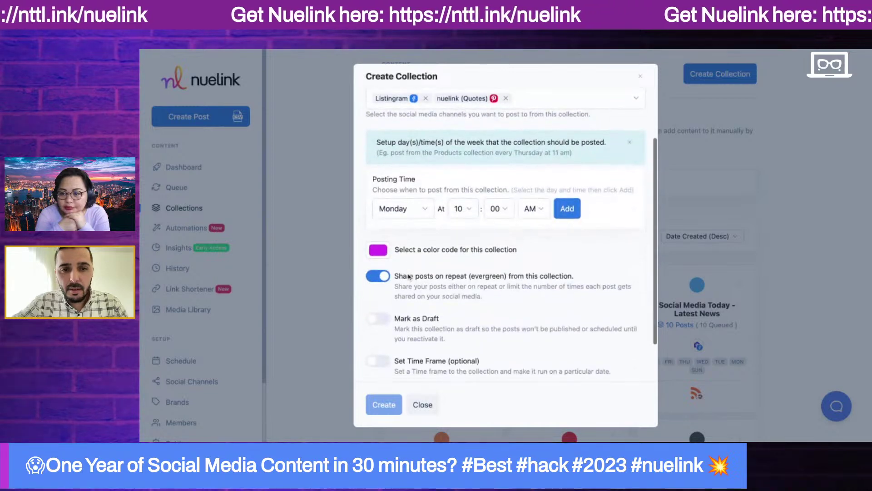
left_click(417, 212)
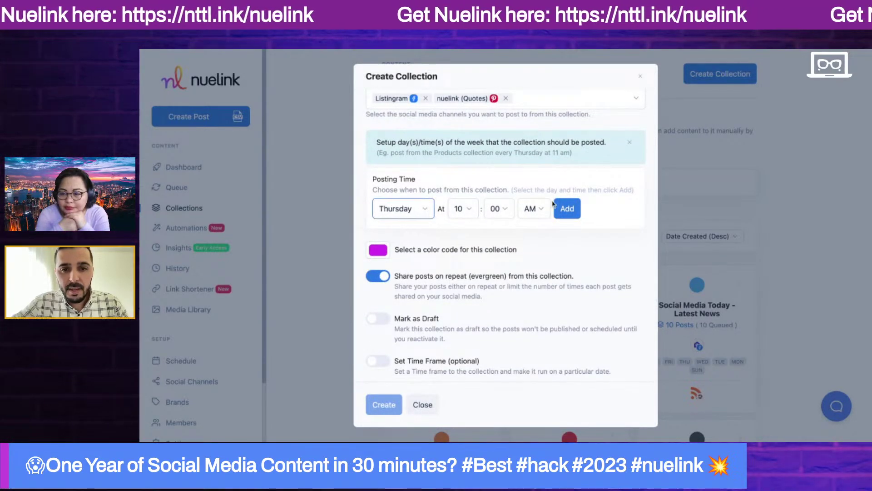
left_click(454, 212)
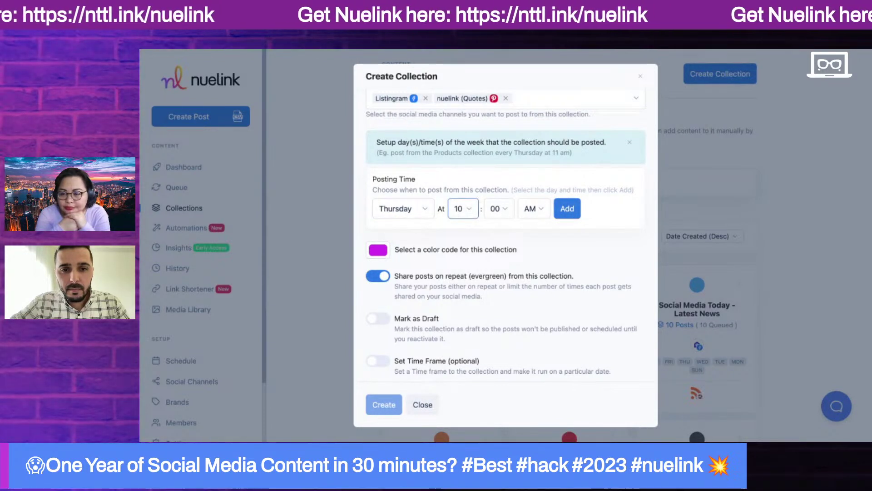
left_click(534, 209)
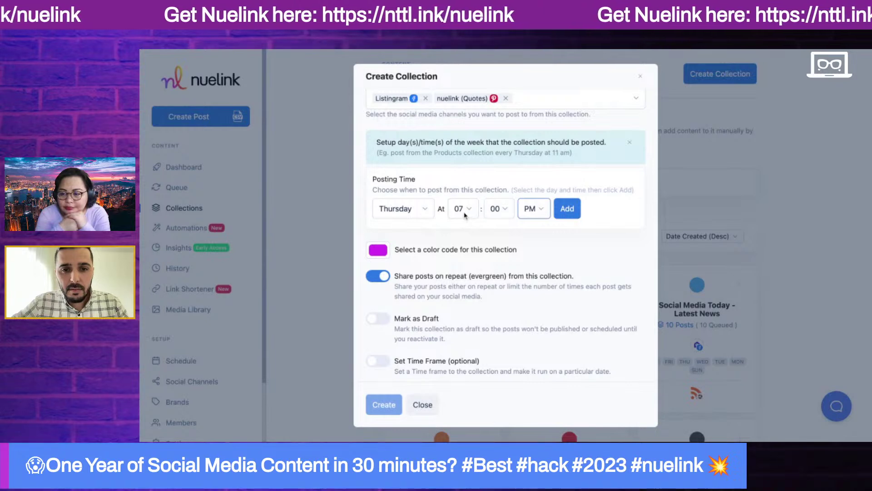
left_click(462, 209)
left_click(566, 208)
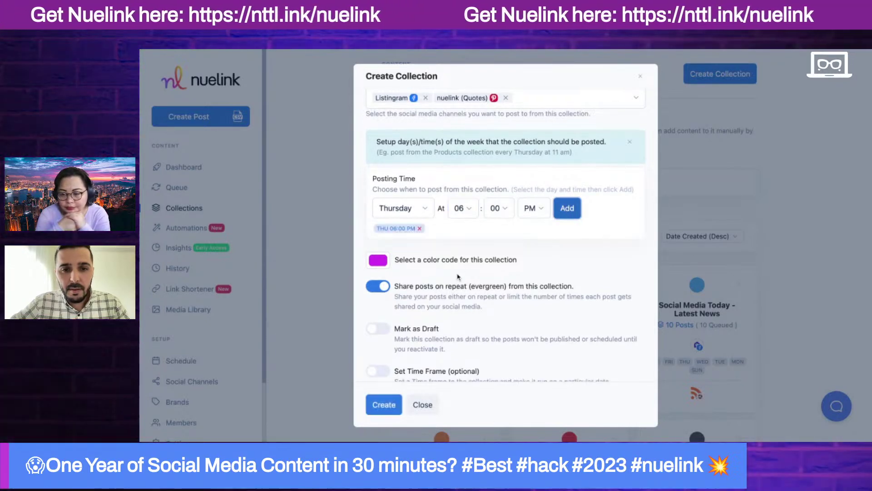
scroll(458, 276, "down", 1)
scroll(413, 254, "down", 1)
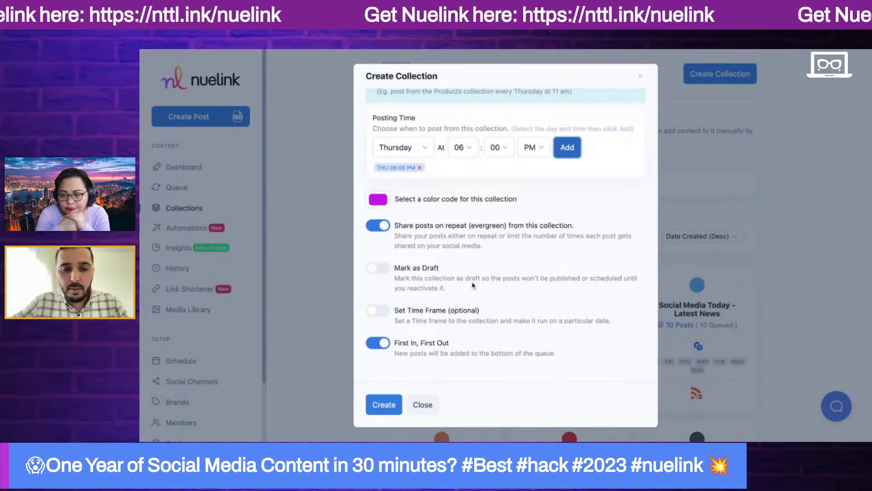
left_click(384, 405)
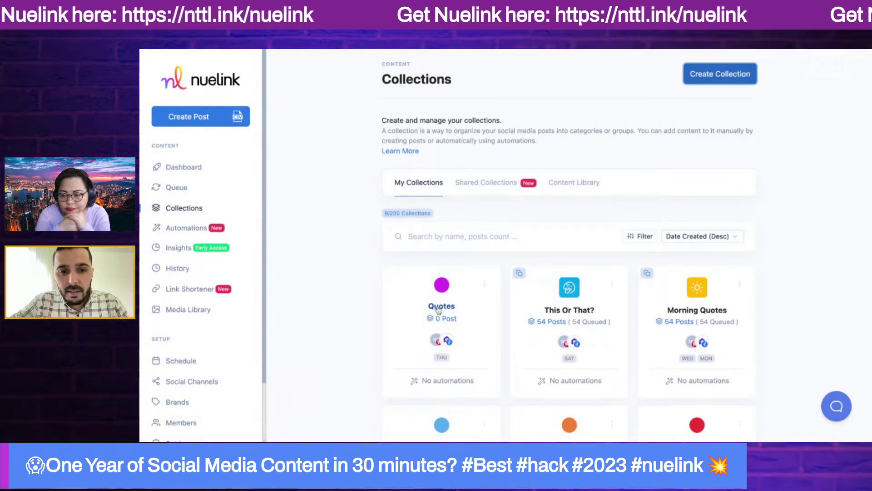
Open the Quotes collection and inspect the options for bulk importing posts from a CSV file.
left_click(440, 307)
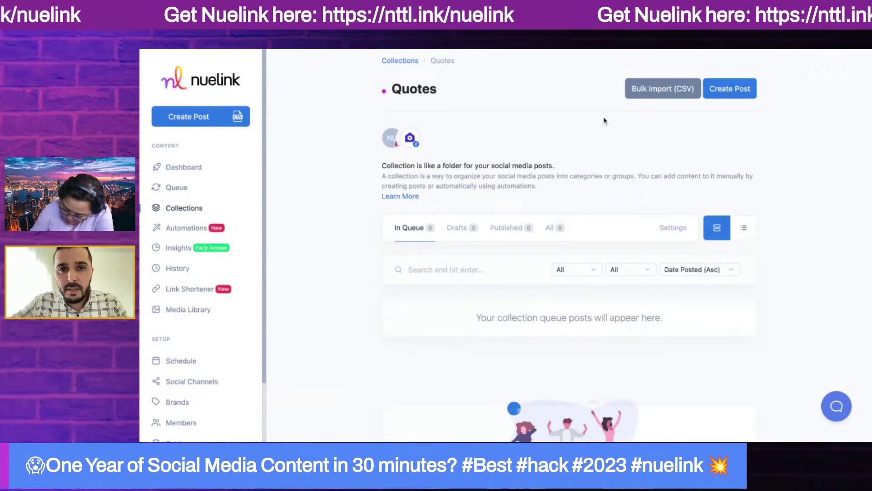
left_click(665, 95)
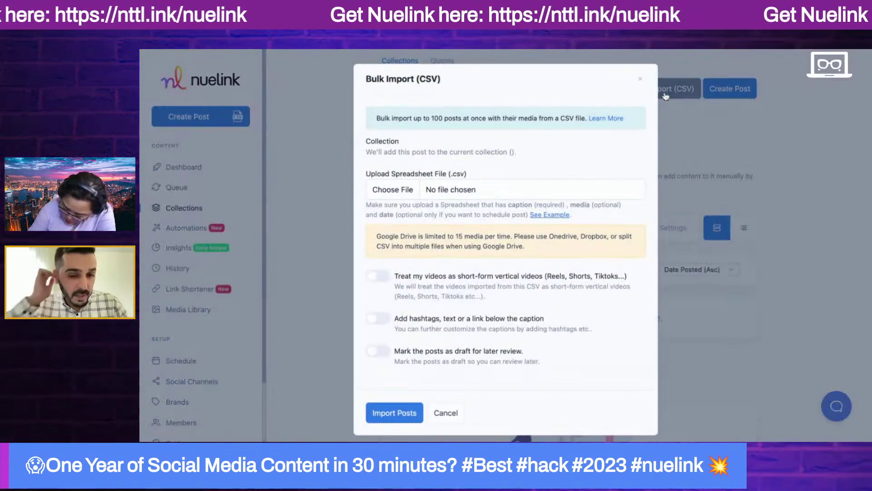
left_click(640, 82)
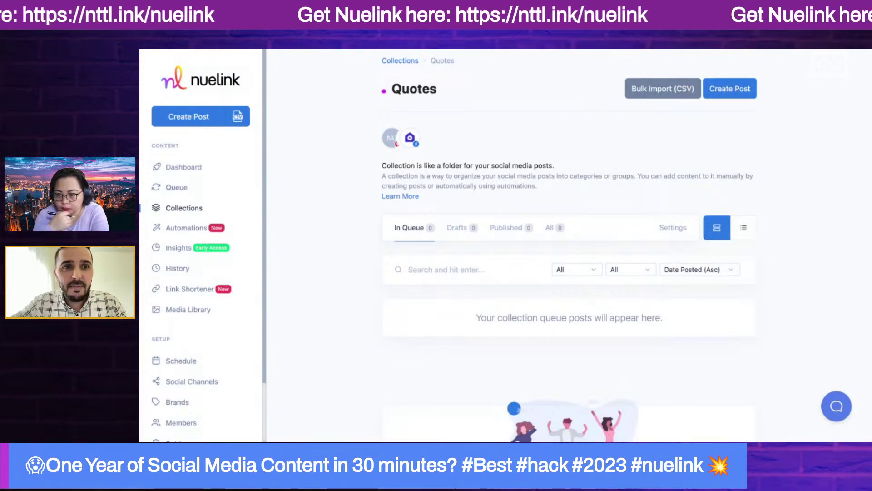
Switch to the CSV spreadsheet in Google Sheets and examine its Caption and Media columns, previewing the first quote's image link.
key("ctrl+Tab")
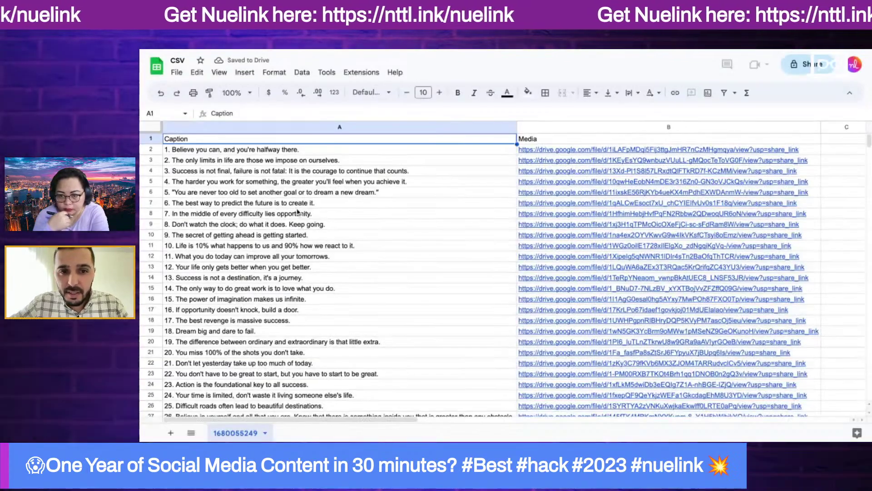
scroll(281, 225, "down", 1)
scroll(265, 237, "up", 1)
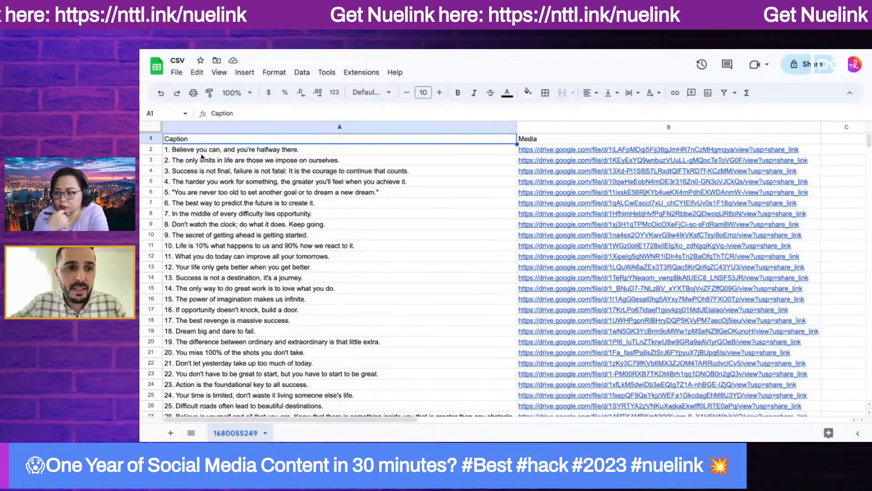
left_click(251, 151)
left_click(204, 214)
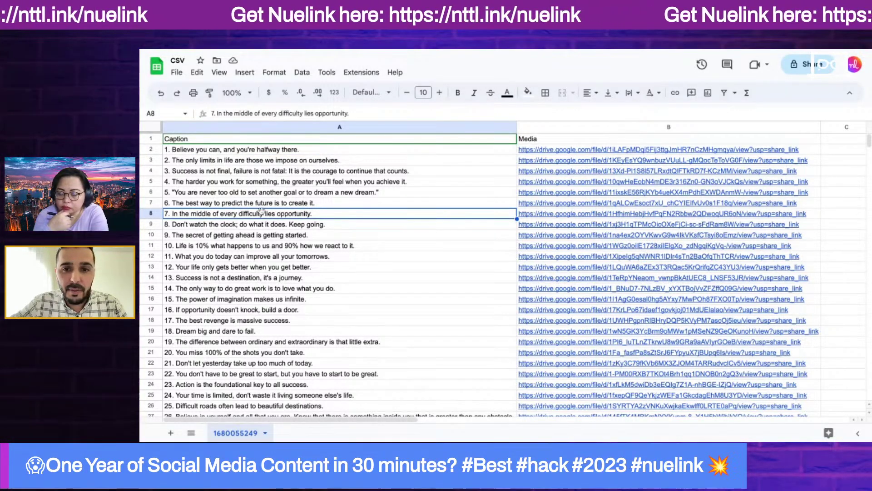
scroll(261, 211, "down", 1)
scroll(262, 211, "up", 1)
scroll(261, 210, "down", 4)
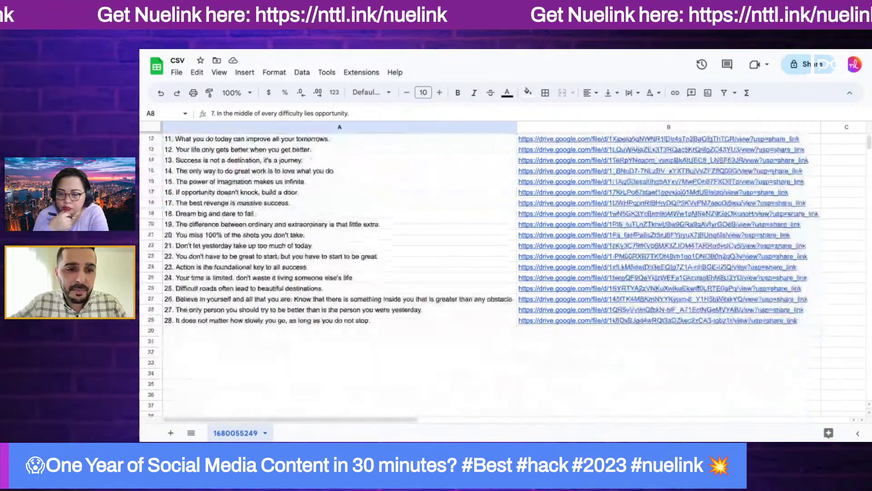
left_click(261, 213)
scroll(548, 152, "up", 4)
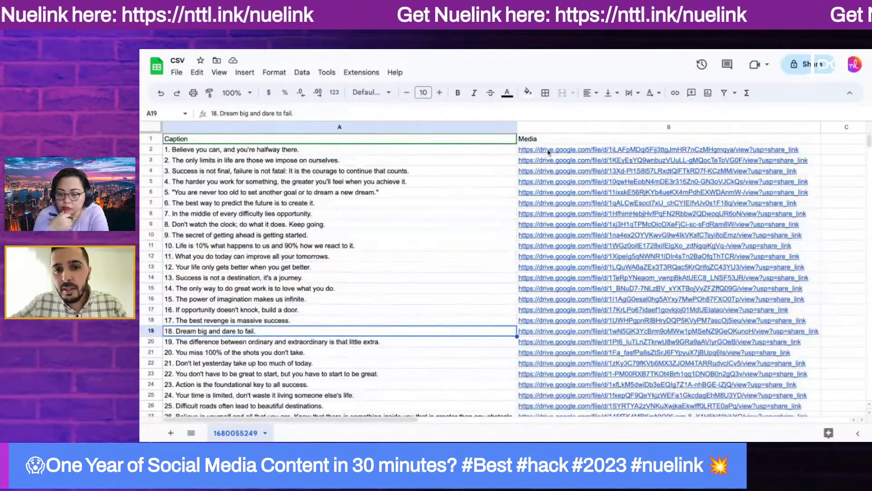
left_click(548, 151)
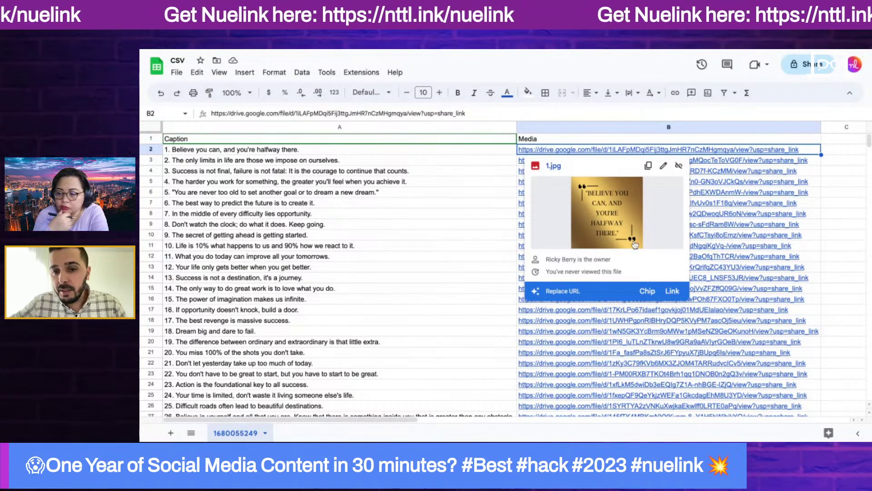
left_click(499, 202)
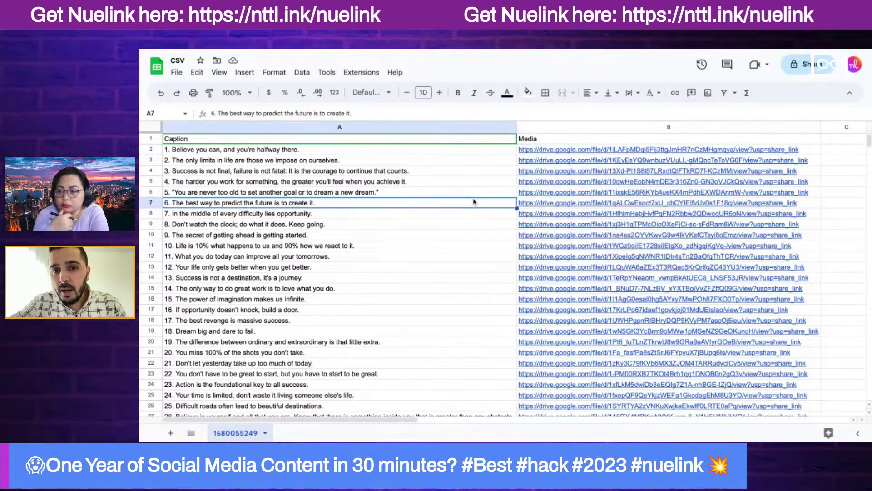
Preview the image links in the Media column for the second and third quotes and examine the rest of the quote list.
left_click(536, 162)
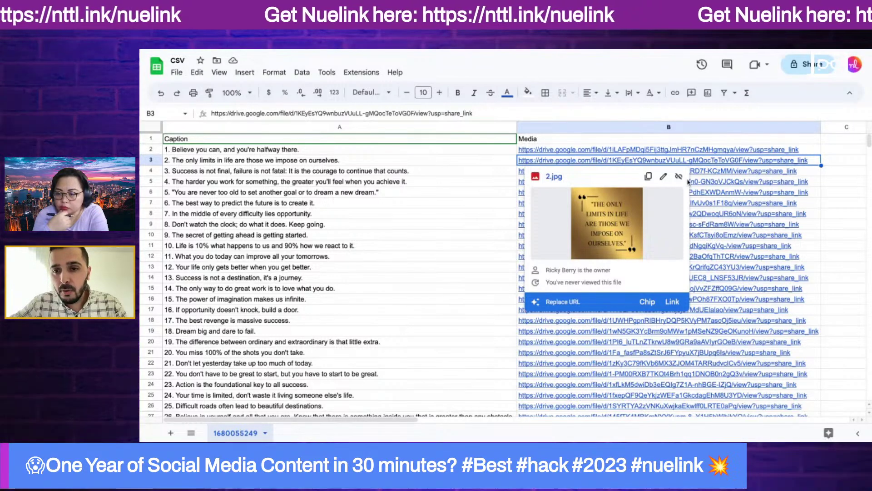
left_click(711, 171)
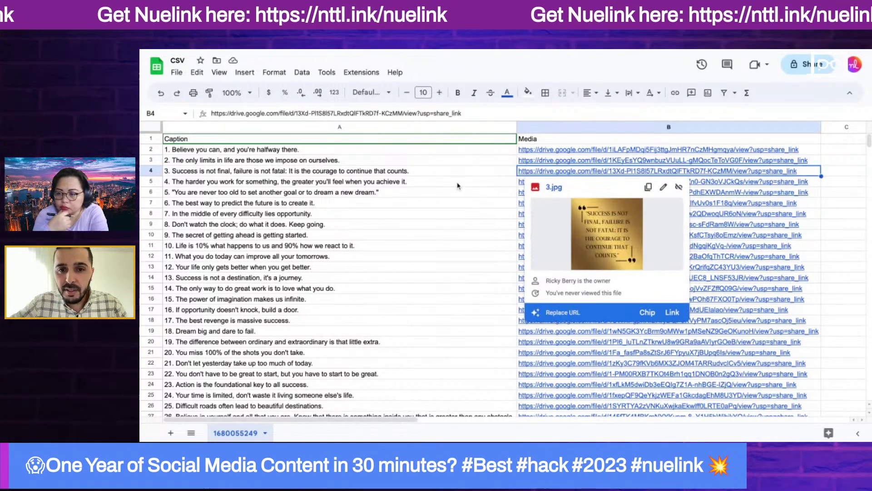
left_click(723, 193)
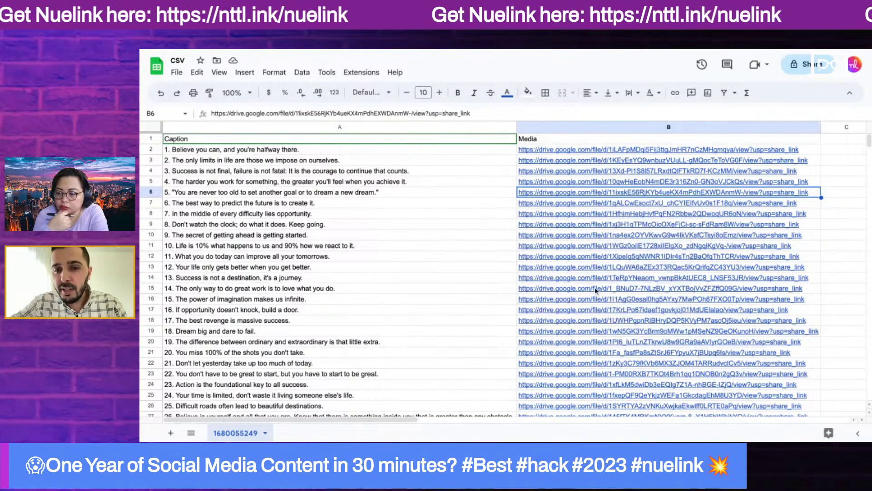
scroll(596, 289, "down", 3)
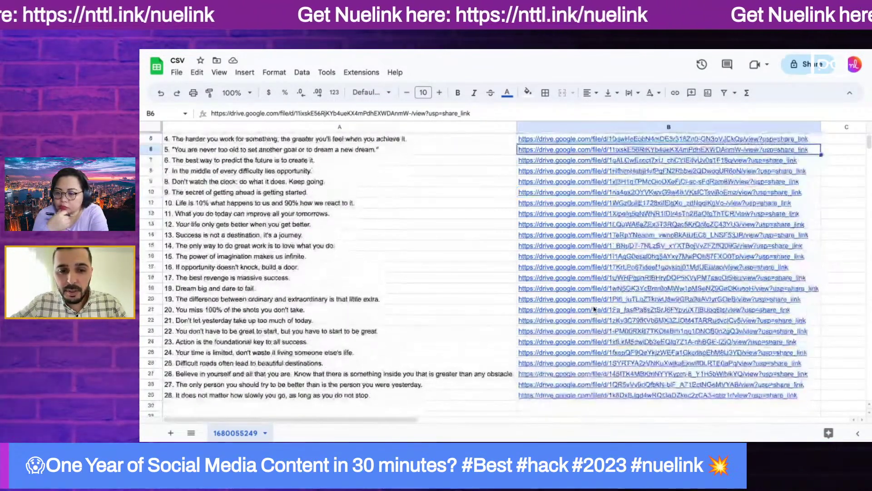
scroll(595, 309, "up", 1)
scroll(594, 309, "up", 2)
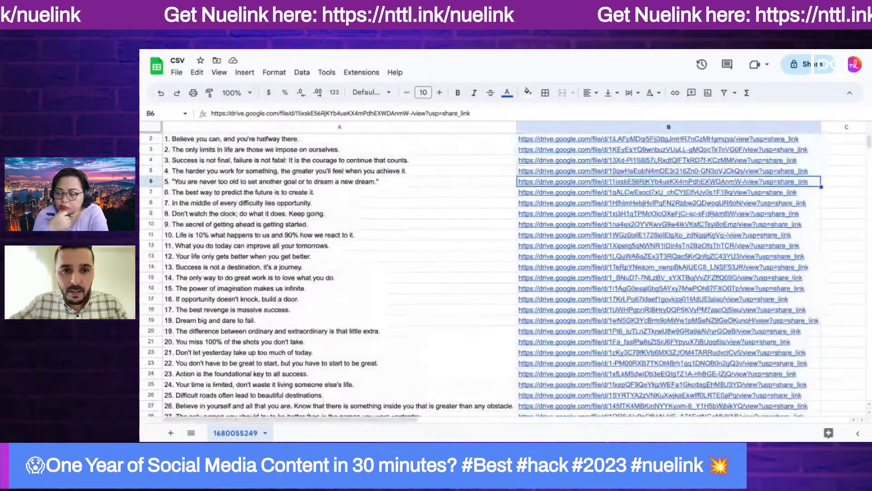
scroll(594, 309, "up", 1)
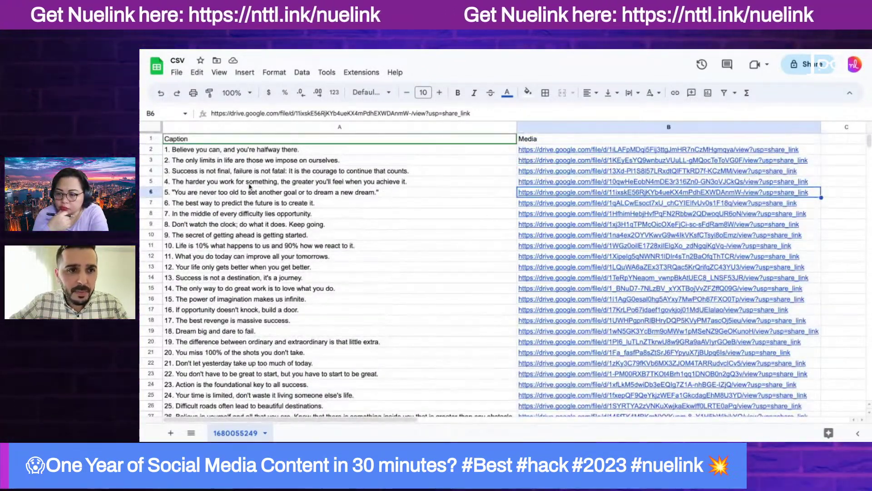
Download the quotes spreadsheet as a Comma Separated Values (.csv) file.
left_click(175, 73)
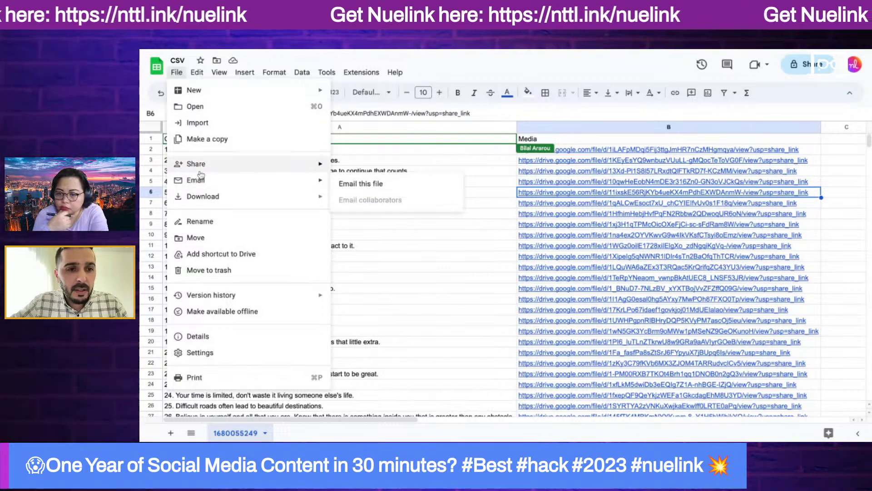
mouse_move(206, 194)
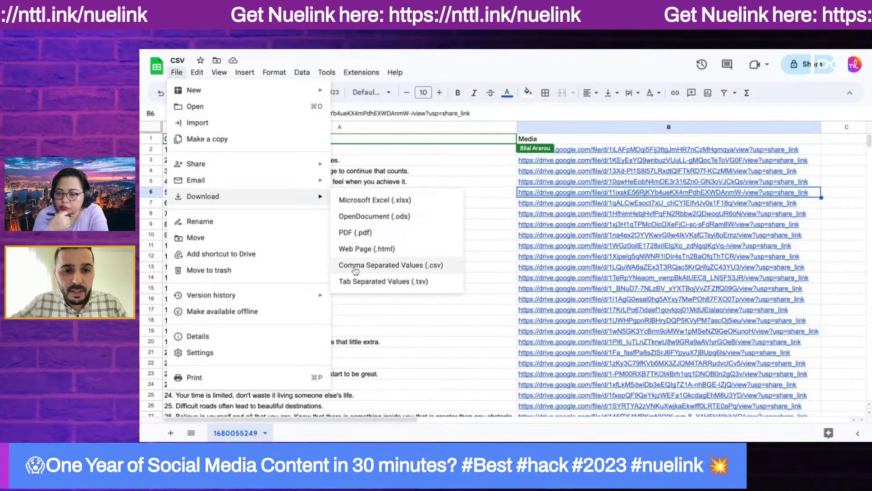
left_click(398, 269)
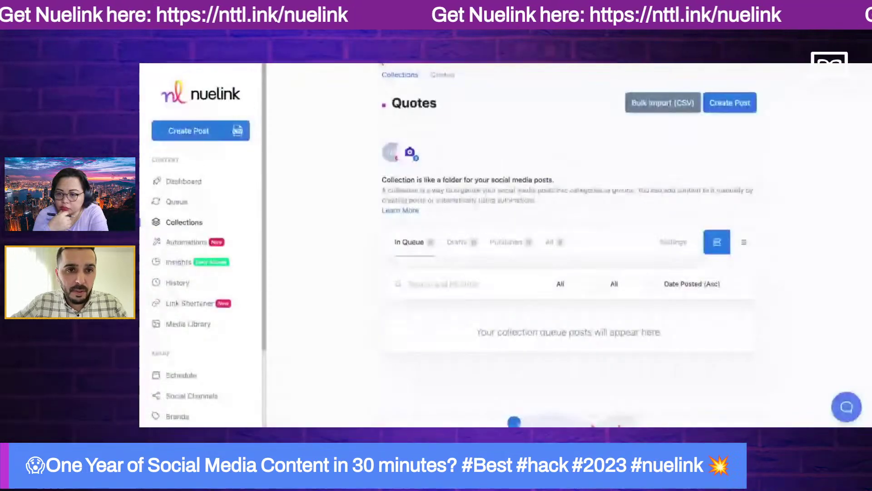
Switch back to Nuelink, start a bulk CSV import in the Quotes collection and choose the file csv - 1680055249.csv.
left_click(382, 64)
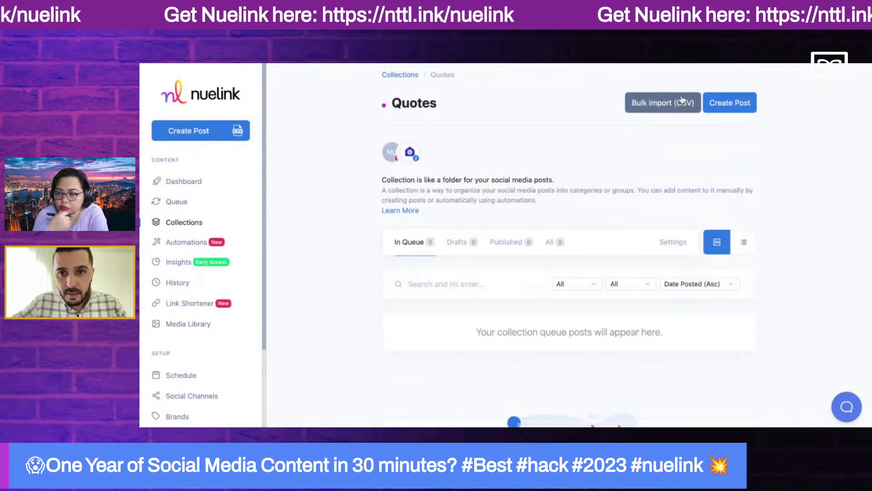
left_click(659, 102)
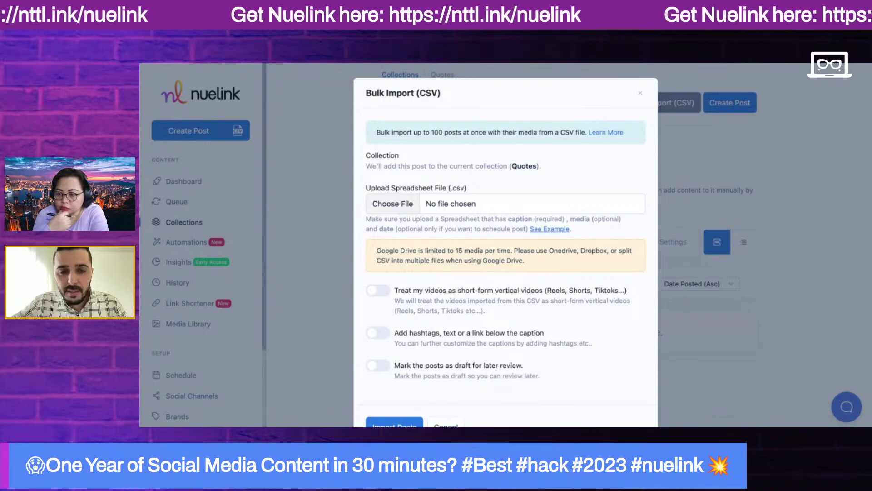
scroll(472, 248, "down", 1)
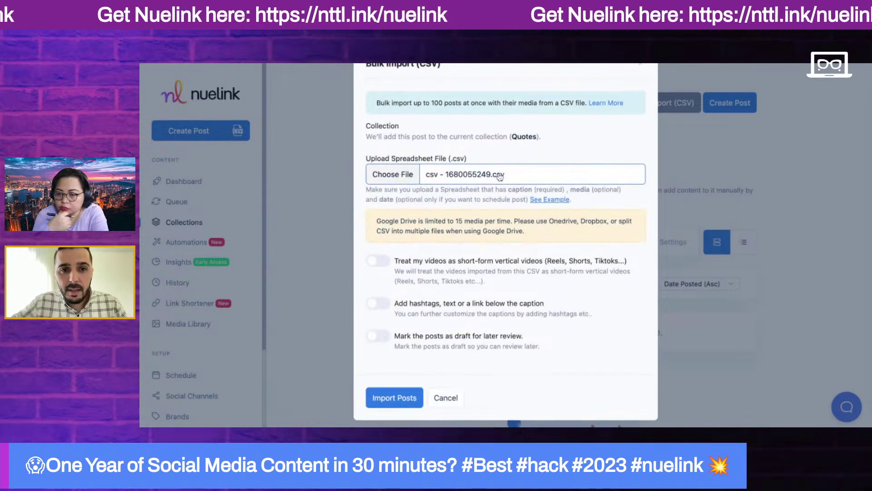
scroll(394, 200, "down", 1)
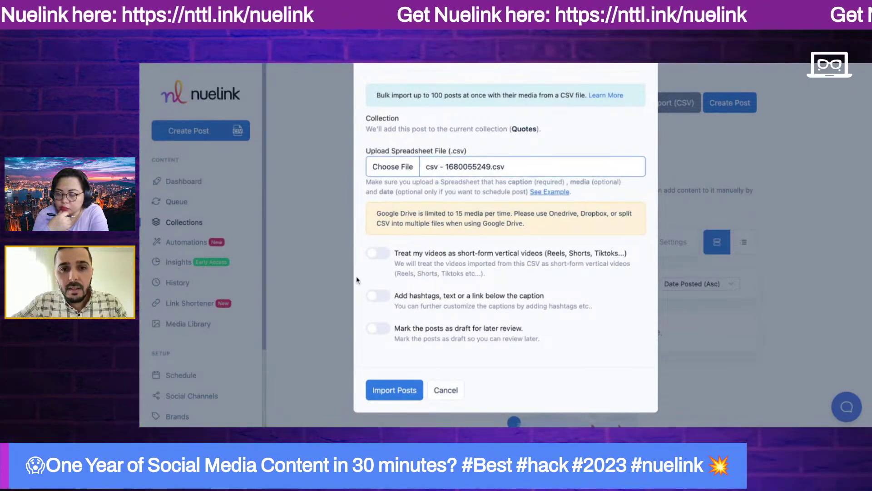
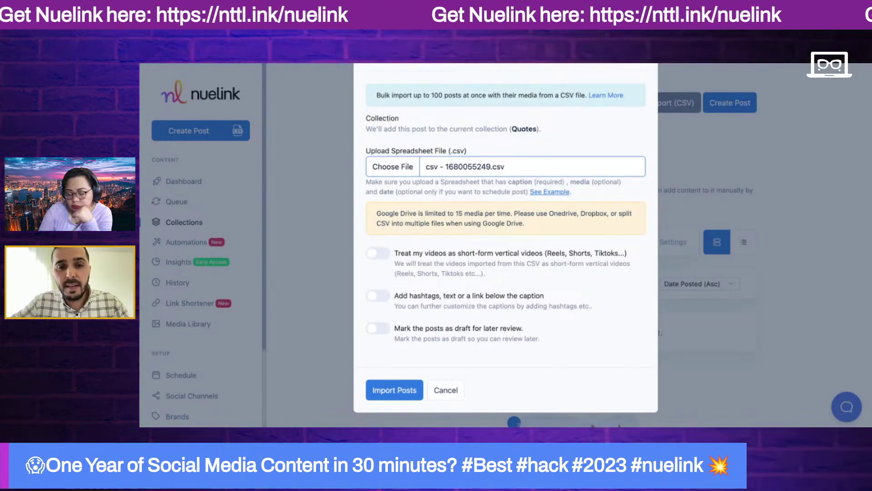
Add the hashtags "#motivation #fun" below the captions and import the posts into the Quotes collection.
left_click(372, 298)
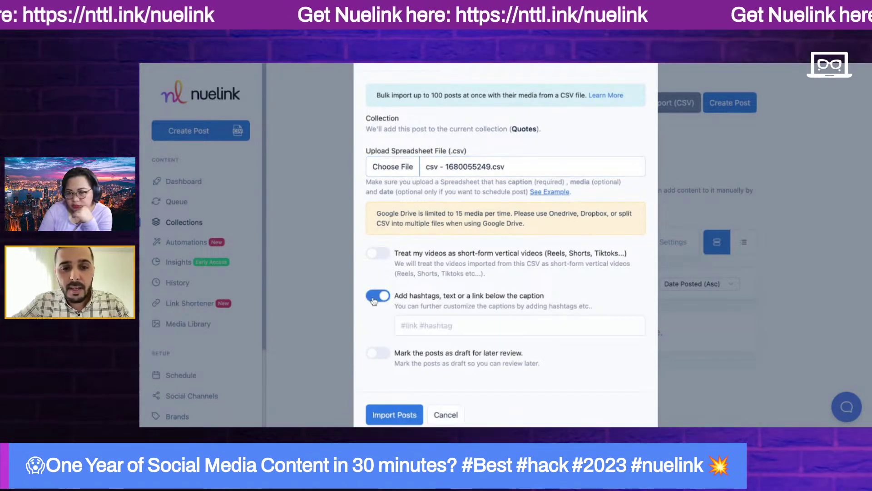
left_click(410, 325)
type("#")
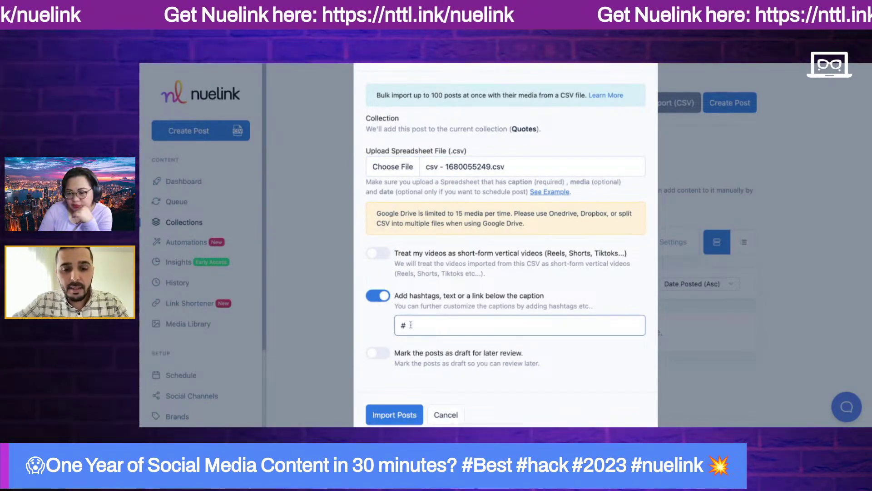
type("motivatio")
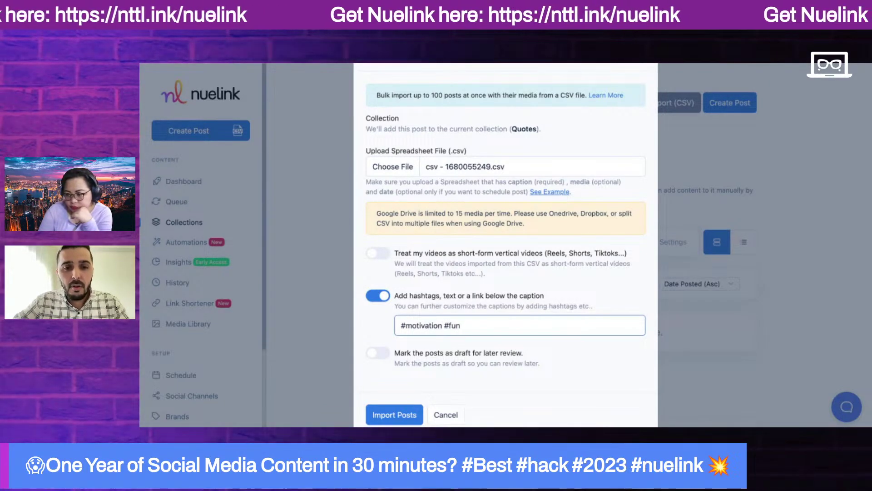
type("n #fun")
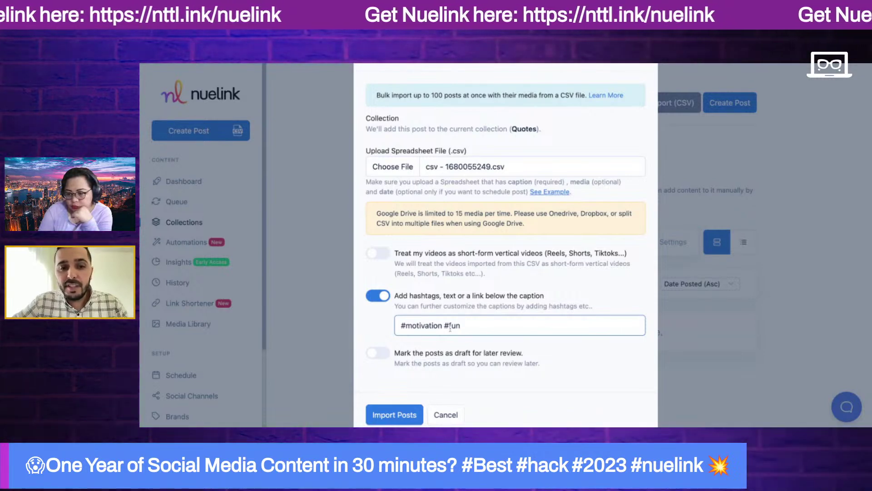
scroll(369, 344, "down", 1)
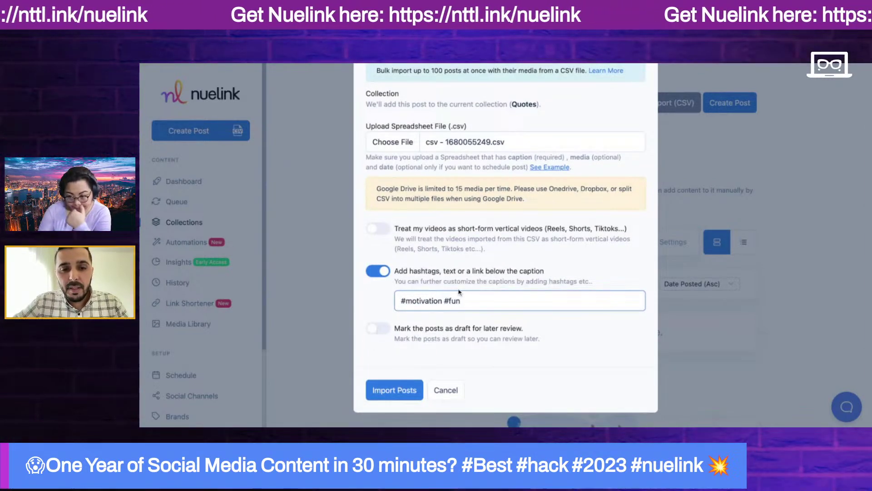
left_click(387, 391)
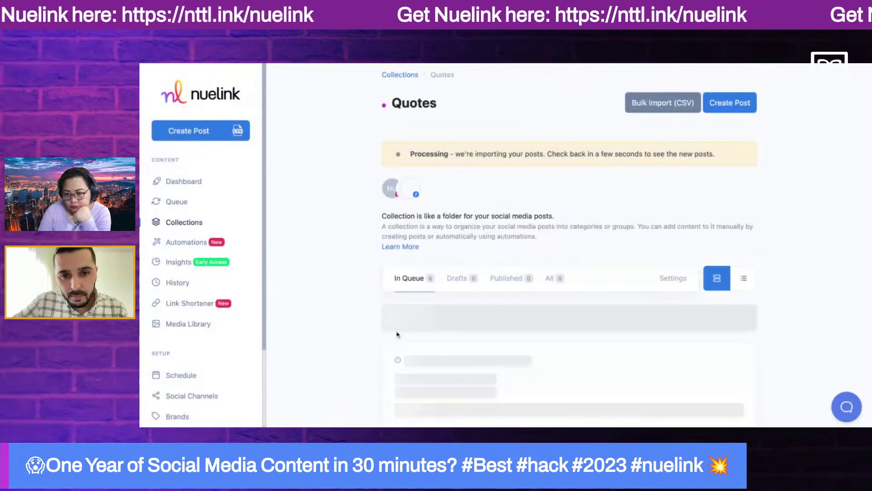
Preview the first imported quote post, checking its caption, hashtags and image, and close the preview.
triple_click(439, 156)
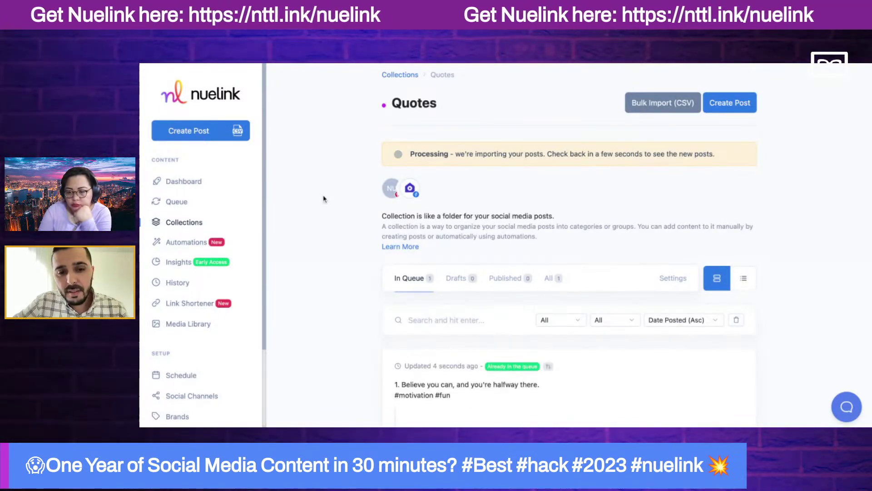
scroll(323, 199, "down", 4)
scroll(370, 237, "down", 1)
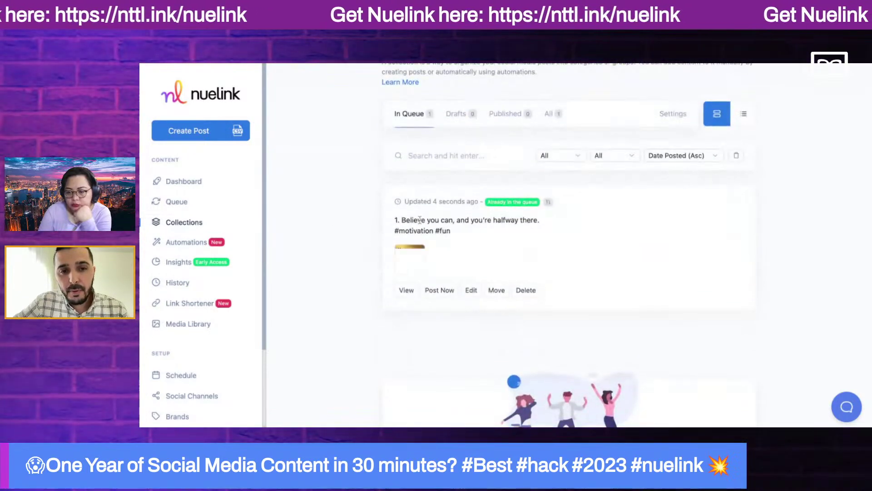
left_click(415, 266)
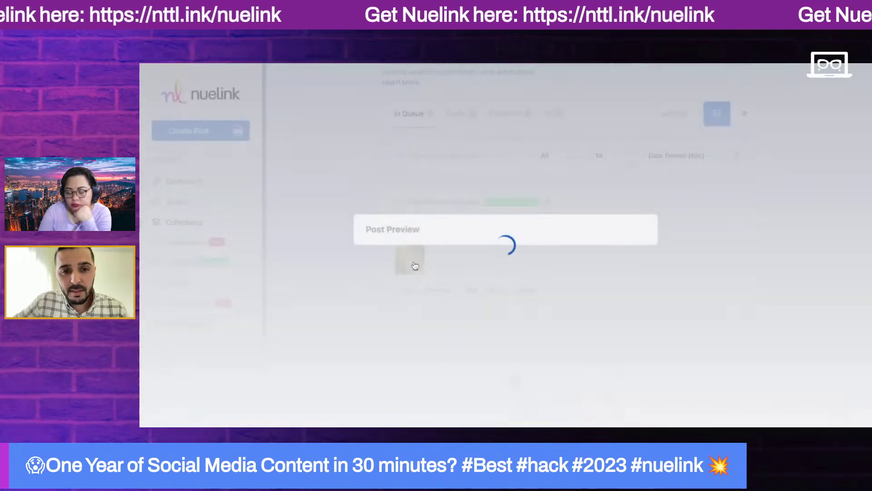
scroll(397, 174, "down", 1)
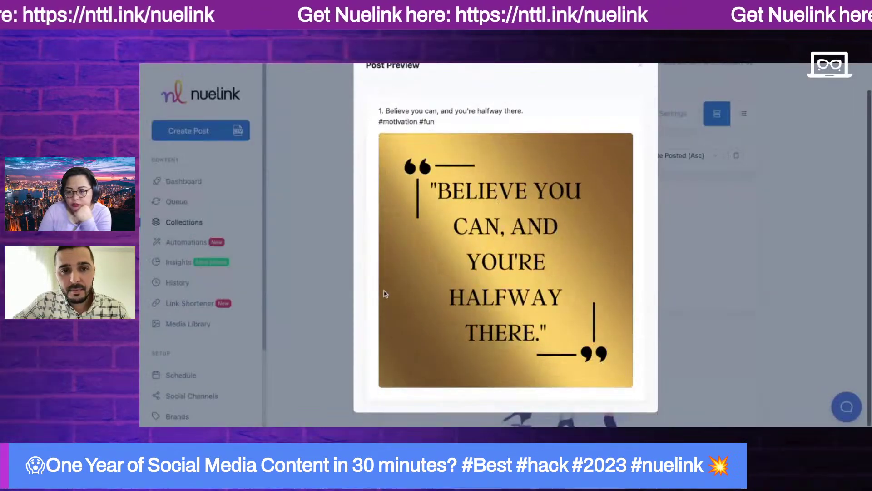
triple_click(393, 110)
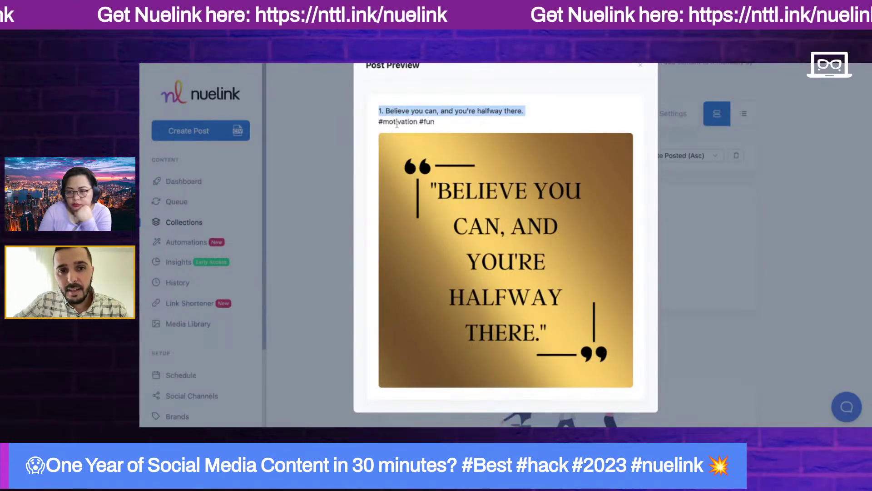
triple_click(394, 121)
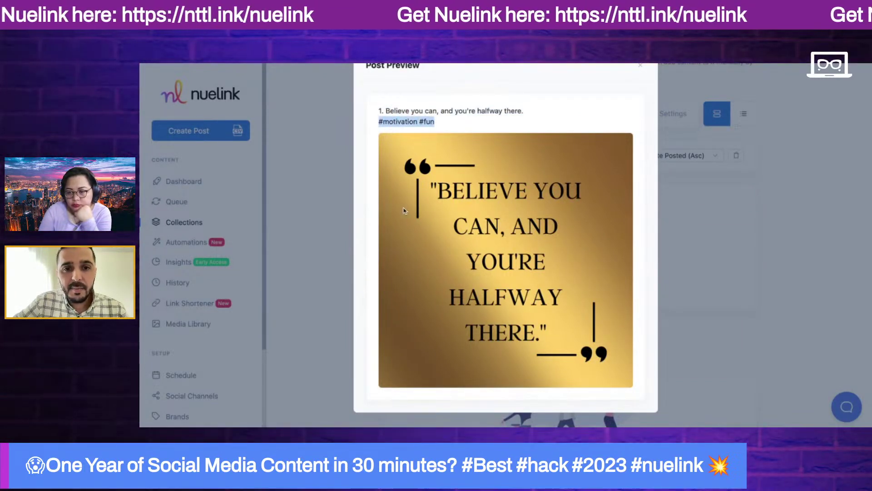
left_click(318, 251)
scroll(319, 252, "up", 1)
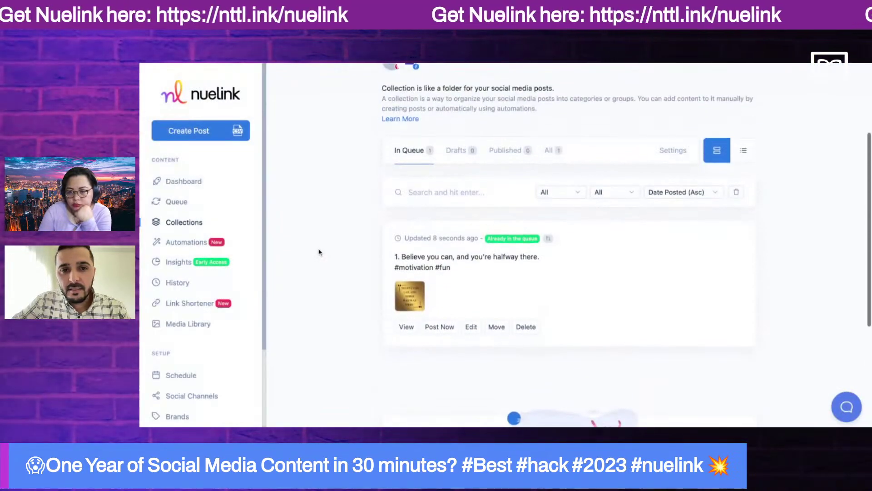
Reload the Quotes collection and look through the newly imported posts in the queue.
key("super+r")
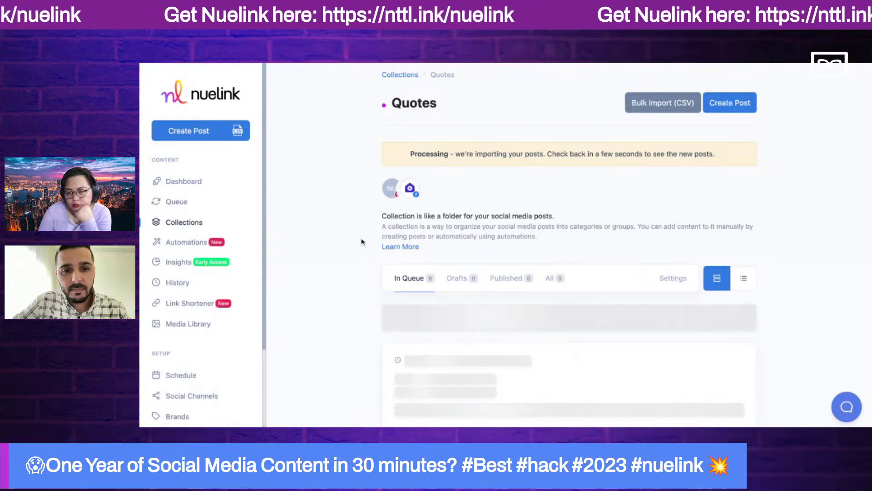
scroll(362, 254, "down", 4)
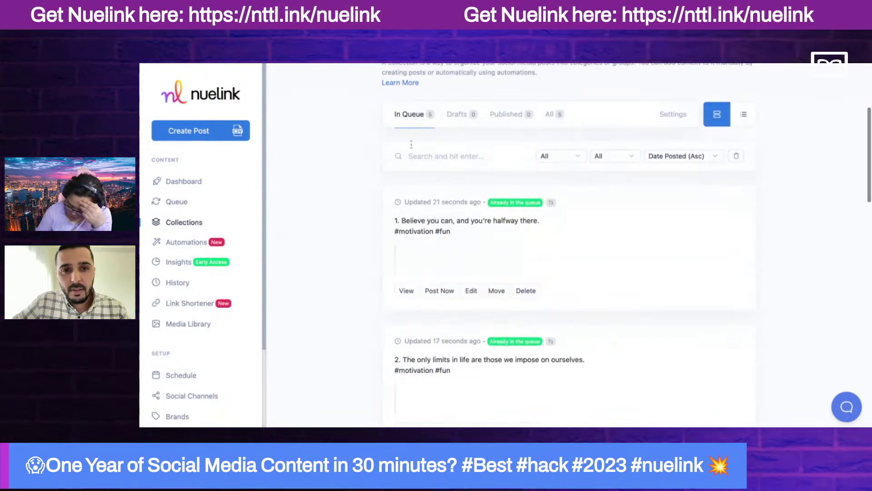
scroll(363, 182, "down", 4)
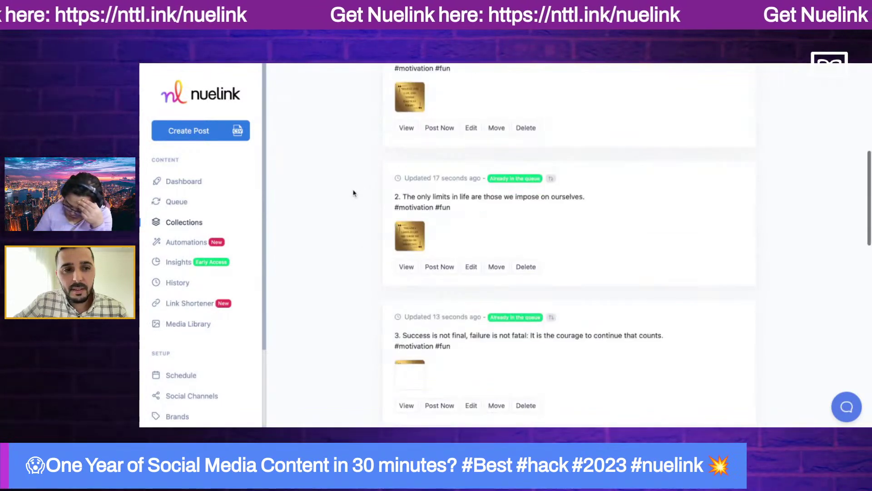
Examine the post counts in the collections overview and the weekly time slots in the posting schedule.
left_click(181, 222)
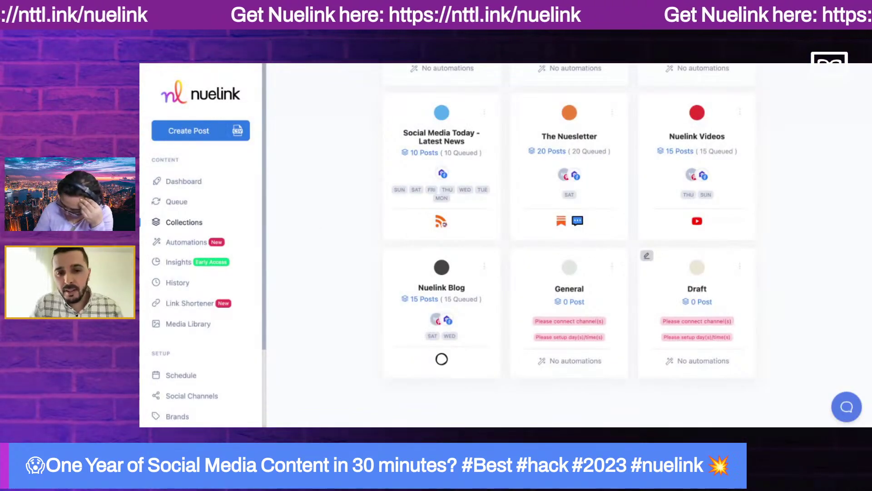
scroll(432, 211, "up", 5)
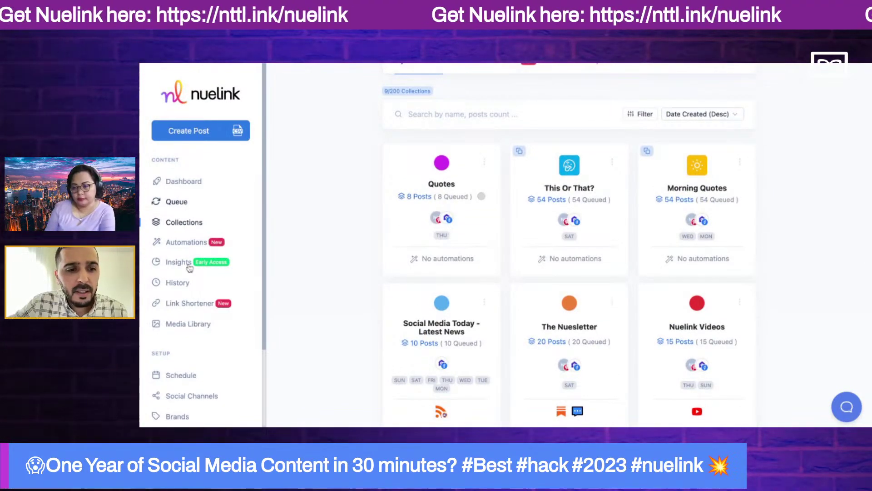
left_click(184, 379)
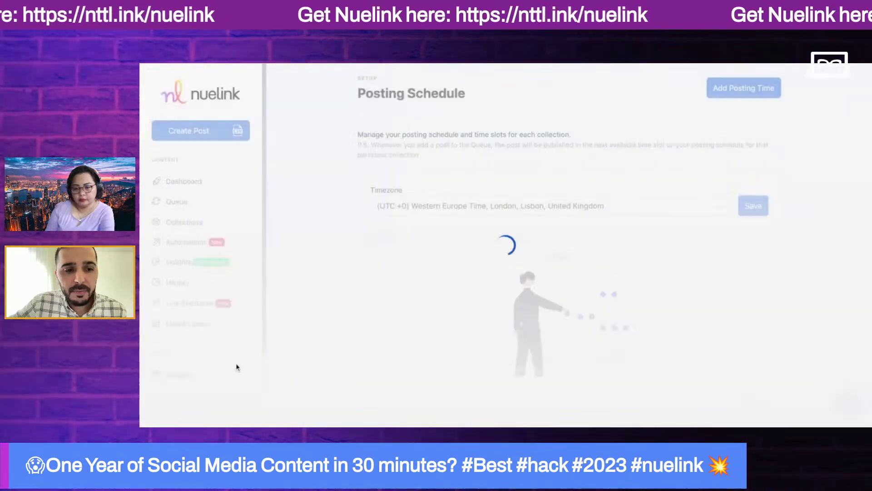
scroll(319, 274, "down", 2)
scroll(320, 275, "down", 1)
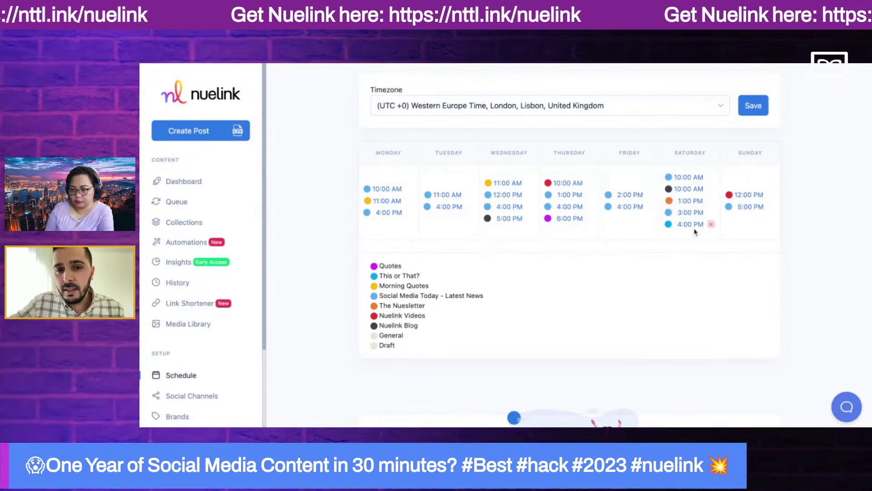
Review the list of created automations, from the newsletter comment automation down to the Ghost automation.
left_click(190, 241)
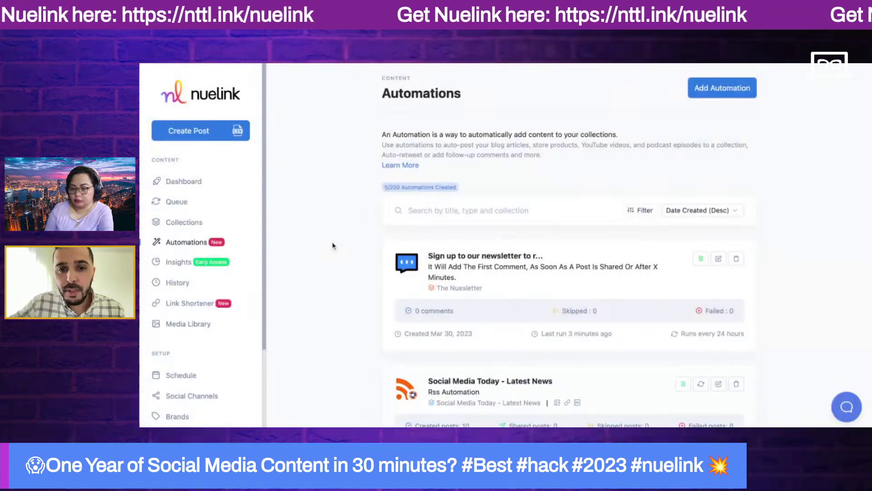
scroll(333, 246, "down", 13)
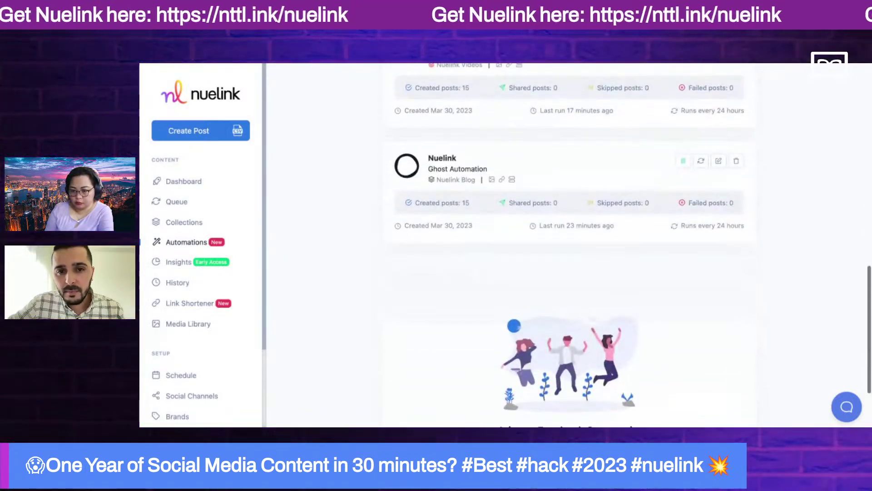
scroll(568, 245, "up", 4)
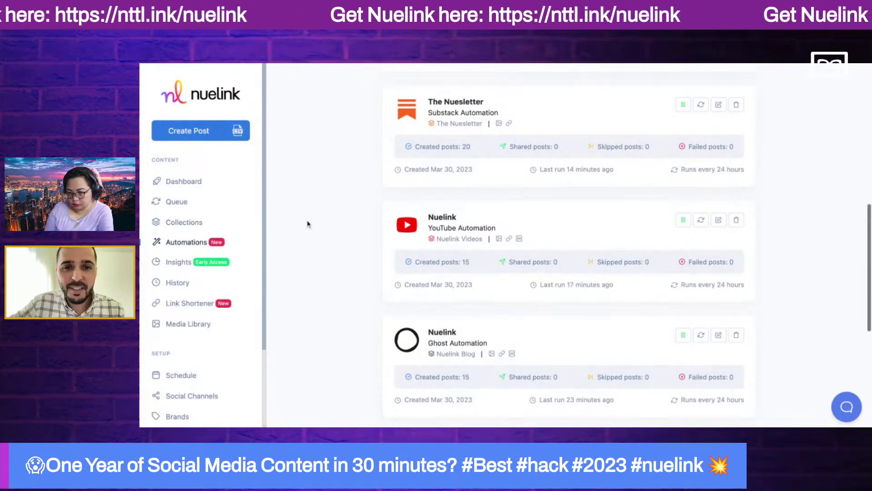
scroll(306, 224, "up", 8)
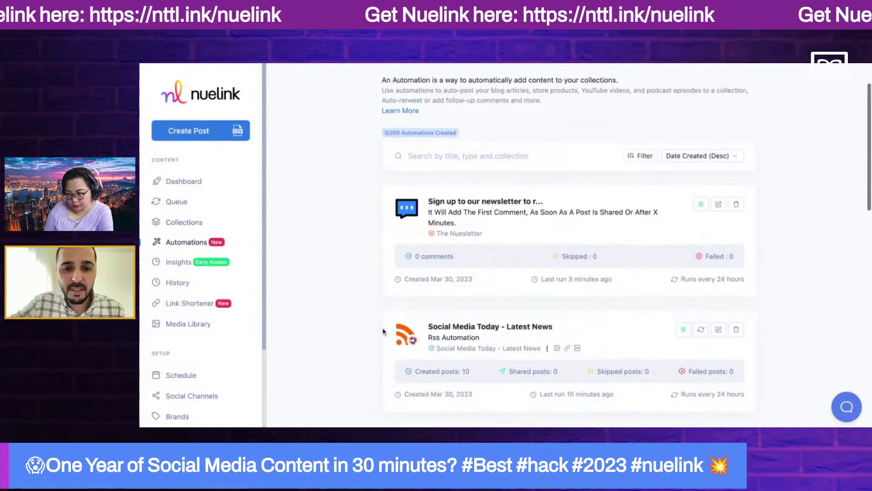
scroll(383, 329, "down", 3)
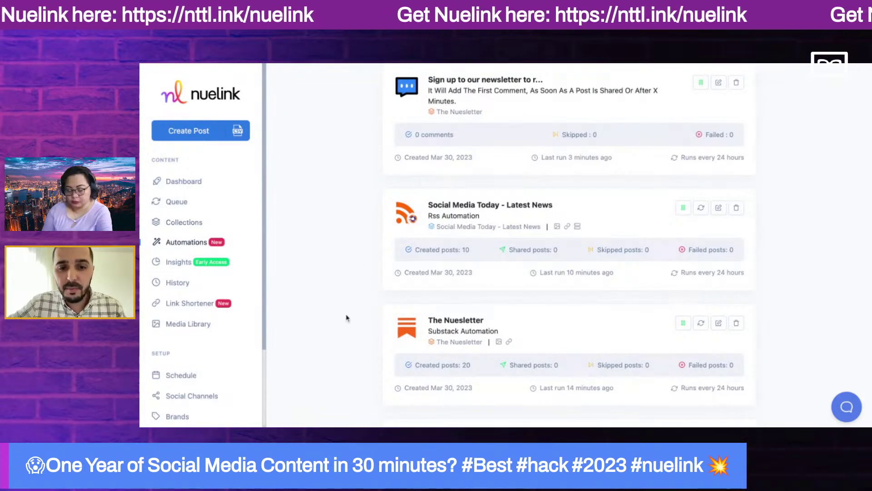
scroll(347, 318, "down", 1)
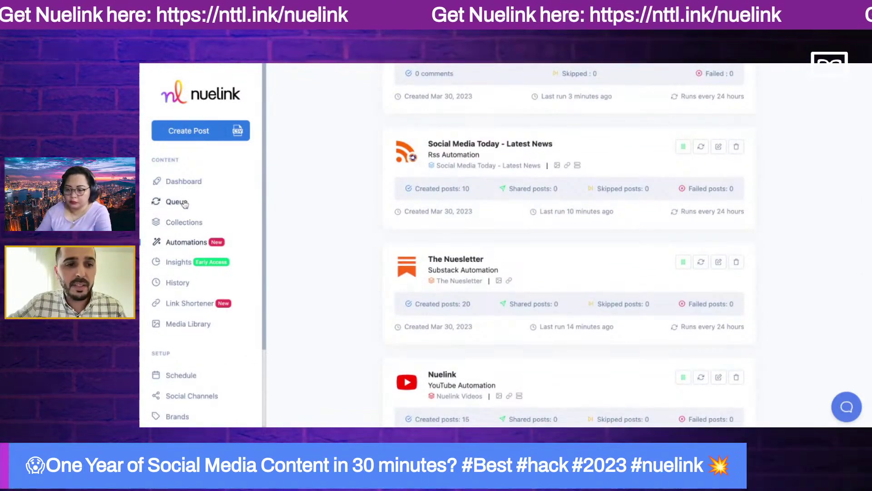
Look through the upcoming posts for March 31 and April 1 in the queue's feed view.
left_click(184, 203)
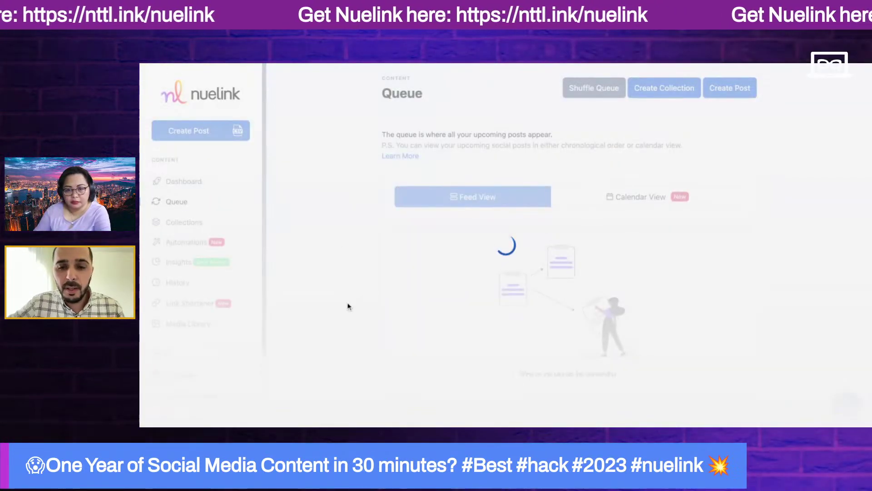
scroll(348, 307, "down", 10)
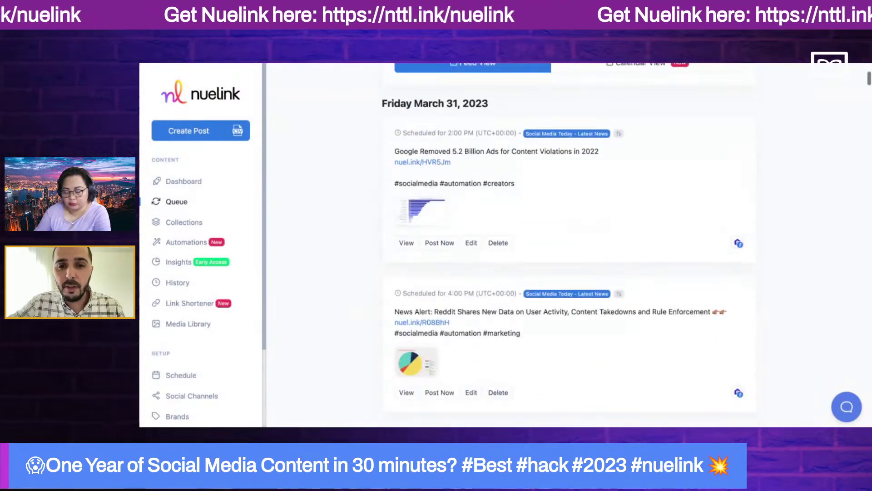
scroll(568, 246, "up", 3)
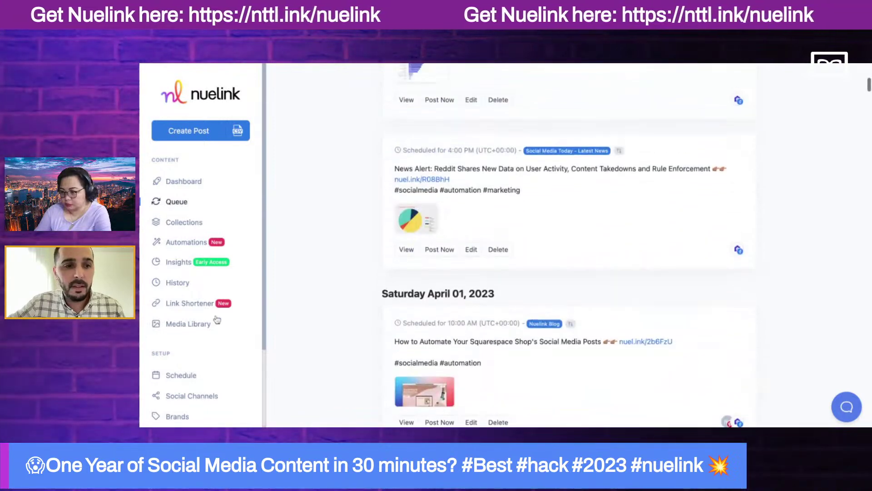
Examine the post counts, scheduled days, connected channels and automations of each collection in the collections overview.
left_click(192, 225)
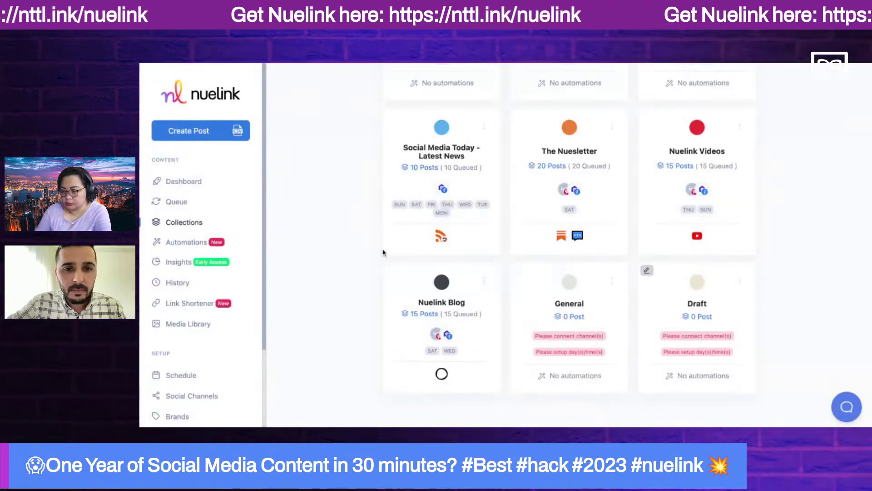
scroll(382, 252, "up", 5)
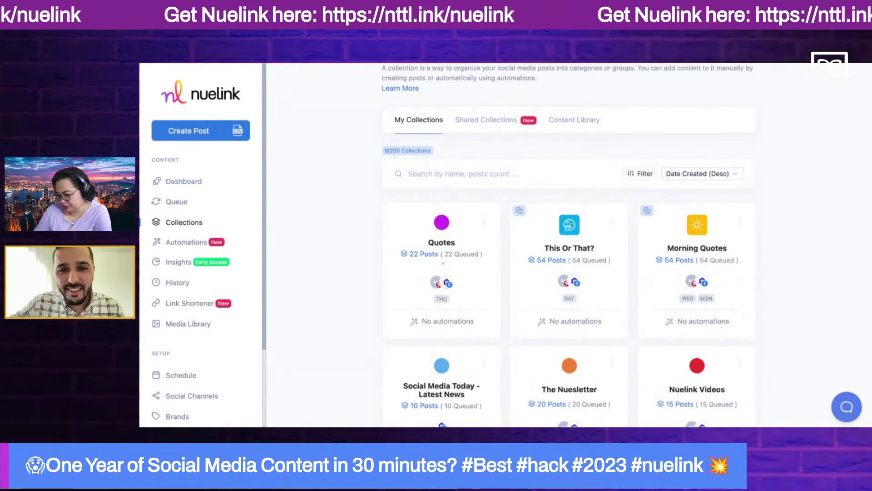
scroll(443, 263, "down", 3)
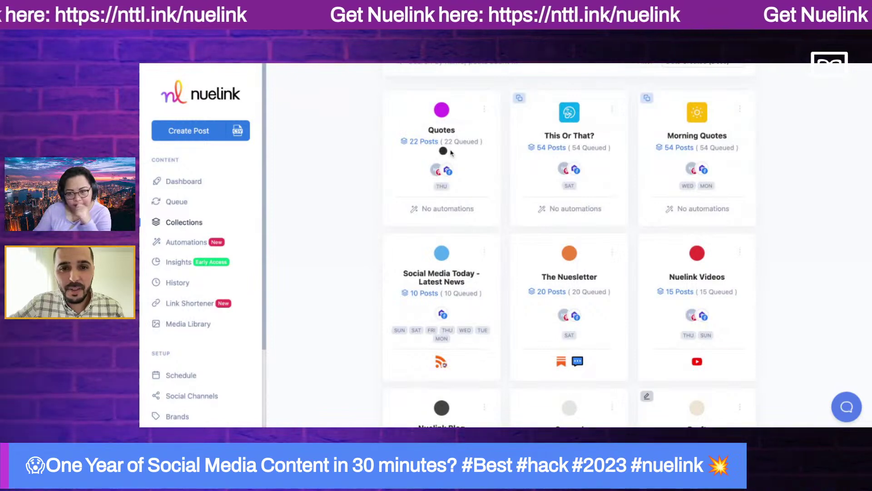
scroll(328, 239, "down", 2)
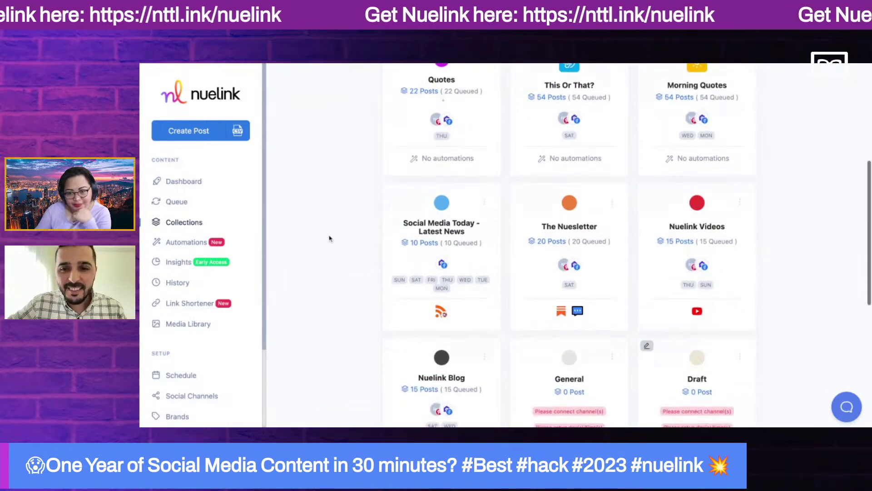
scroll(328, 239, "up", 2)
scroll(328, 239, "up", 1)
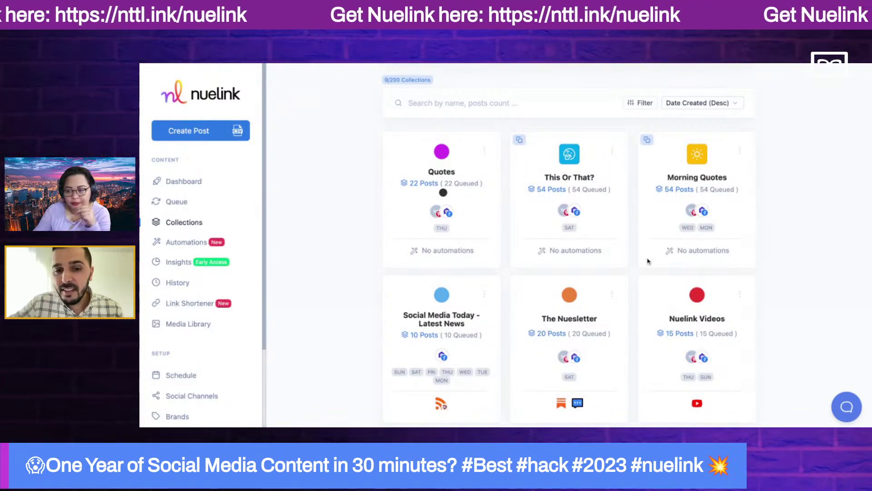
scroll(339, 347, "down", 1)
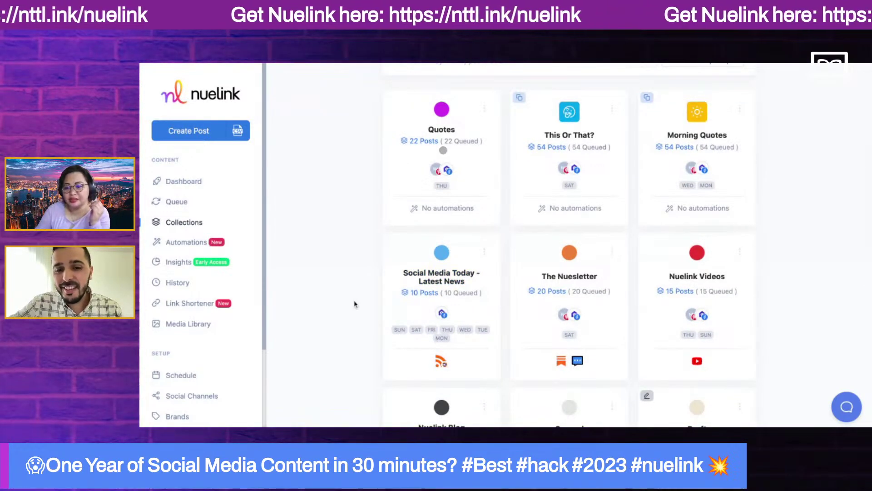
scroll(355, 304, "down", 1)
scroll(355, 304, "up", 3)
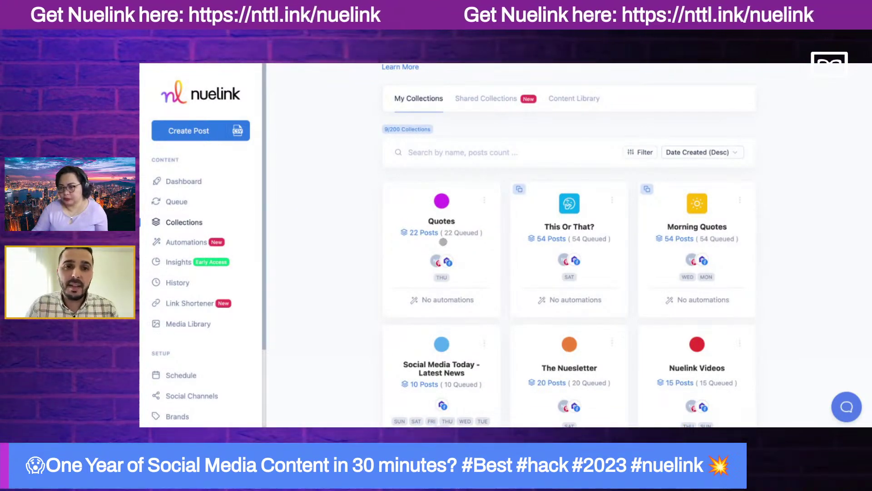
Inspect the new-post form for general posts and for Shorts, Reels, Tiktoks, and close it without creating a post.
left_click(200, 132)
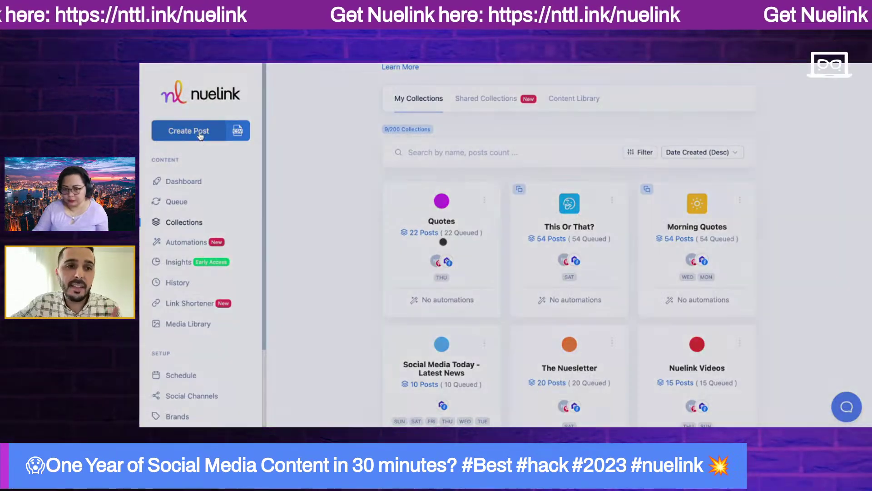
scroll(305, 205, "down", 3)
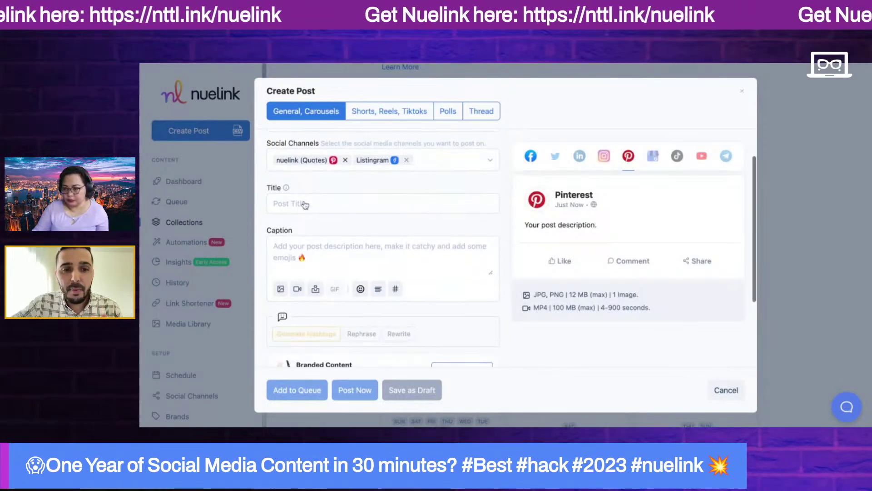
scroll(305, 205, "up", 3)
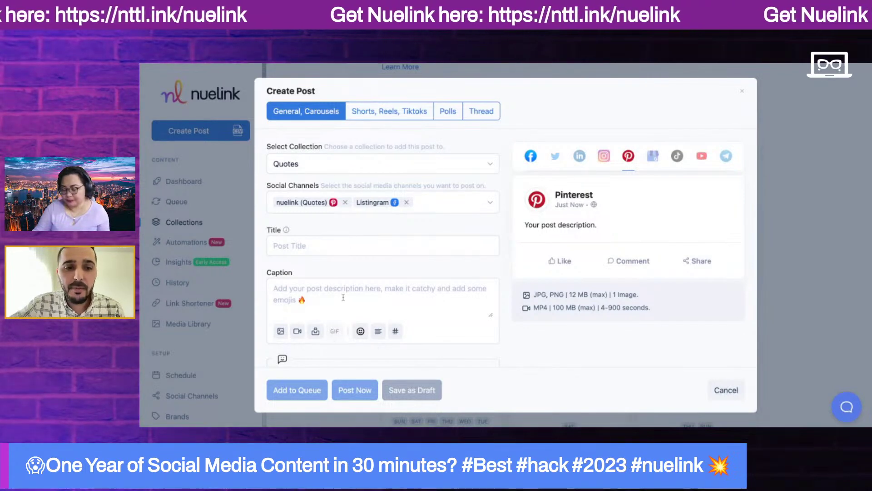
scroll(343, 297, "down", 2)
scroll(343, 297, "up", 2)
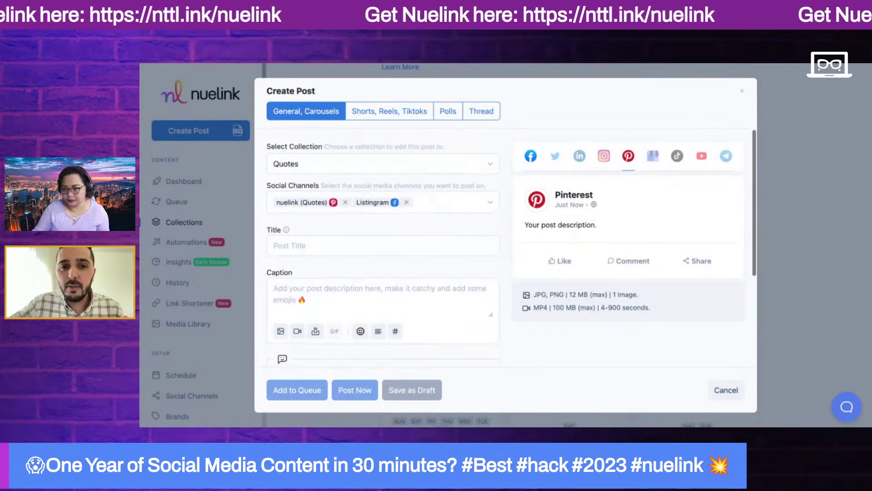
left_click(407, 117)
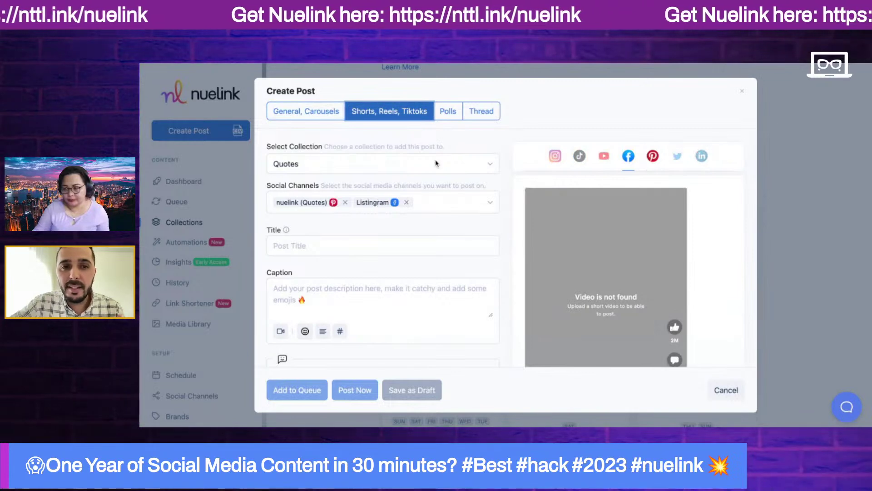
left_click(743, 94)
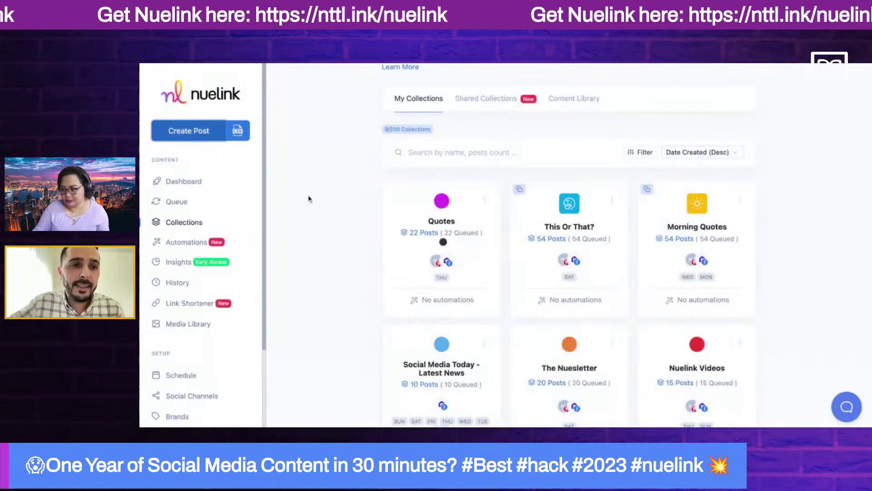
left_click(204, 139)
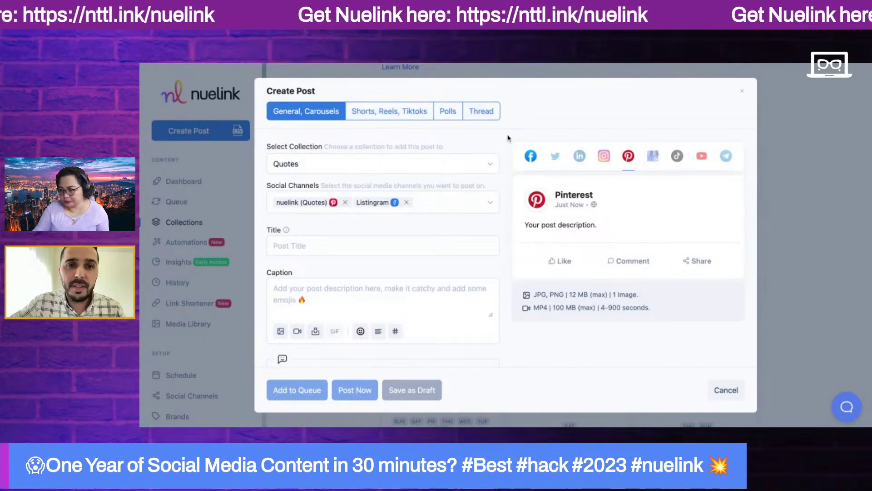
left_click(741, 94)
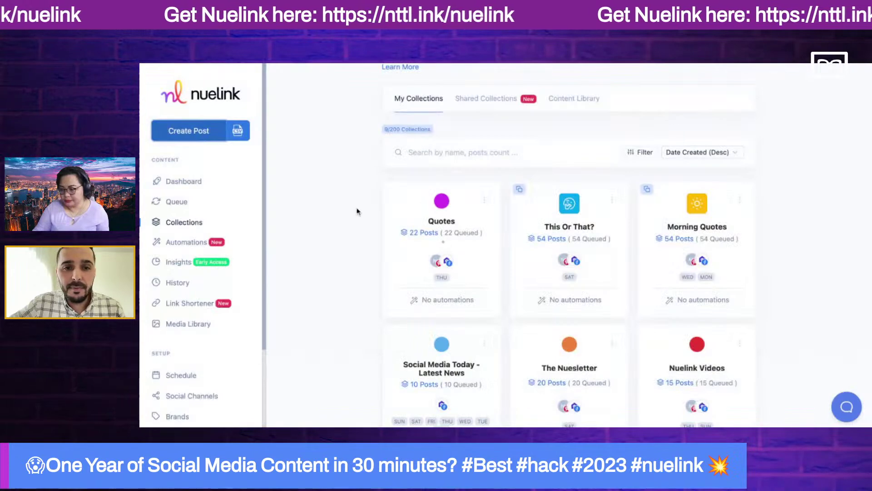
Revisit the automations list and browse the queue's scheduled posts down to Sunday April 02, 2023.
left_click(181, 243)
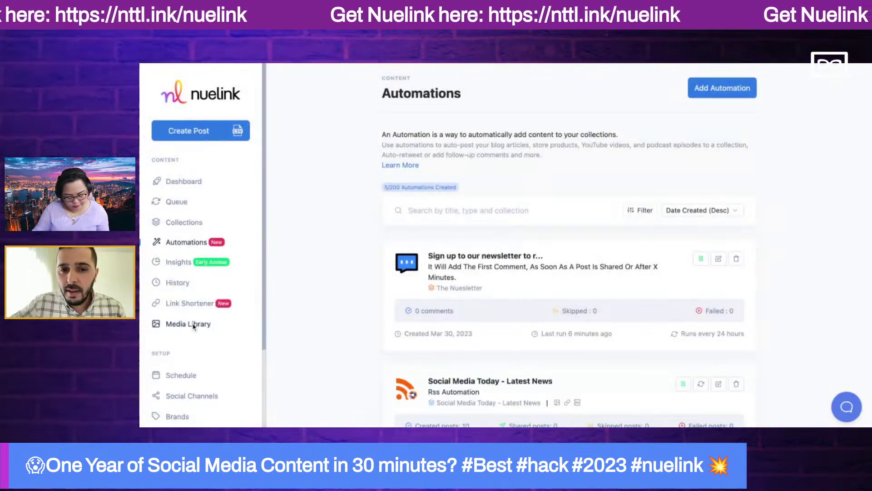
left_click(209, 203)
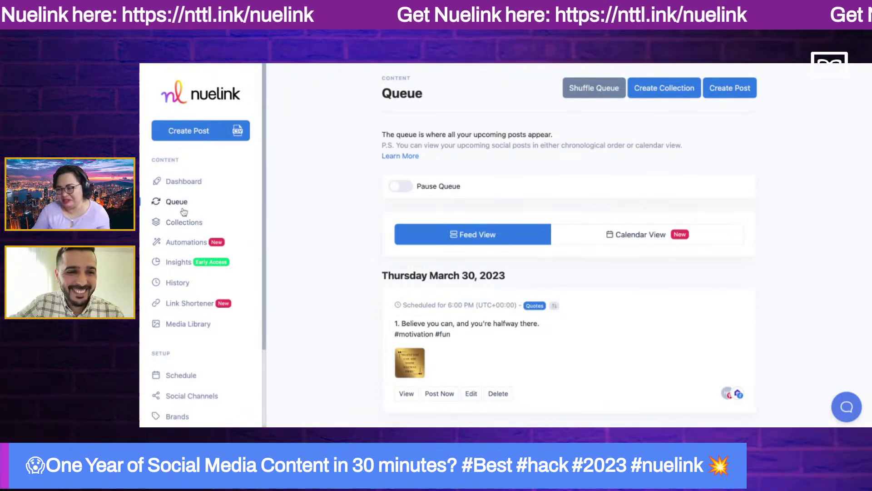
scroll(364, 238, "down", 15)
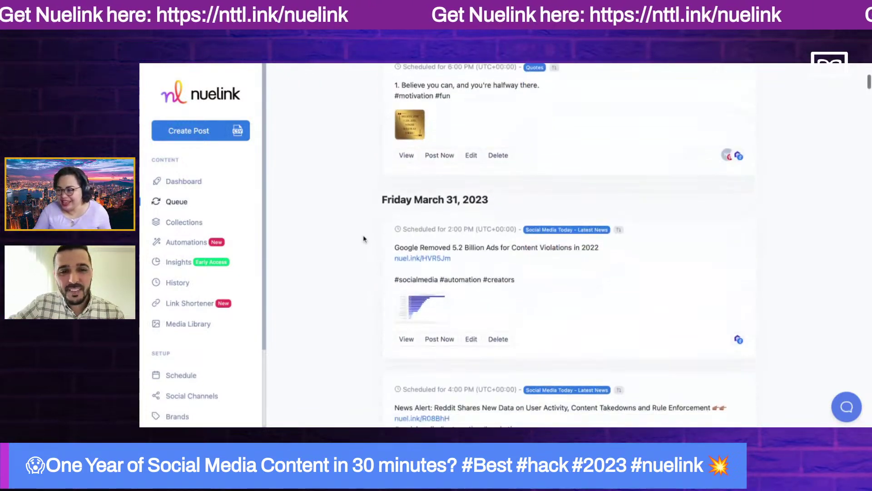
scroll(568, 228, "down", 15)
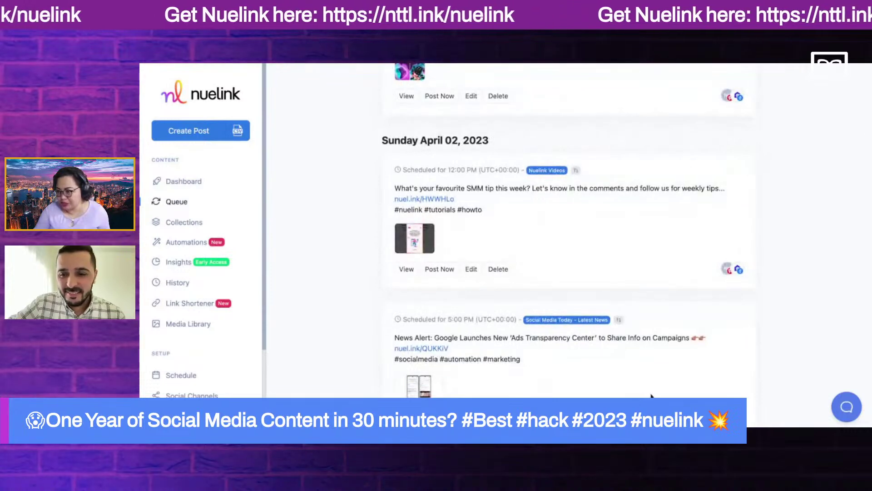
Switch from the current brand to the Nuelink brand.
scroll(194, 377, "down", 3)
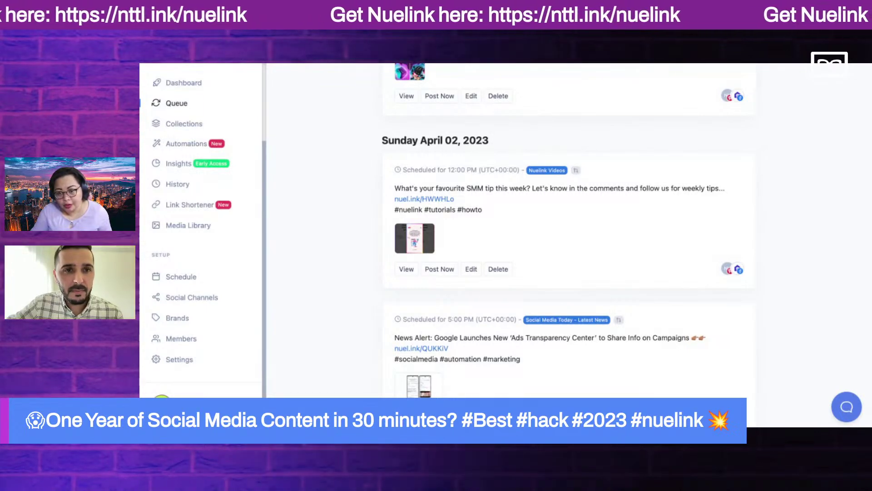
scroll(568, 227, "down", 3)
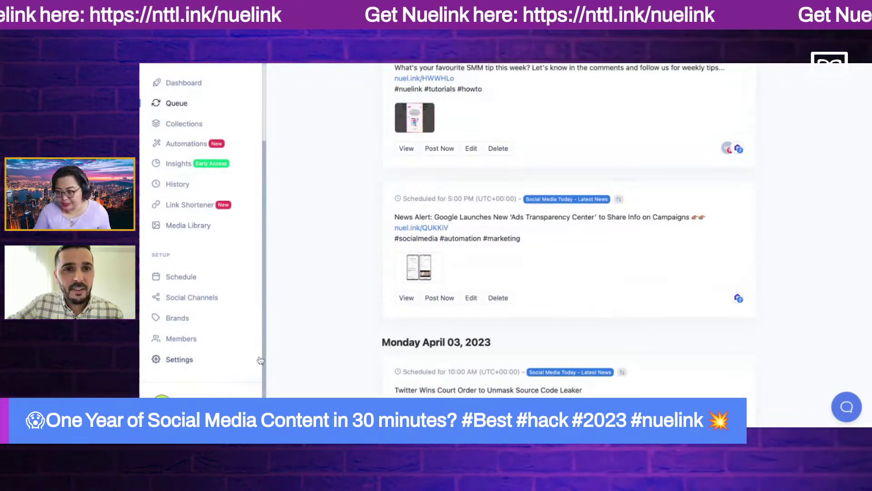
left_click(161, 399)
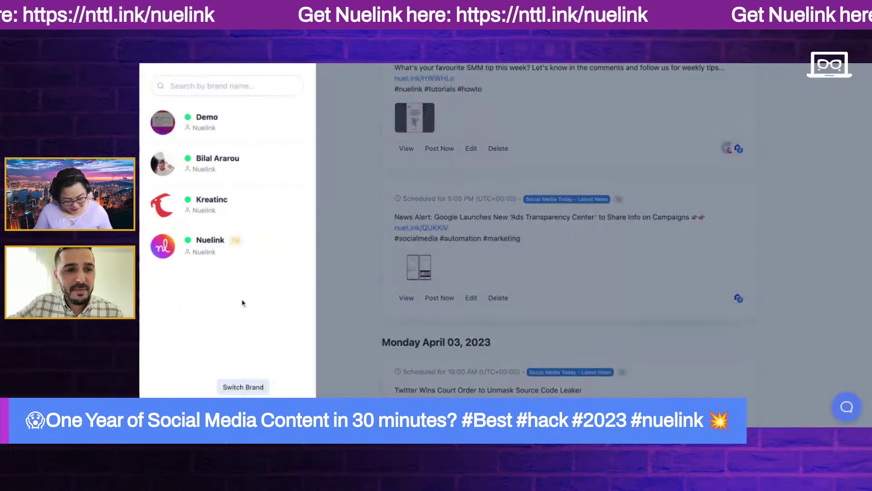
left_click(204, 243)
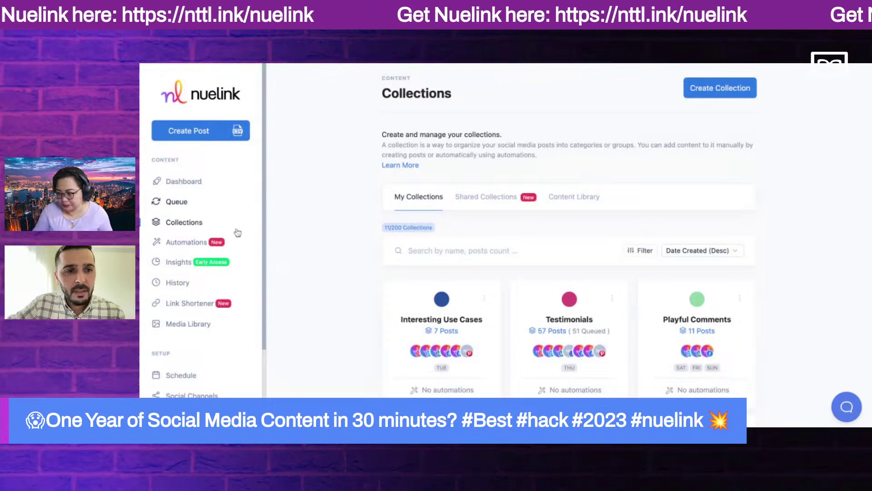
View the Insights of the Nuelink Facebook channel for a period of 30 days.
scroll(232, 241, "down", 1)
left_click(179, 216)
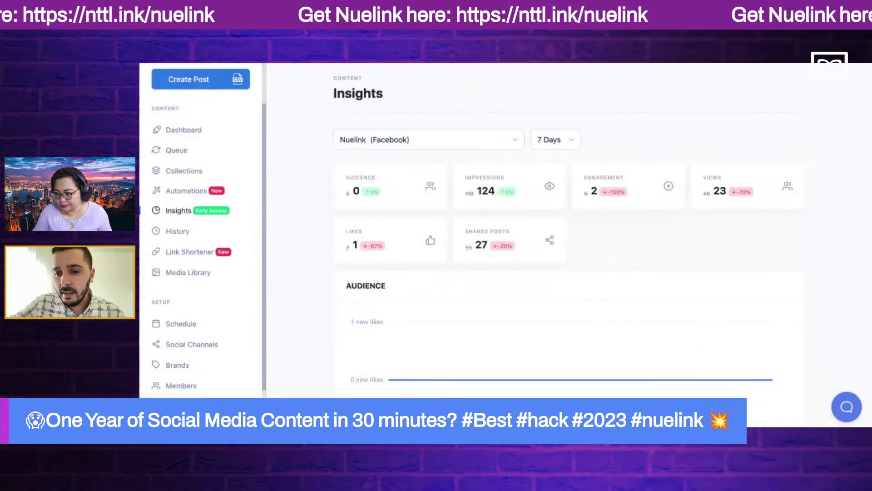
mouse_move(601, 349)
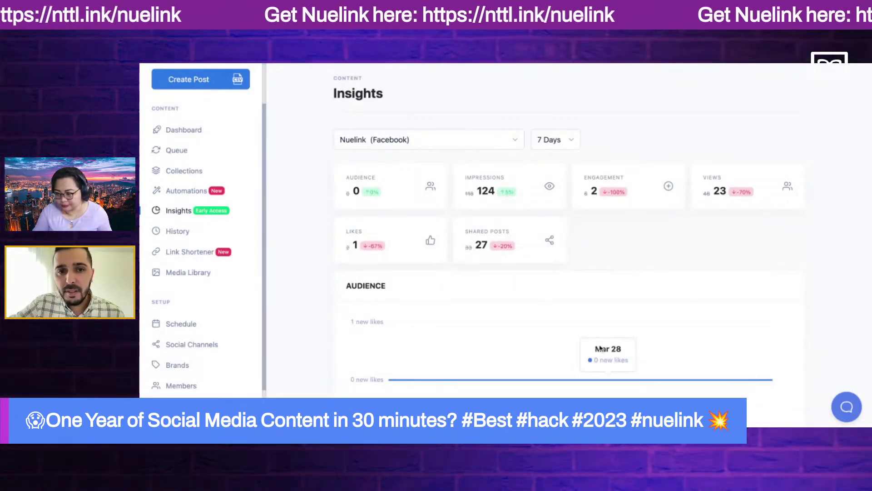
left_click(565, 144)
left_click(556, 157)
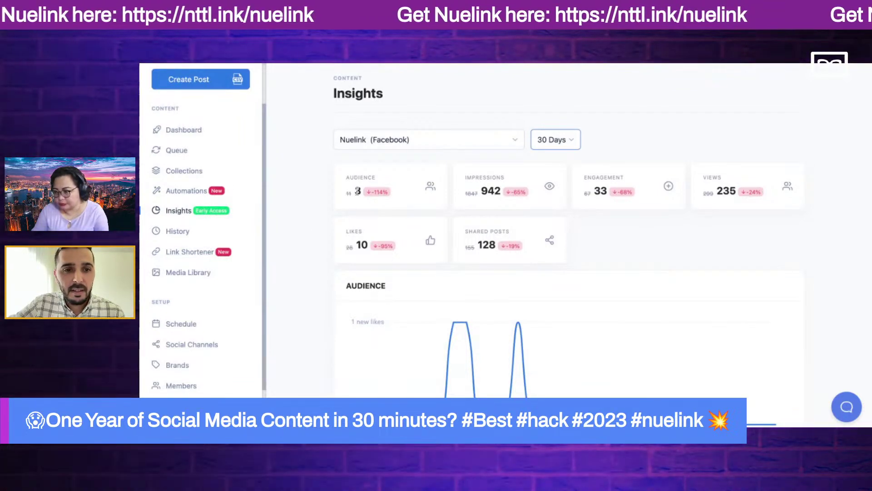
Examine the channel's summary metrics and its Audience and Impressions charts.
scroll(341, 212, "down", 1)
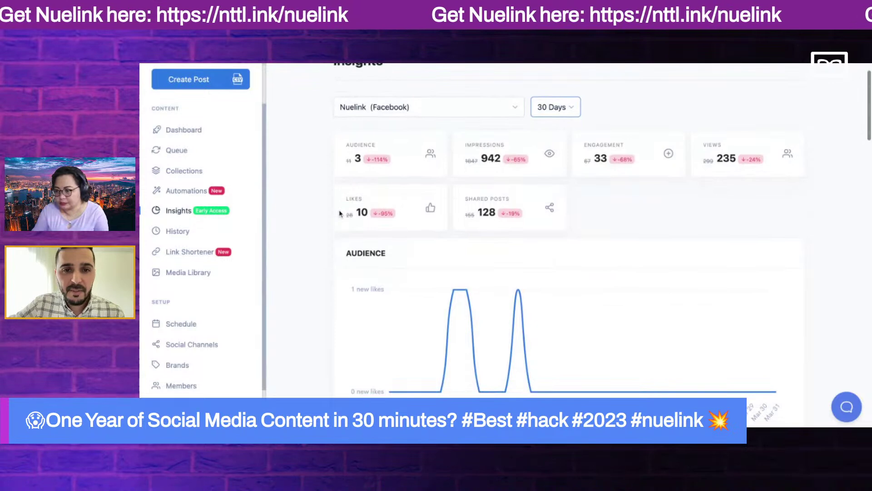
scroll(357, 193, "up", 1)
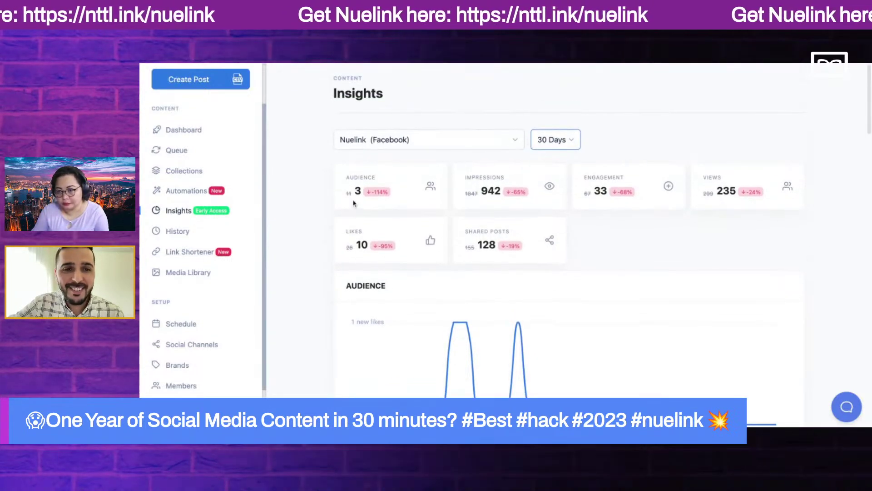
double_click(362, 245)
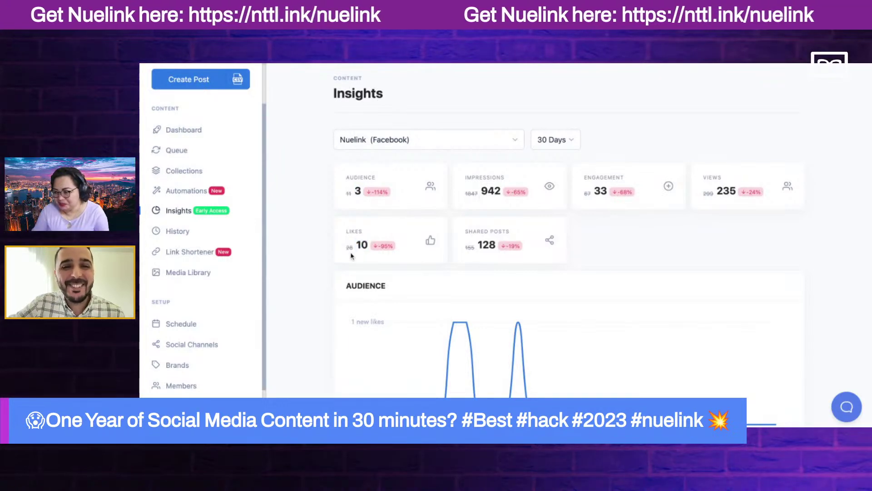
scroll(351, 256, "down", 1)
scroll(305, 312, "down", 2)
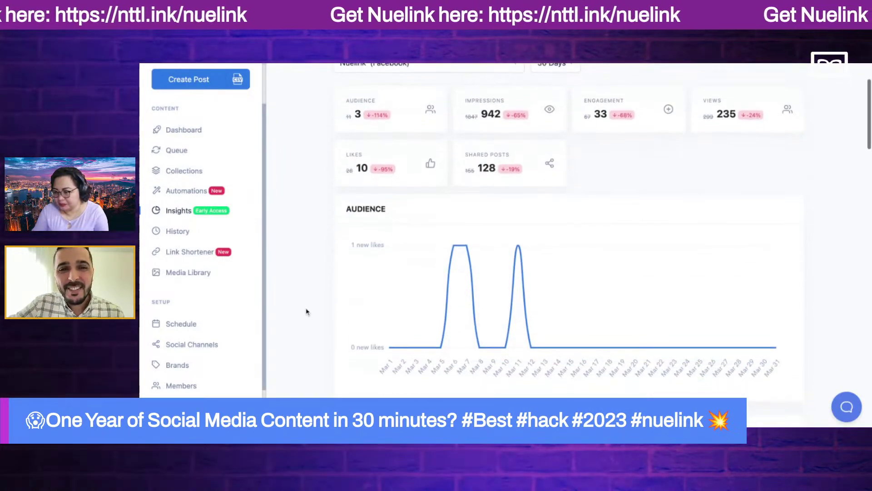
scroll(307, 311, "up", 2)
scroll(434, 232, "down", 8)
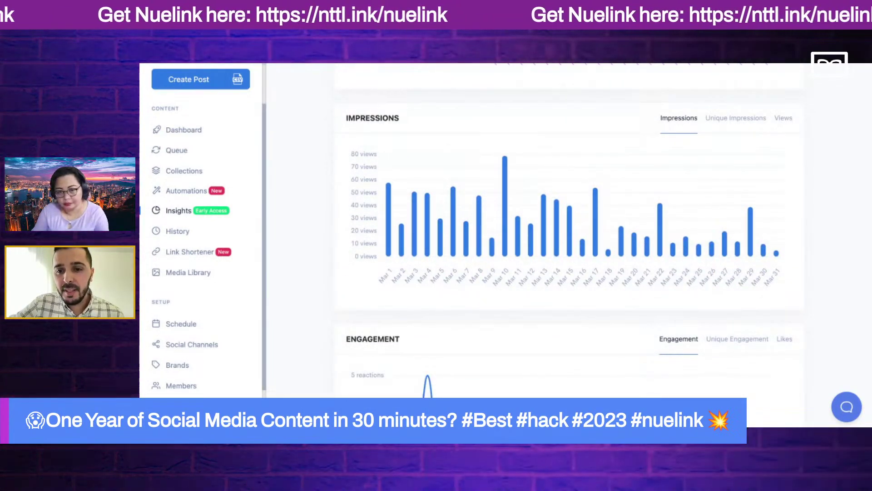
Switch the Engagement chart to Unique Engagement and to Likes to compare the reactions.
scroll(304, 334, "down", 4)
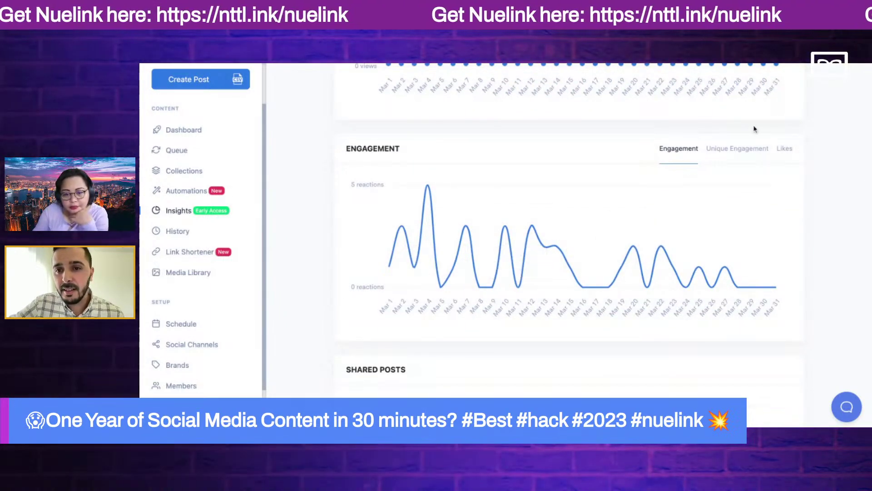
left_click(718, 157)
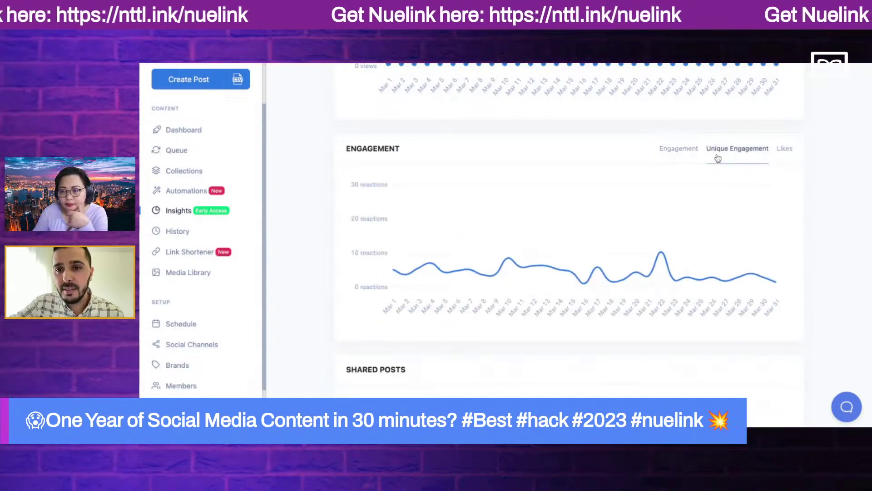
left_click(783, 157)
Review the Shared Posts chart and the Top Performing posts table.
scroll(597, 222, "down", 4)
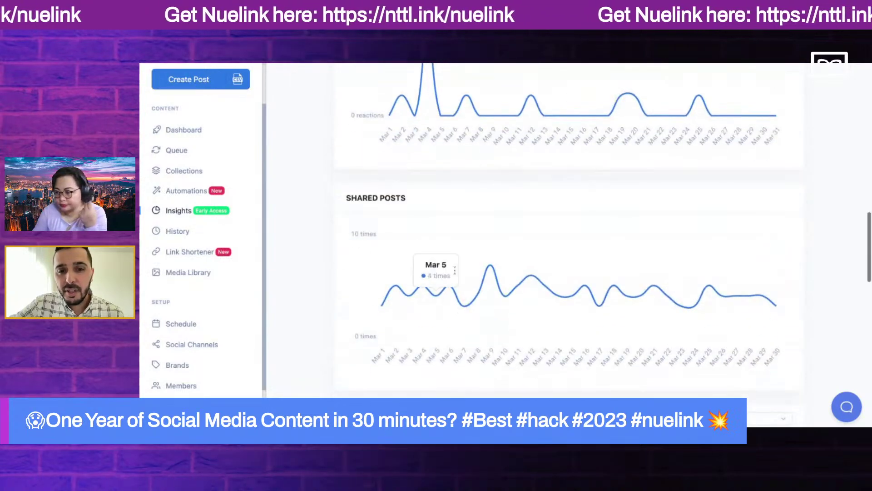
scroll(628, 297, "down", 8)
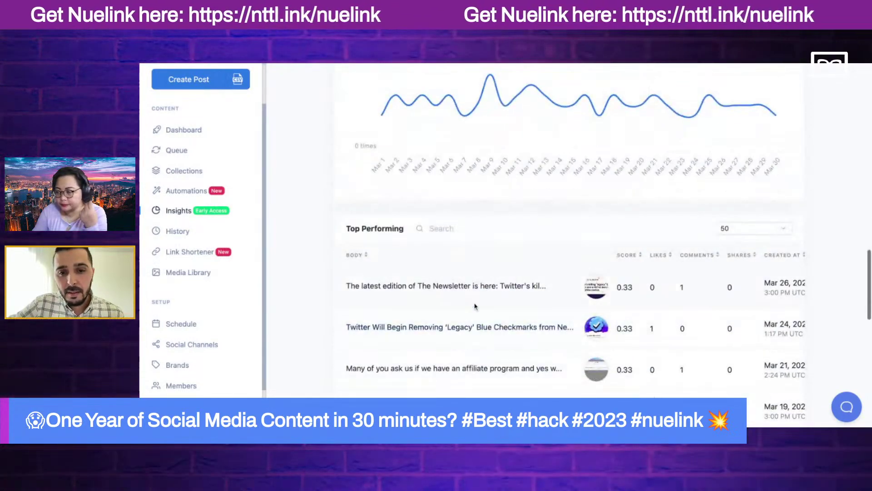
scroll(474, 306, "down", 1)
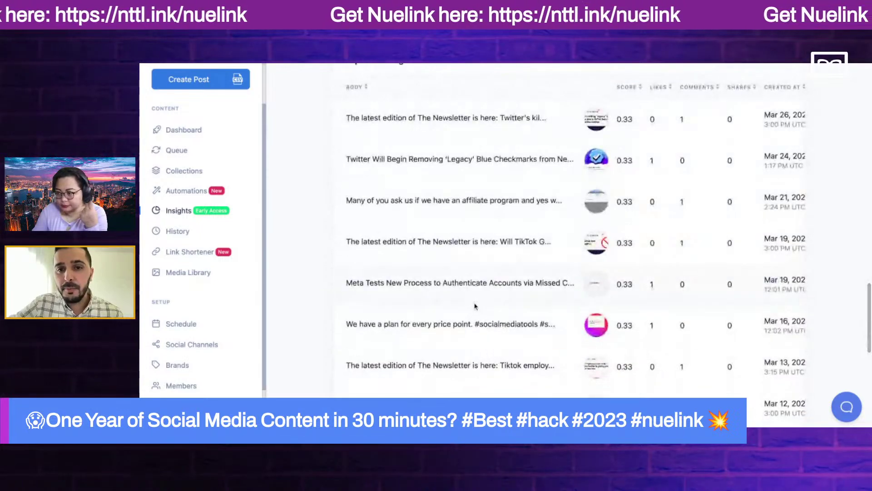
scroll(475, 306, "up", 7)
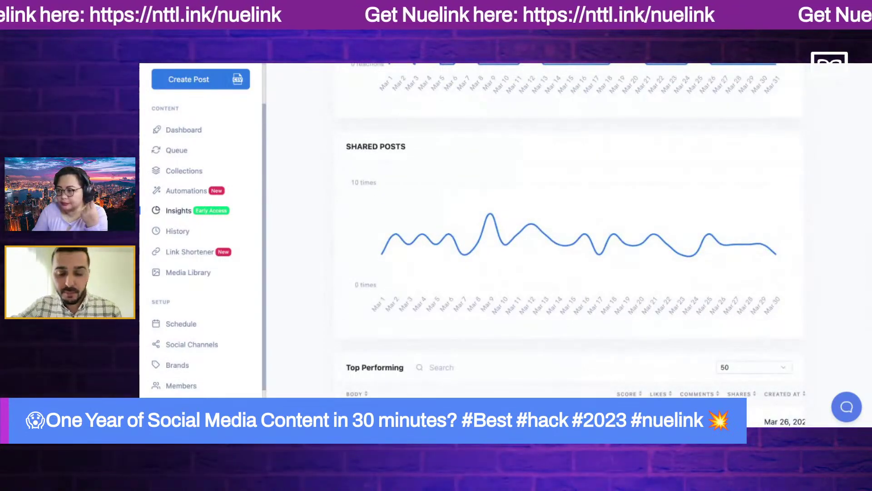